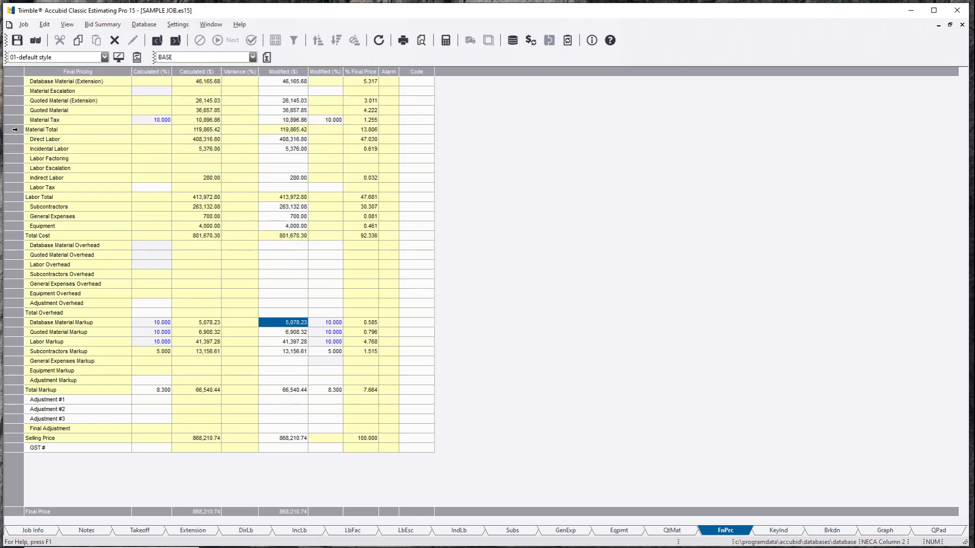
# Step: Examine the cost rows that make up Material Total and the columns from Variance (%) through Code in the final pricing
pyautogui.click(16, 130)
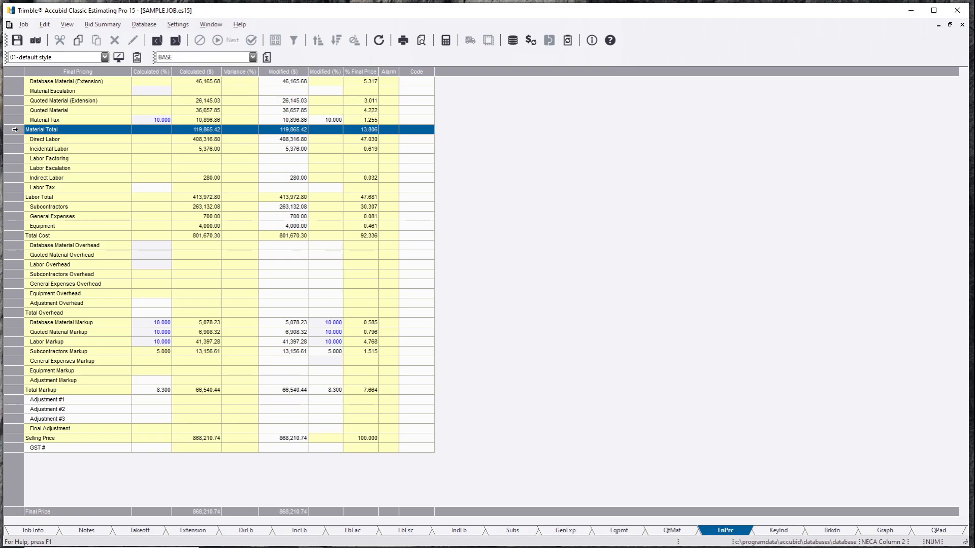
pyautogui.moveTo(22, 119); pyautogui.dragTo(20, 81)
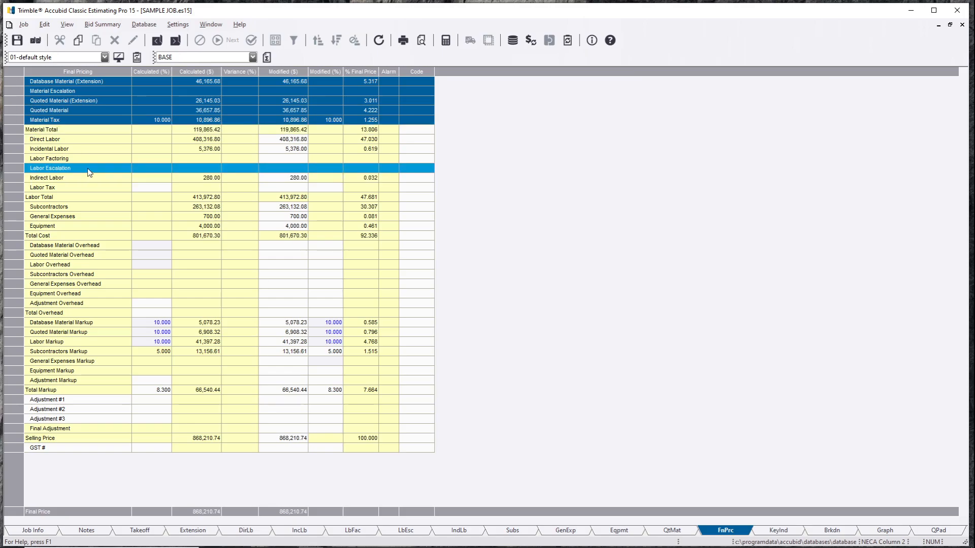
pyautogui.click(58, 130)
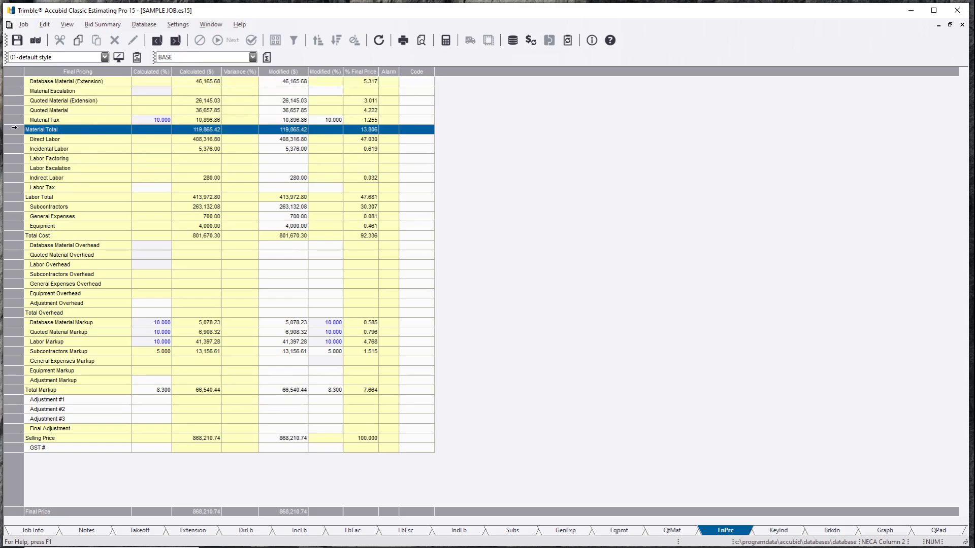
pyautogui.click(202, 131)
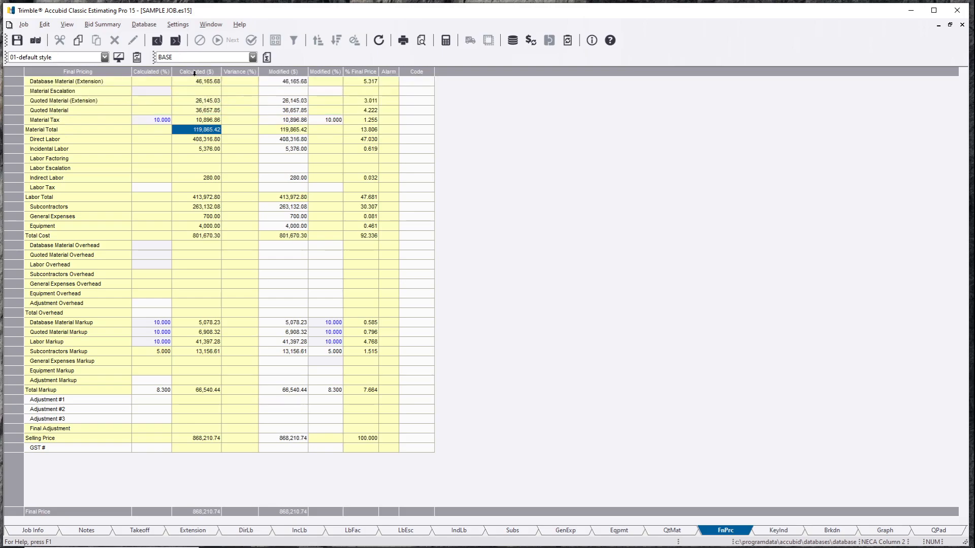
pyautogui.click(240, 72)
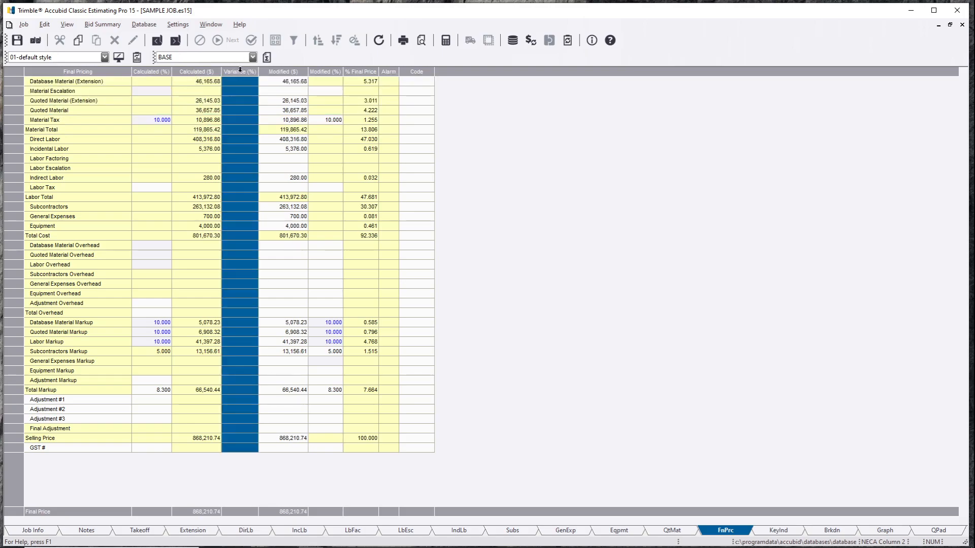
pyautogui.moveTo(240, 72); pyautogui.dragTo(409, 72)
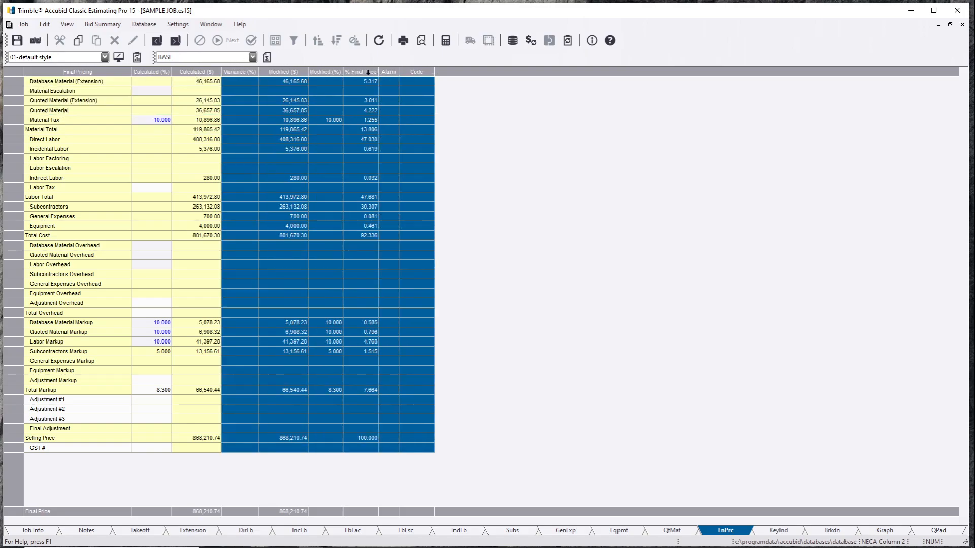
pyautogui.click(189, 131)
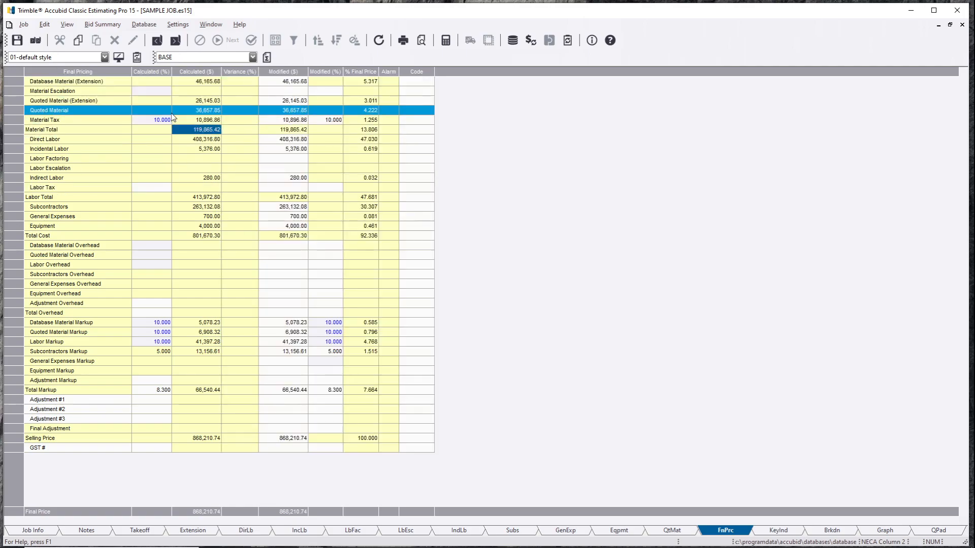
# Step: Set the calculated Material Escalation percentage to 5
pyautogui.click(93, 84)
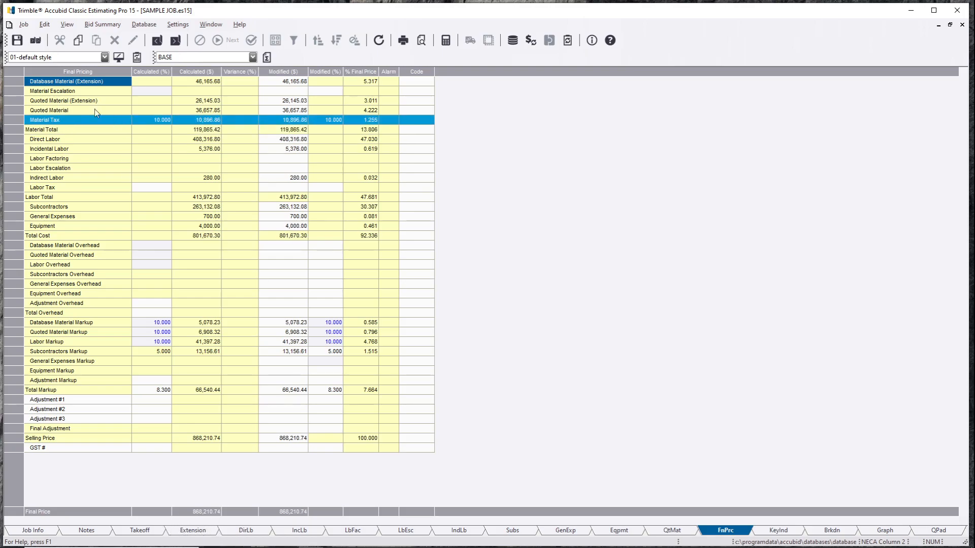
pyautogui.click(87, 95)
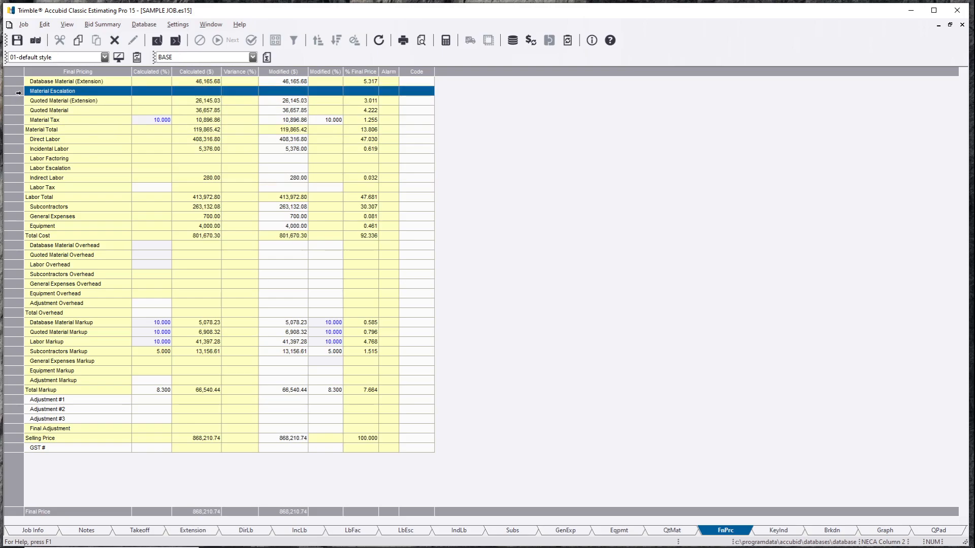
pyautogui.click(160, 95)
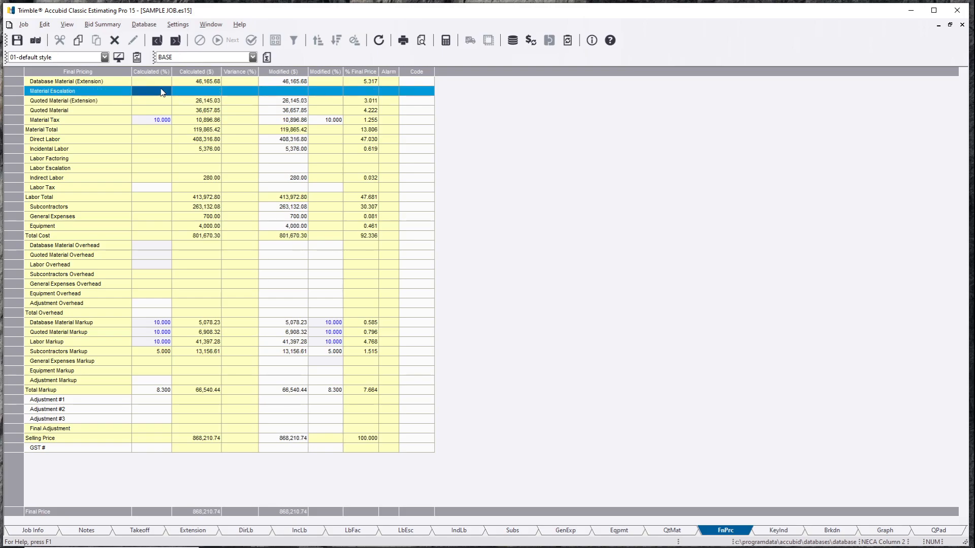
pyautogui.write('5')
pyautogui.press('Return')
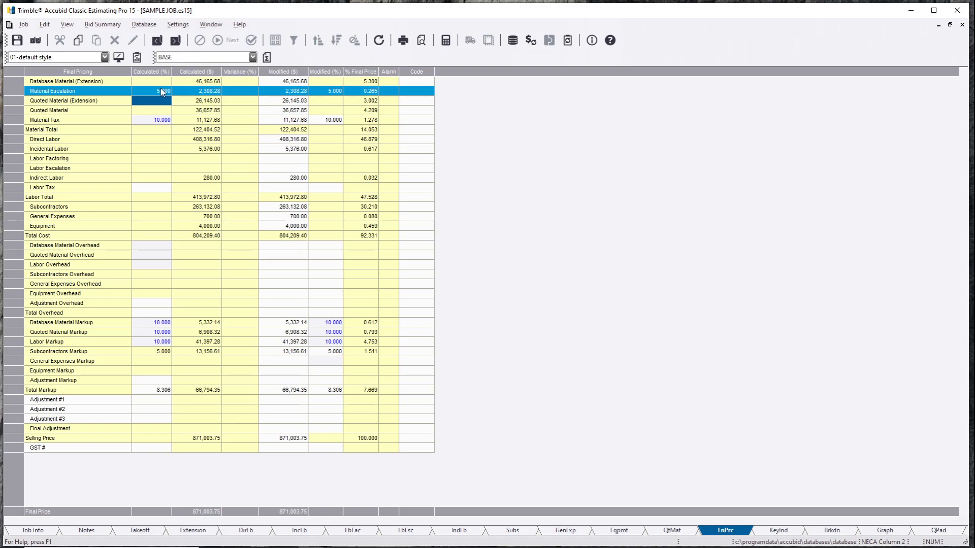
# Step: Compare the Quoted Material (Extension) amount with the summed Total Material of items A through EXIT #3 in the extension
pyautogui.click(98, 102)
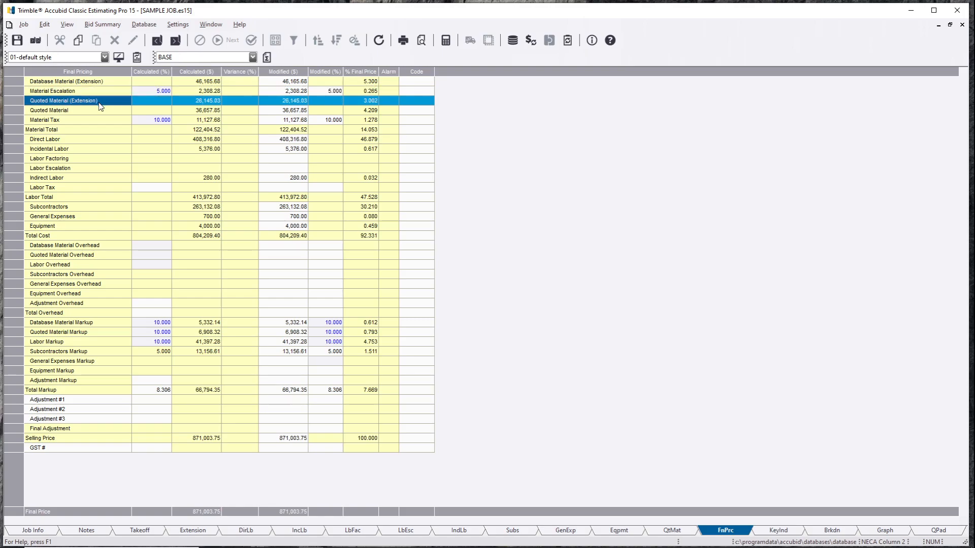
pyautogui.click(19, 101)
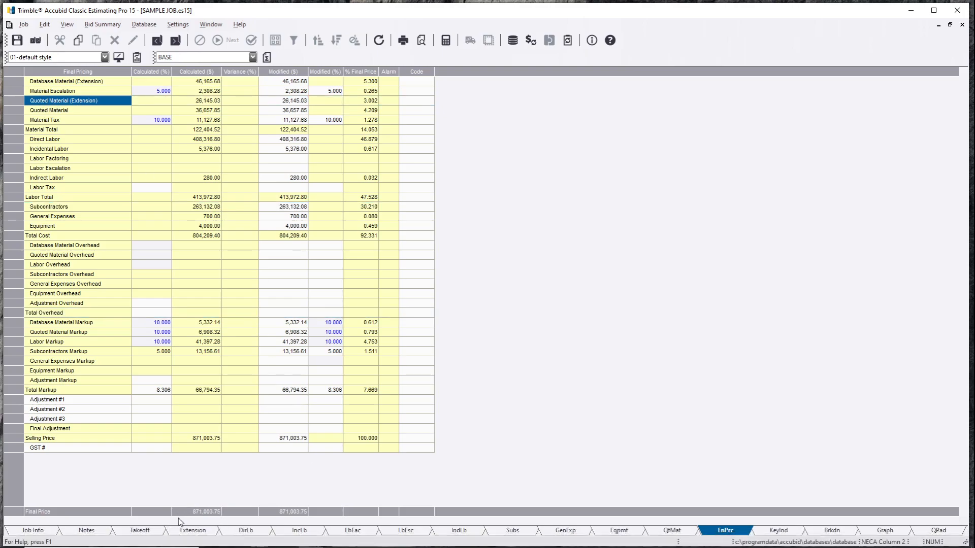
pyautogui.click(206, 102)
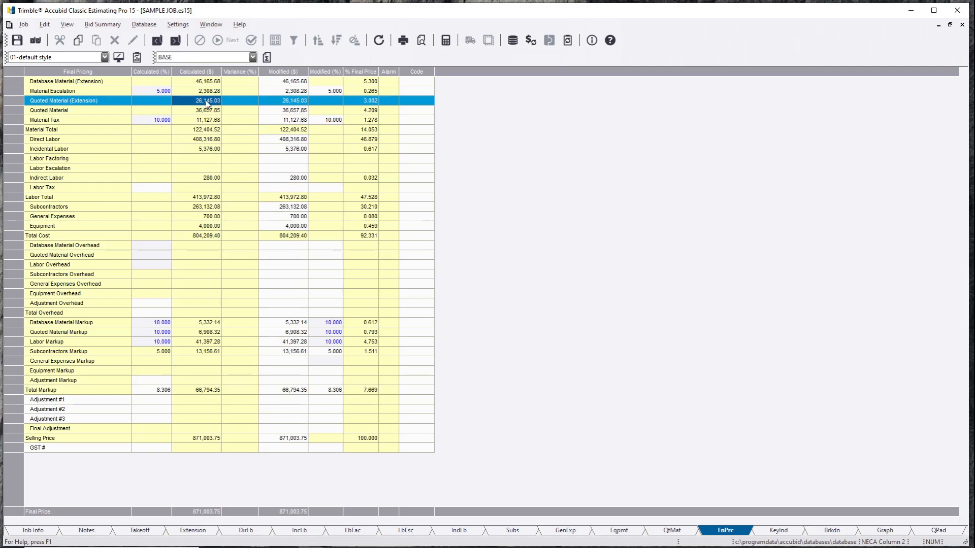
pyautogui.click(193, 531)
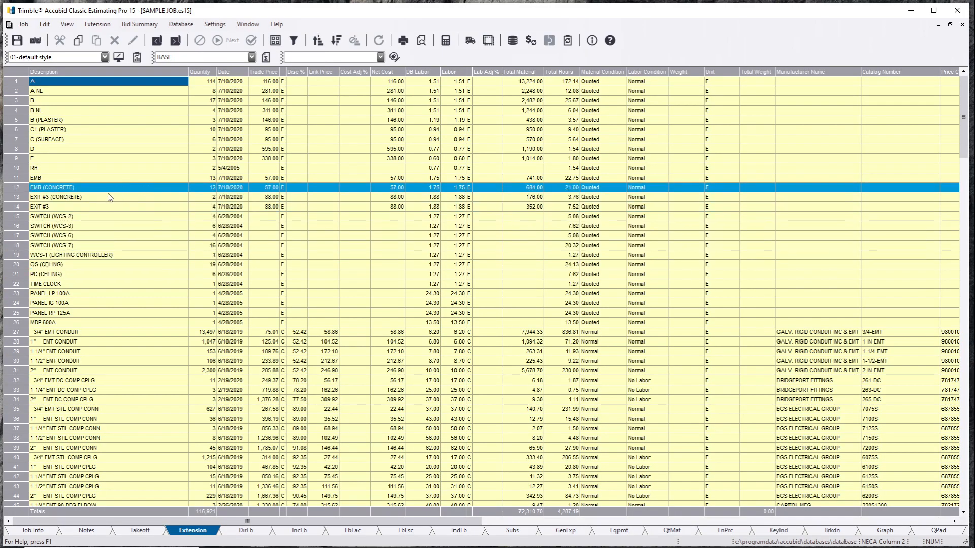
pyautogui.moveTo(531, 205); pyautogui.dragTo(532, 83)
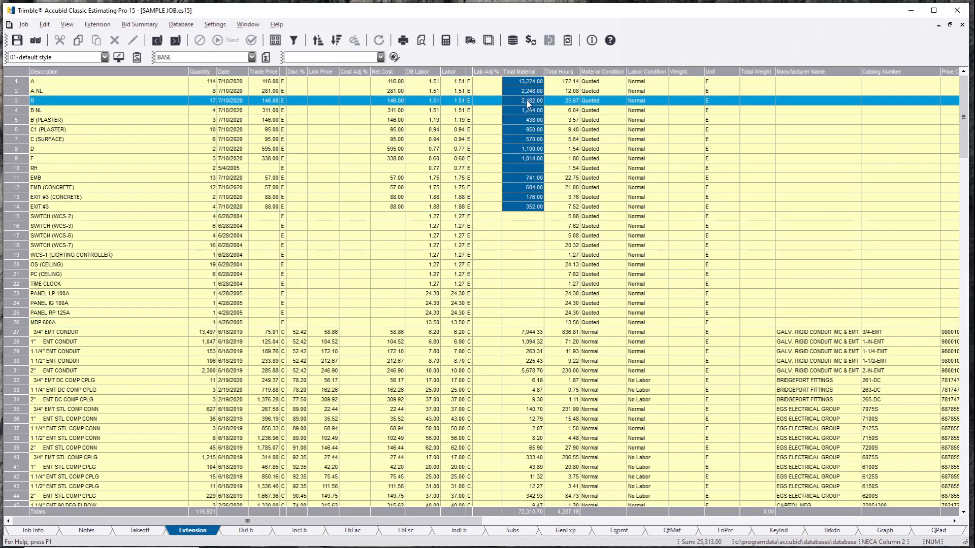
pyautogui.click(508, 264)
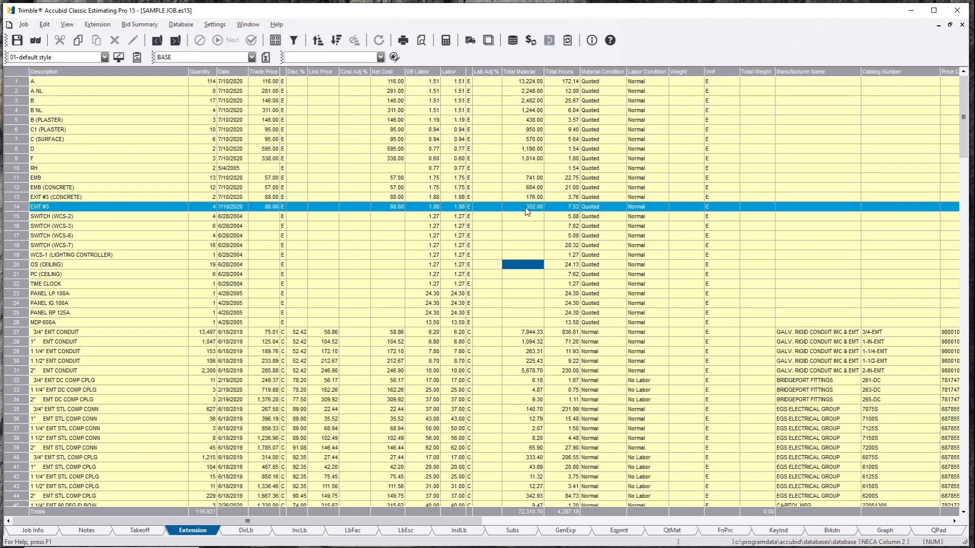
pyautogui.moveTo(525, 203); pyautogui.dragTo(531, 79)
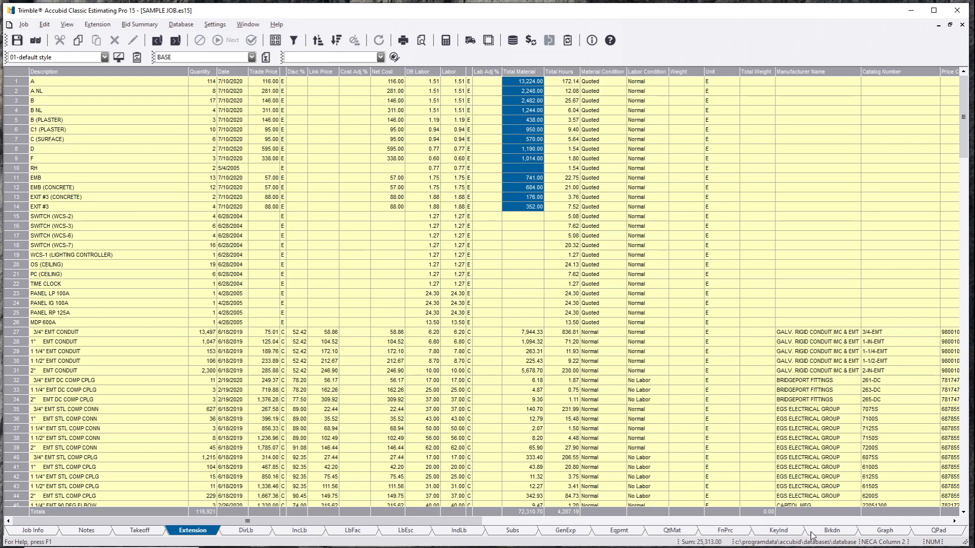
pyautogui.click(726, 530)
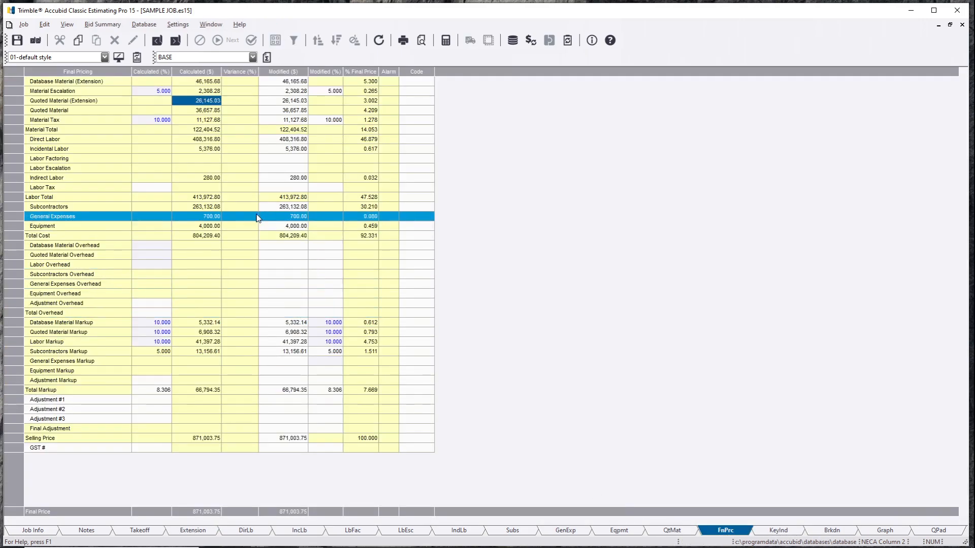
pyautogui.click(217, 103)
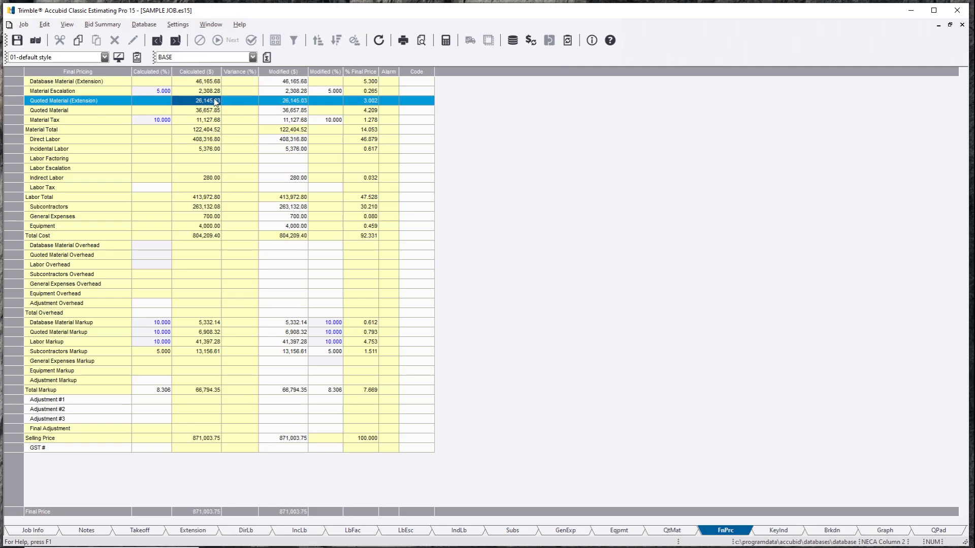
# Step: Compare the Quoted Material amount in the final pricing with the cost total of the quoted materials list
pyautogui.click(90, 109)
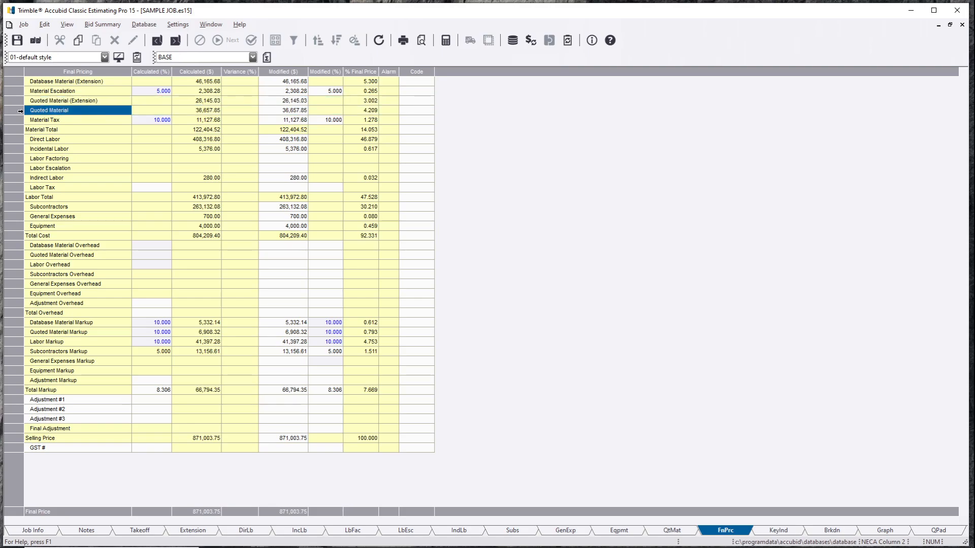
pyautogui.click(17, 113)
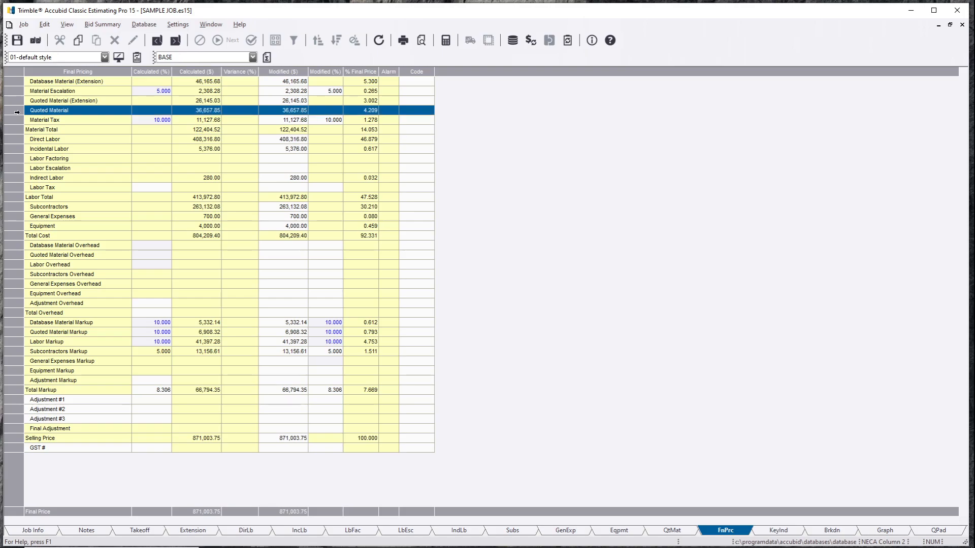
pyautogui.click(673, 531)
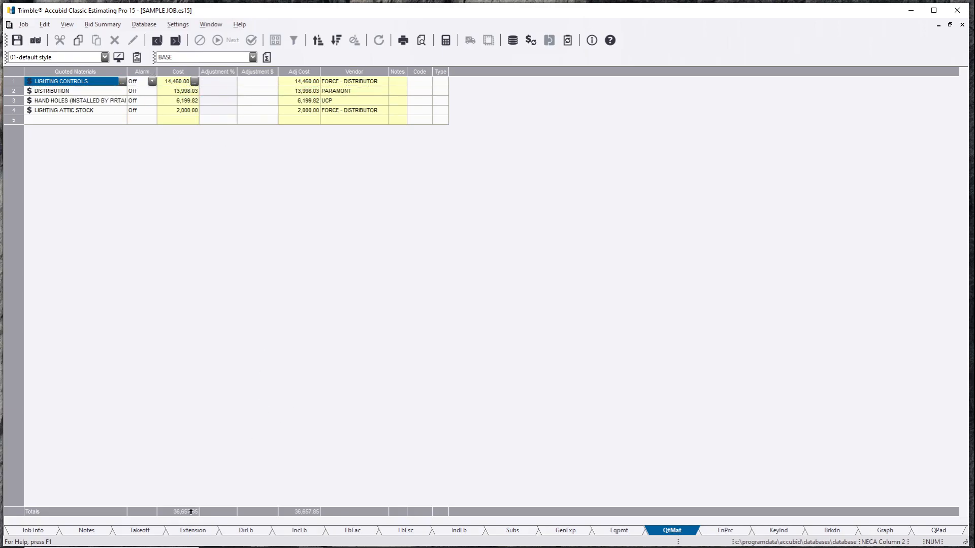
pyautogui.click(723, 531)
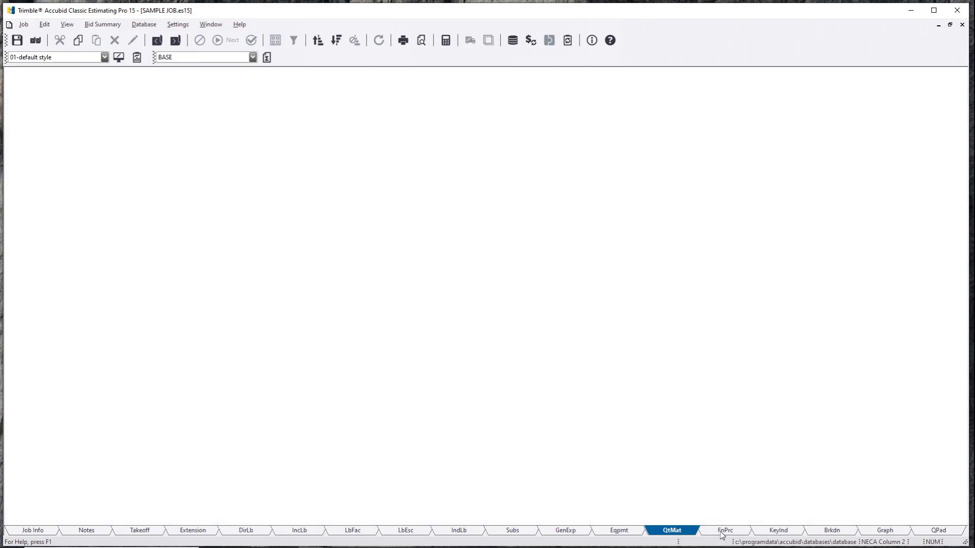
pyautogui.click(211, 112)
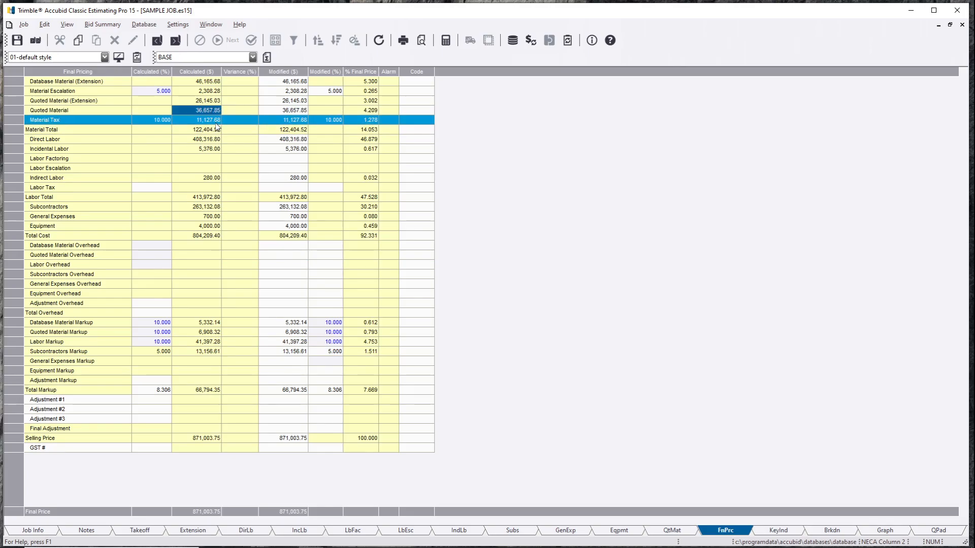
# Step: Review the Material Tax row and the full block of material rows down to Material Total
pyautogui.click(214, 121)
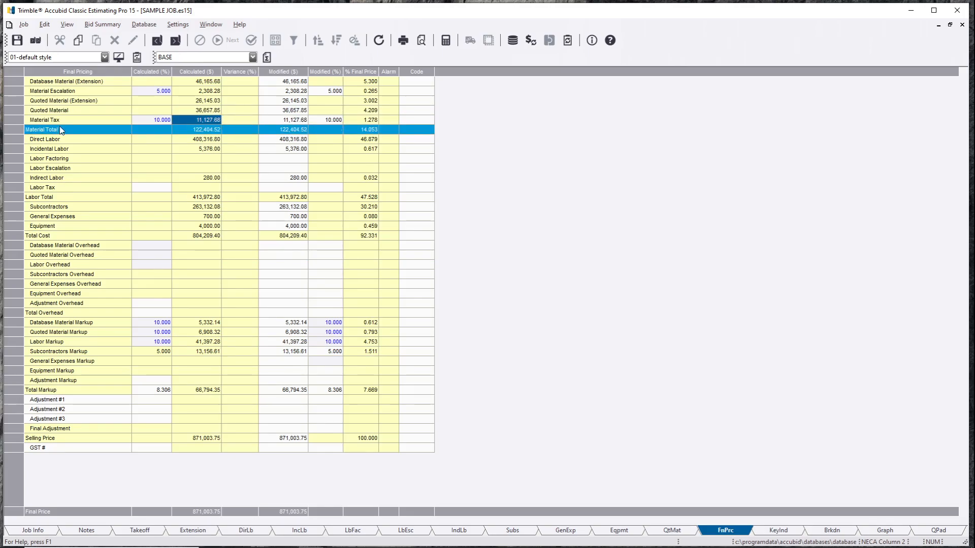
pyautogui.click(13, 121)
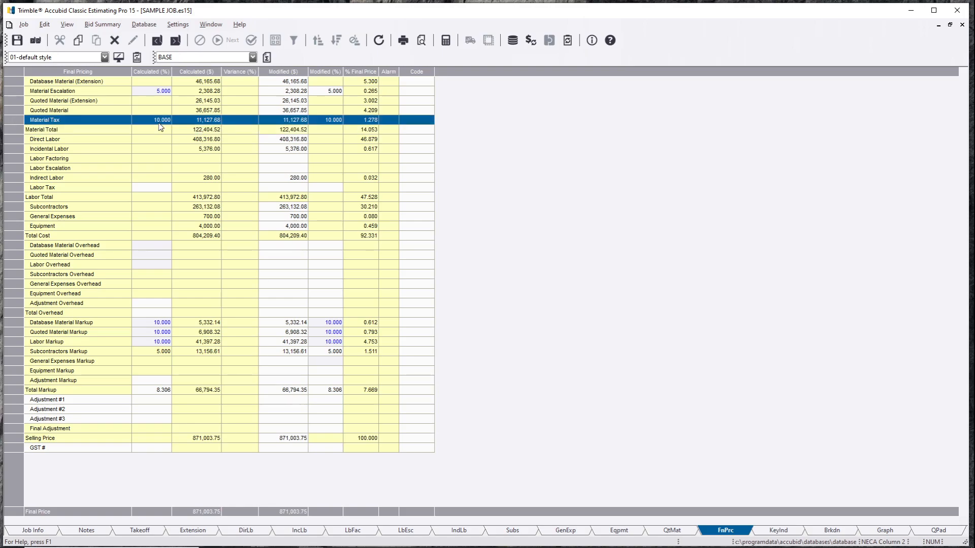
pyautogui.click(197, 139)
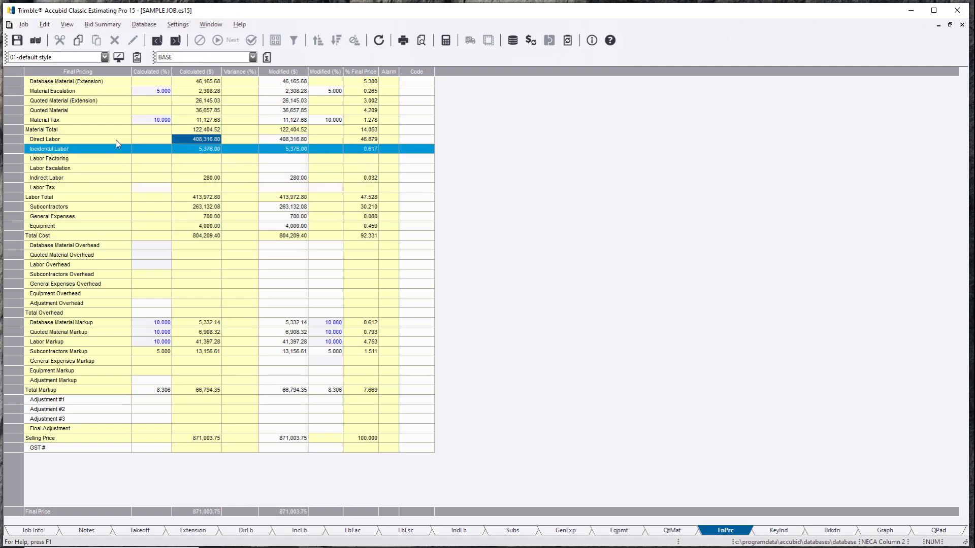
pyautogui.click(204, 132)
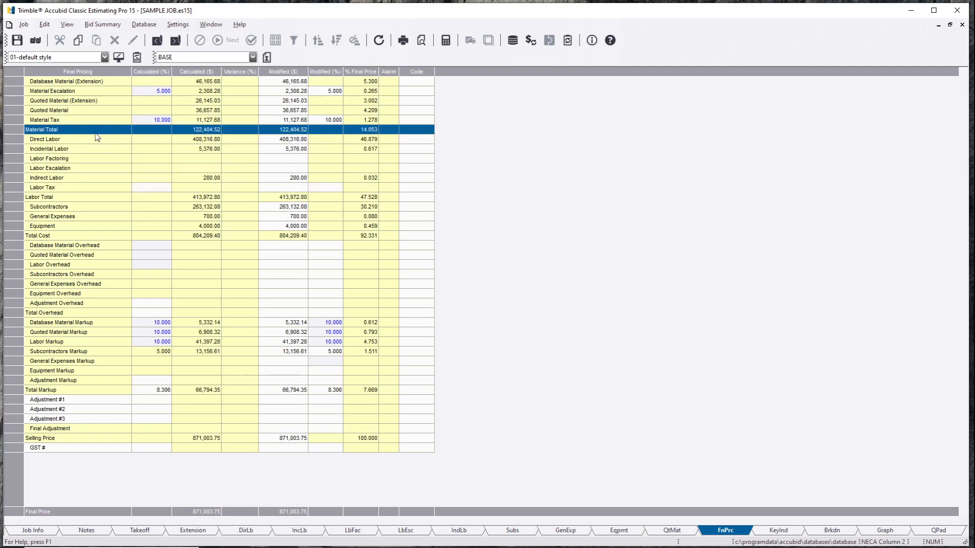
pyautogui.moveTo(14, 130); pyautogui.dragTo(16, 77)
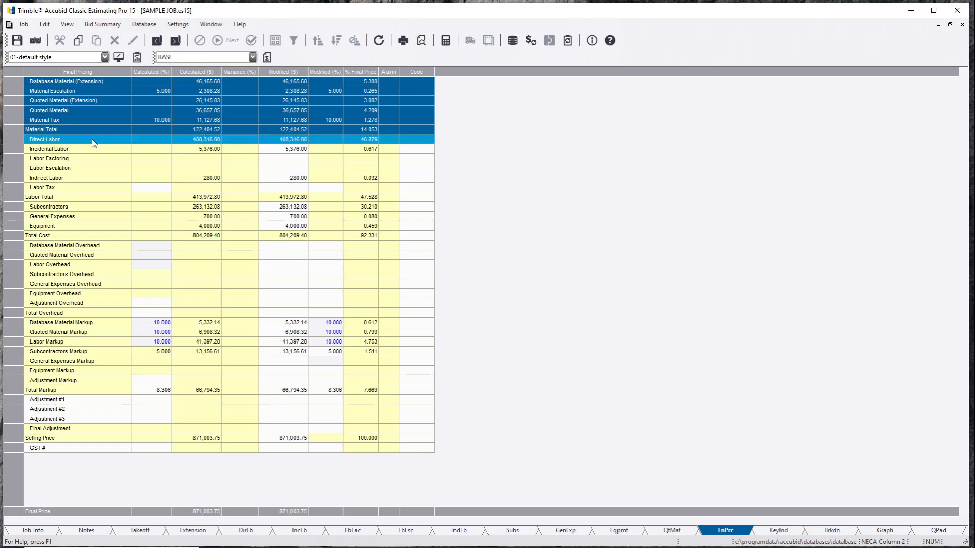
# Step: Review the Labor Total, Direct Labor and Incidental Labor rows, check the indirect labor list, and return to the final pricing
pyautogui.click(26, 196)
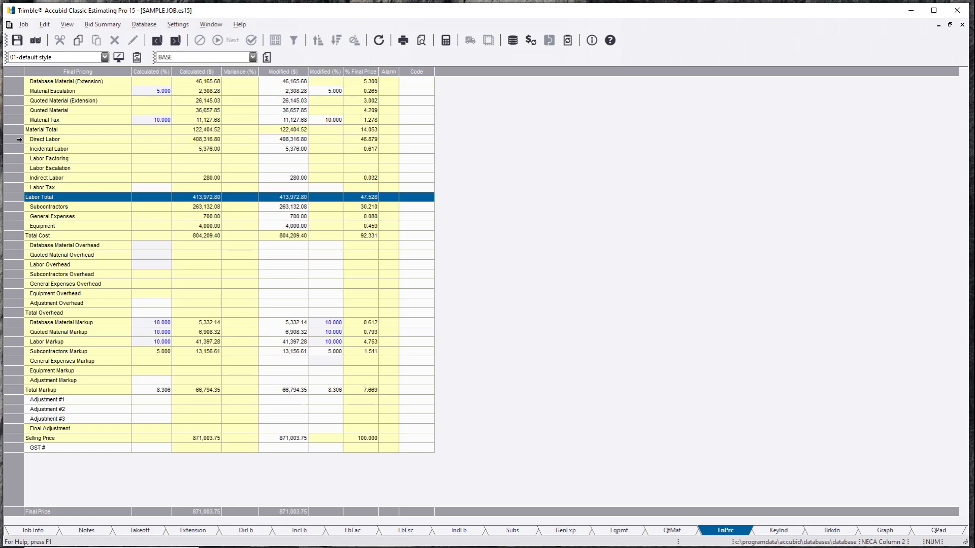
pyautogui.click(19, 140)
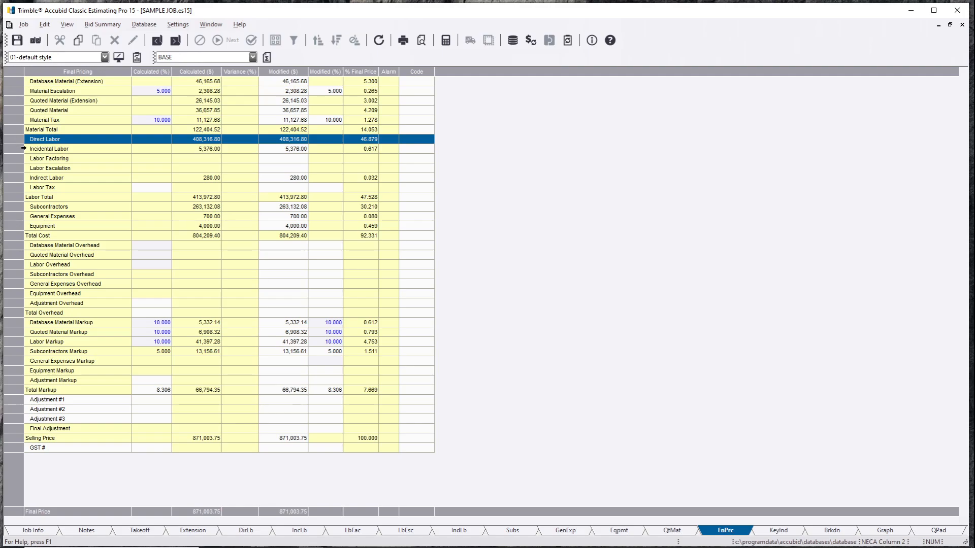
pyautogui.click(23, 149)
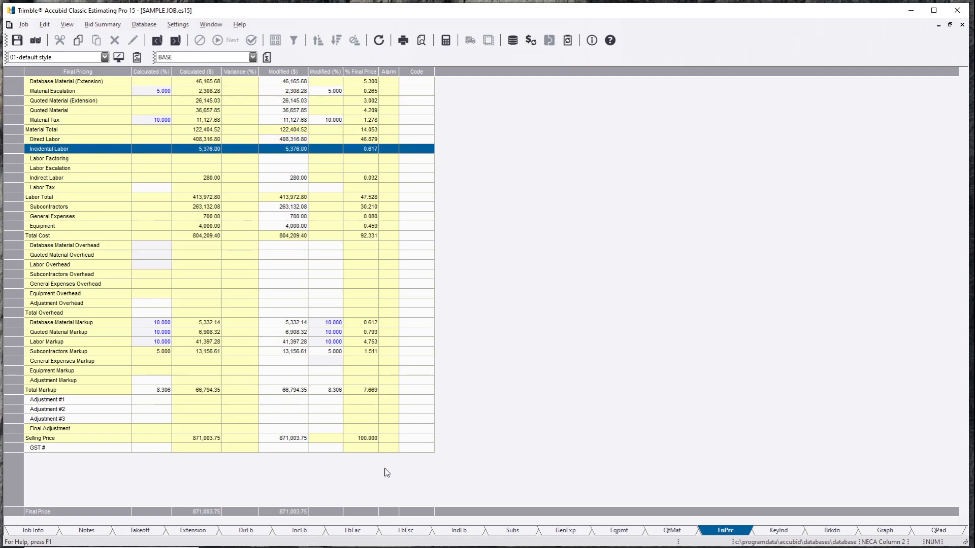
pyautogui.click(459, 530)
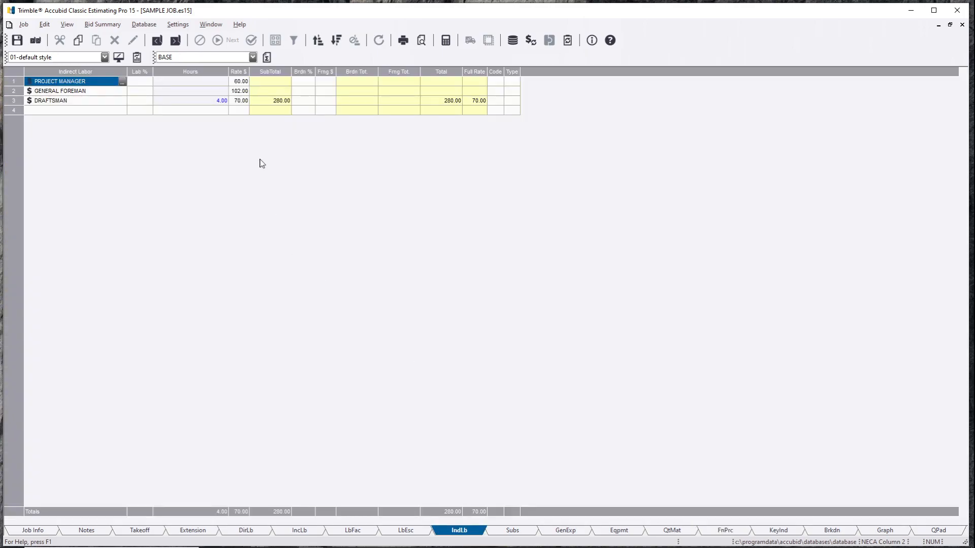
pyautogui.click(164, 107)
pyautogui.click(715, 533)
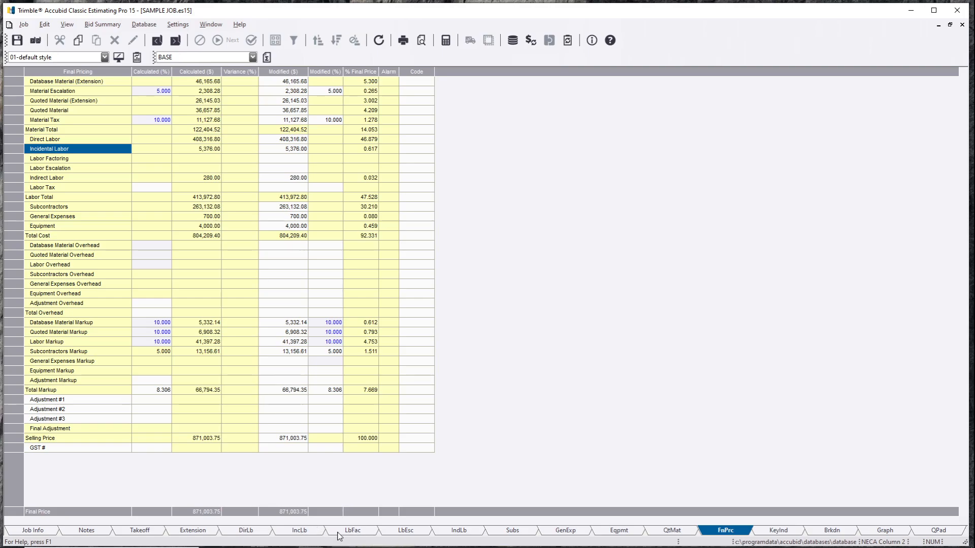
# Step: Check the incidental labor list and the breakdown by system, and return to the final pricing
pyautogui.click(315, 531)
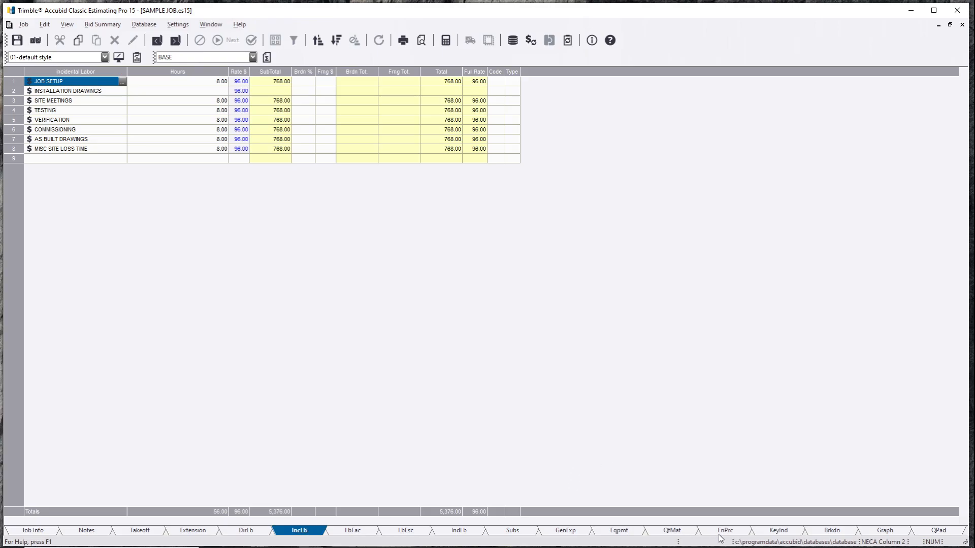
pyautogui.click(836, 533)
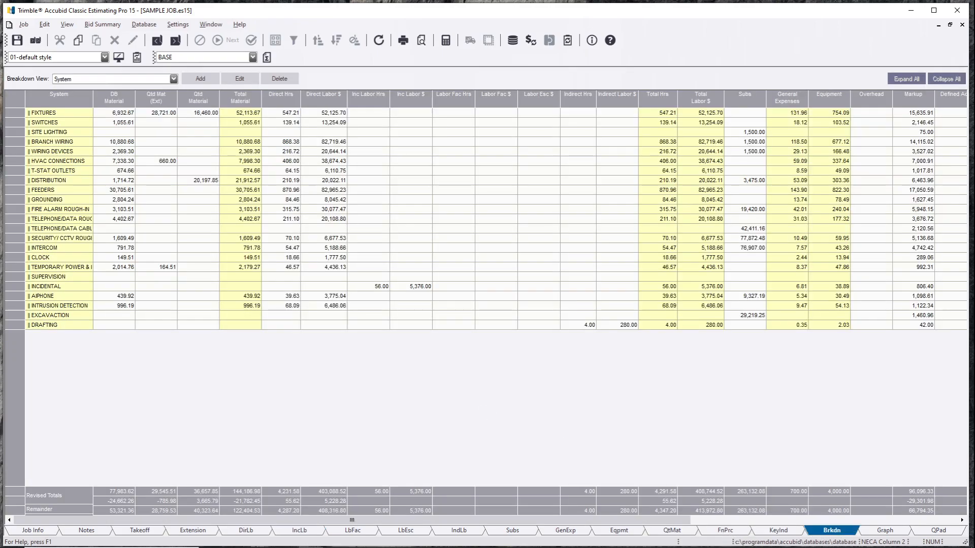
pyautogui.click(727, 532)
# Step: Review the Labor Factoring, Labor Escalation, Indirect Labor and Labor Tax rows down to Labor Total
pyautogui.click(124, 157)
pyautogui.click(114, 177)
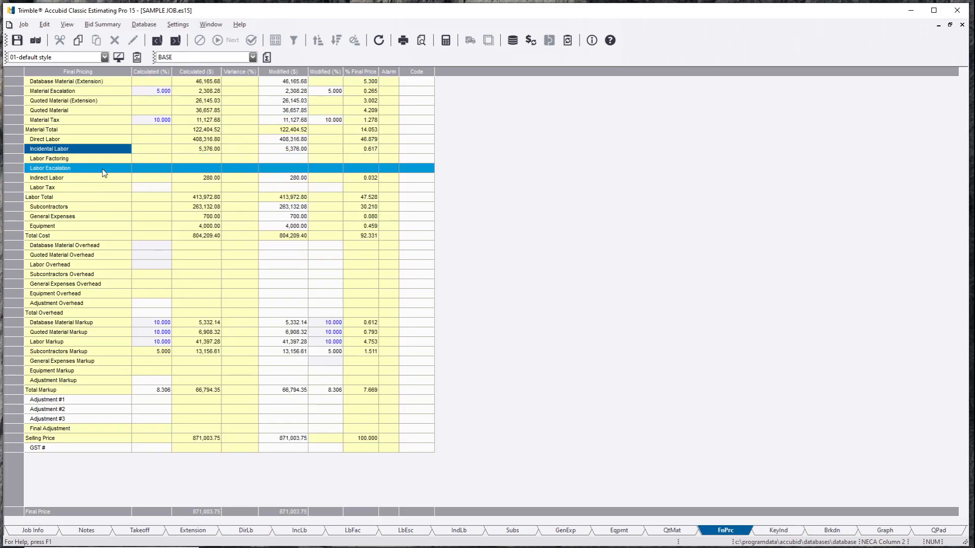
pyautogui.click(104, 169)
pyautogui.click(103, 178)
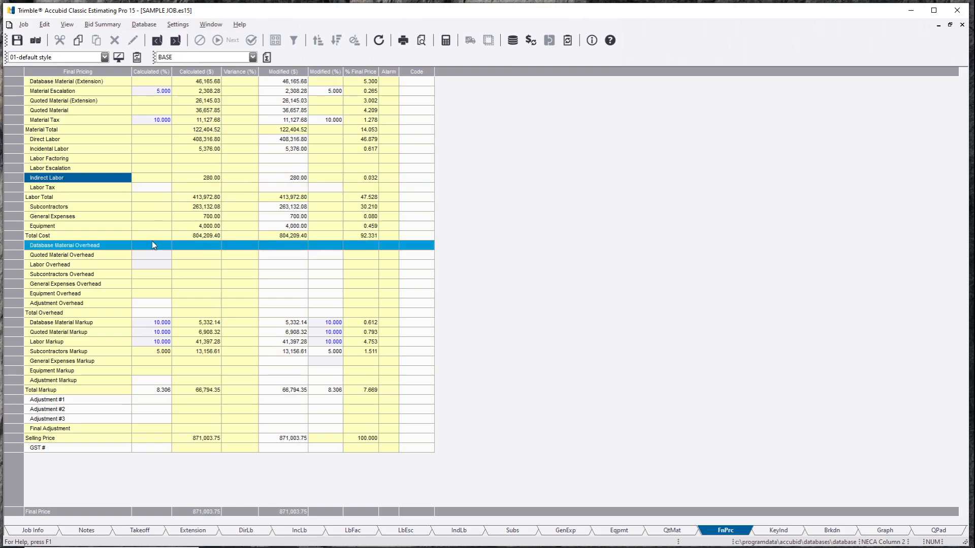
pyautogui.click(151, 226)
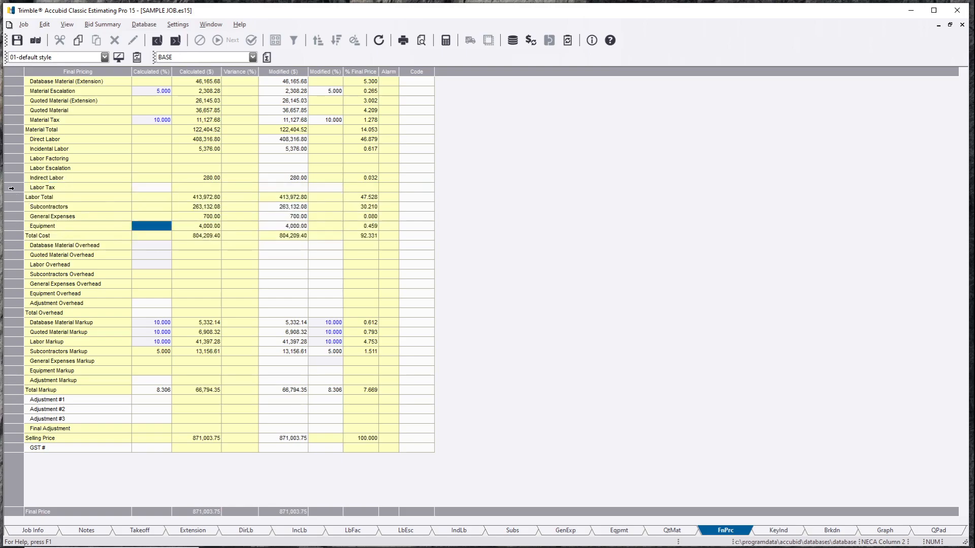
pyautogui.click(11, 189)
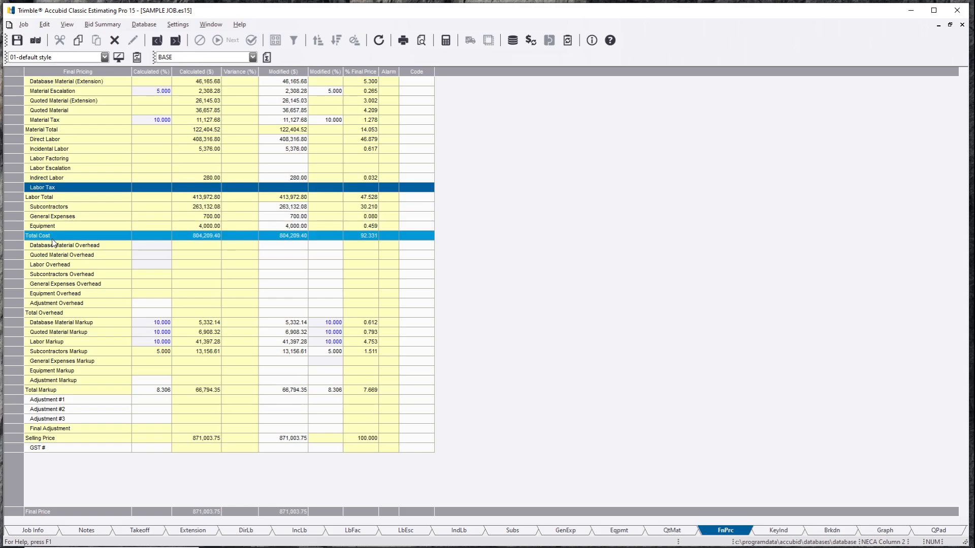
pyautogui.click(203, 198)
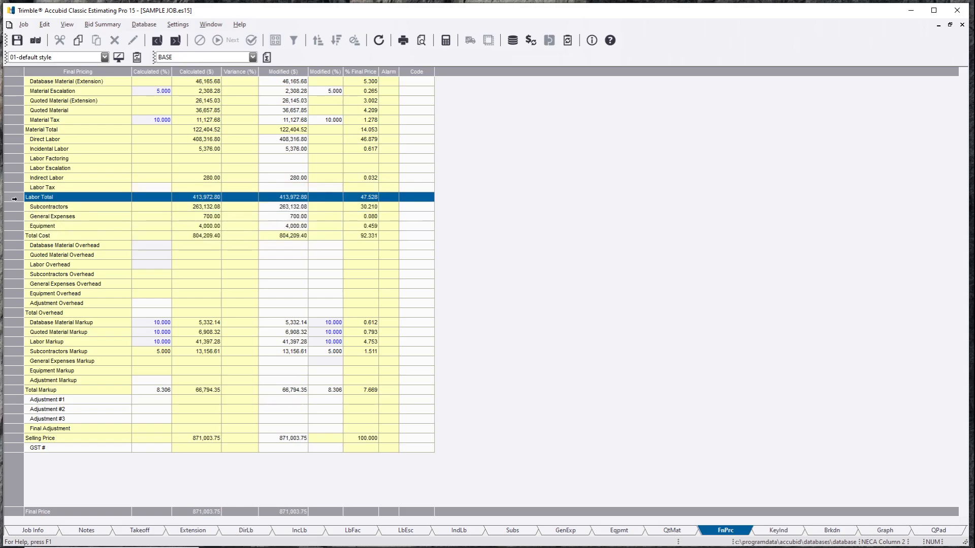
pyautogui.click(203, 198)
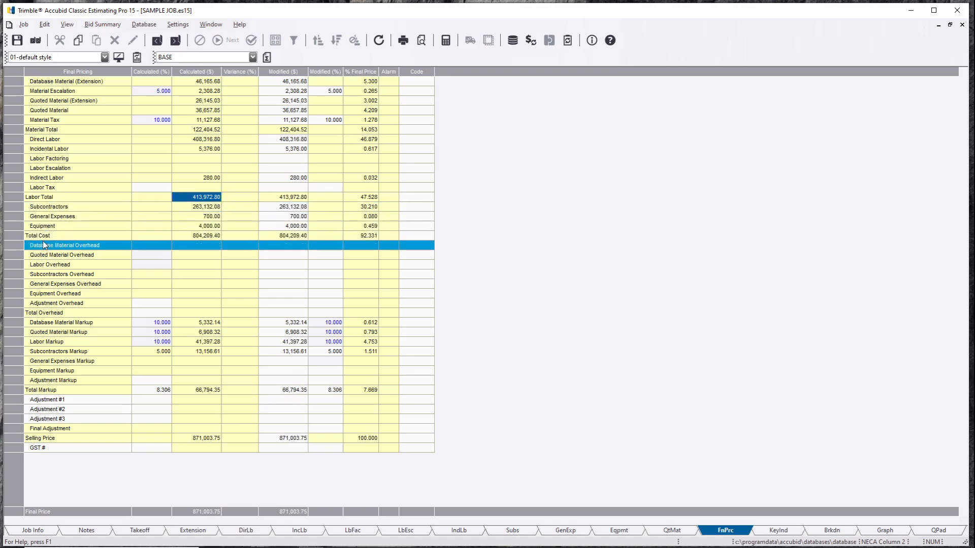
# Step: Review the Total Cost row together with the Subcontractors, General Expenses and Equipment rows that feed it
pyautogui.click(16, 234)
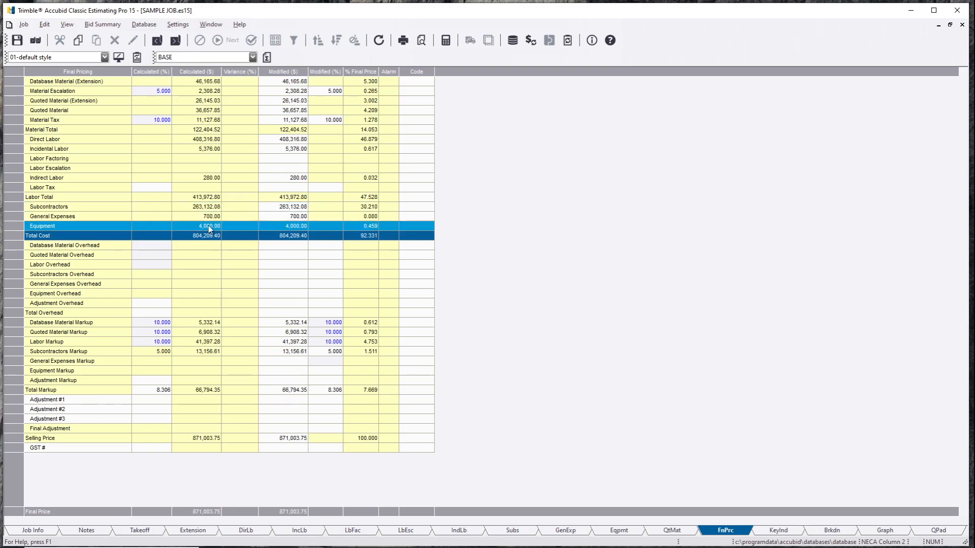
pyautogui.click(86, 209)
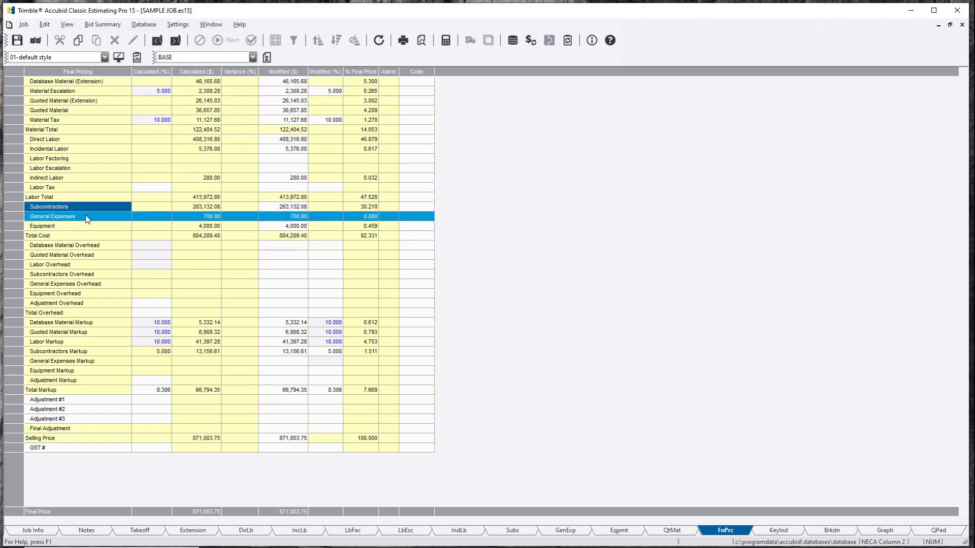
pyautogui.click(85, 216)
pyautogui.click(85, 227)
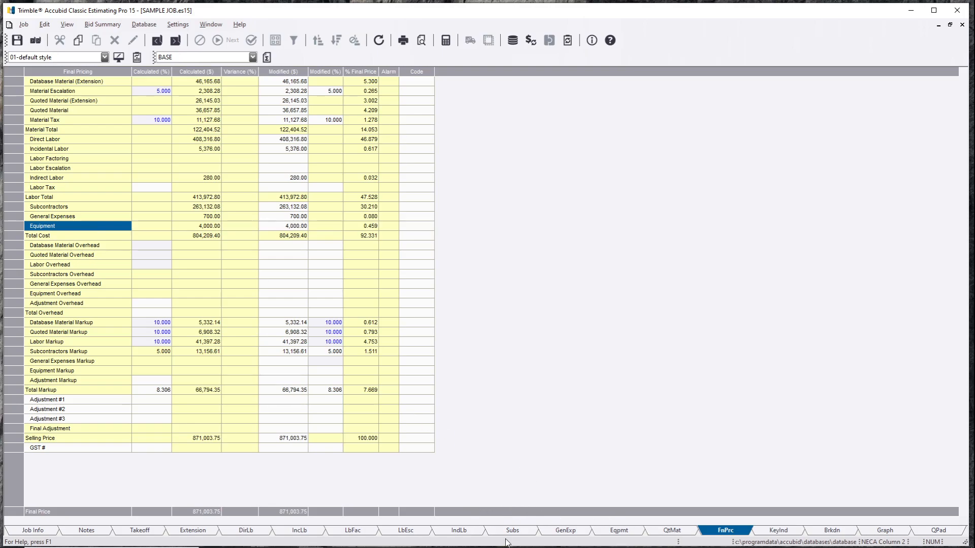
pyautogui.click(17, 235)
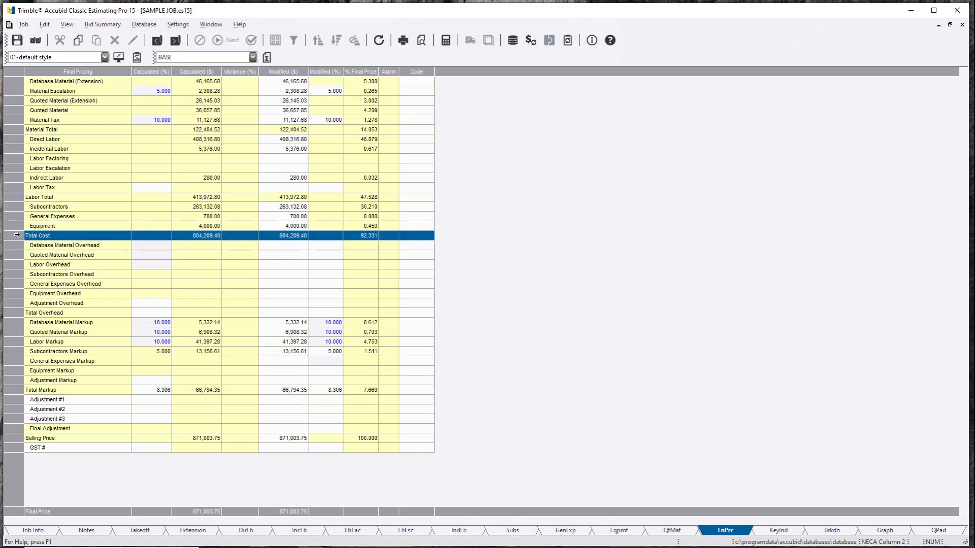
pyautogui.click(214, 238)
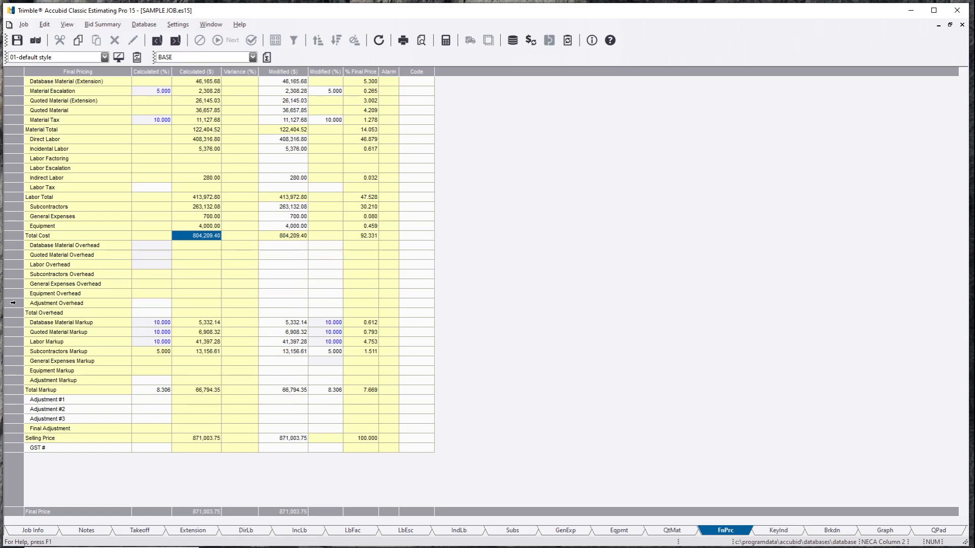
# Step: Review the block of overhead rows from Database Material Overhead through Adjustment Overhead, and the Total Overhead row
pyautogui.moveTo(13, 303); pyautogui.dragTo(13, 243)
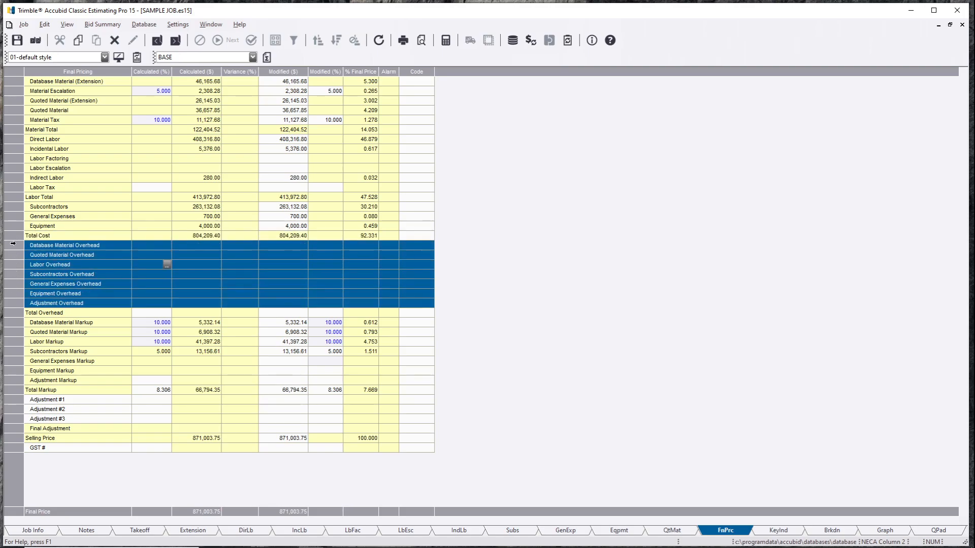
pyautogui.click(60, 260)
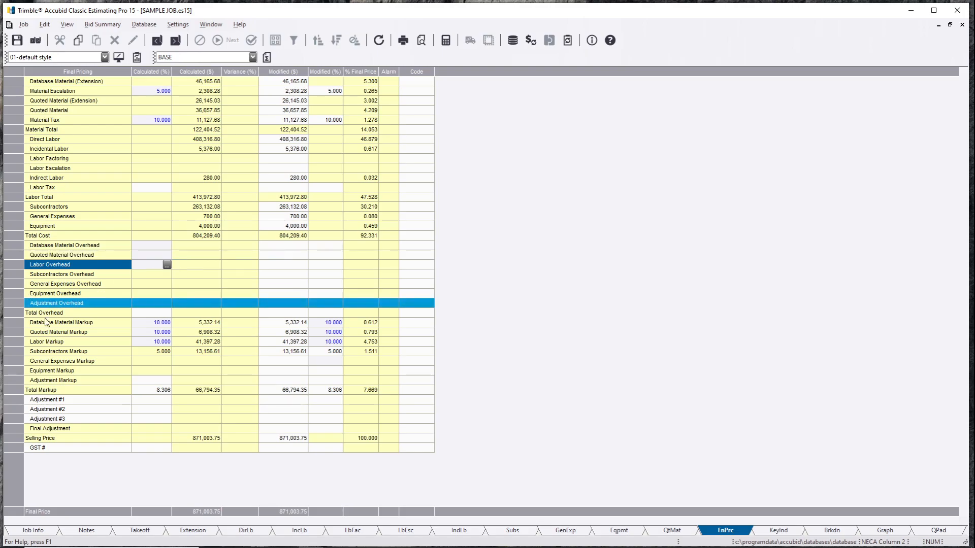
pyautogui.click(14, 313)
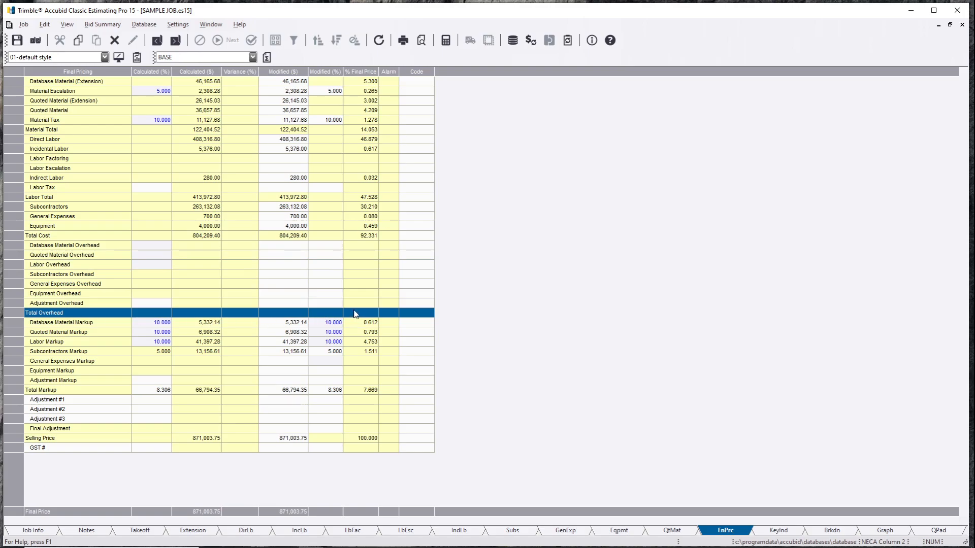
pyautogui.moveTo(19, 303); pyautogui.dragTo(24, 245)
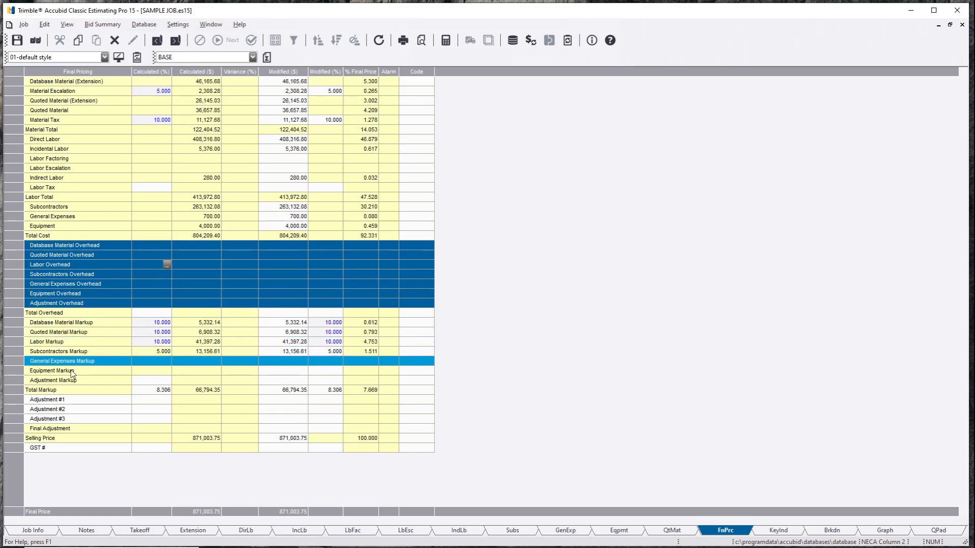
# Step: Review Total Markup and the individual markup rows from Database Material Markup through Adjustment Markup
pyautogui.click(16, 389)
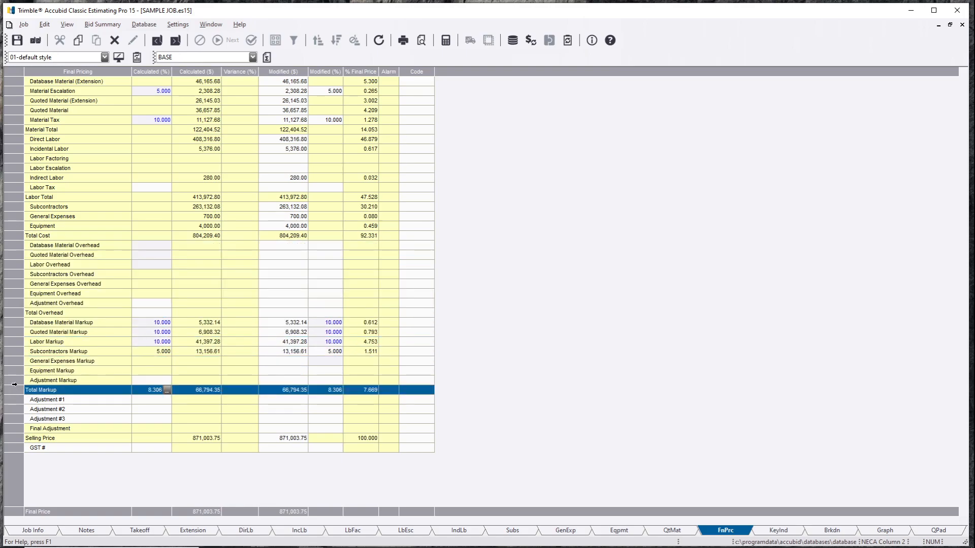
pyautogui.moveTo(14, 379); pyautogui.dragTo(16, 324)
pyautogui.click(81, 344)
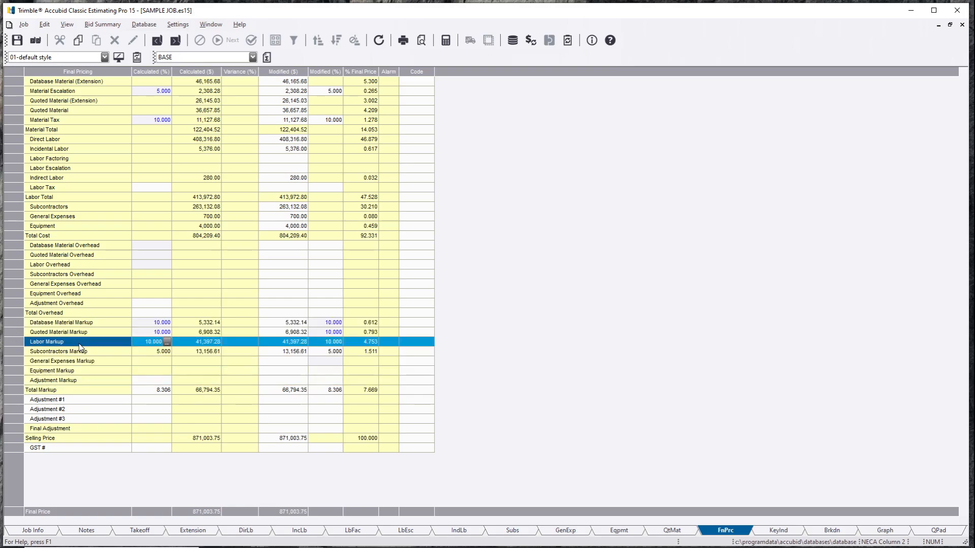
pyautogui.click(112, 325)
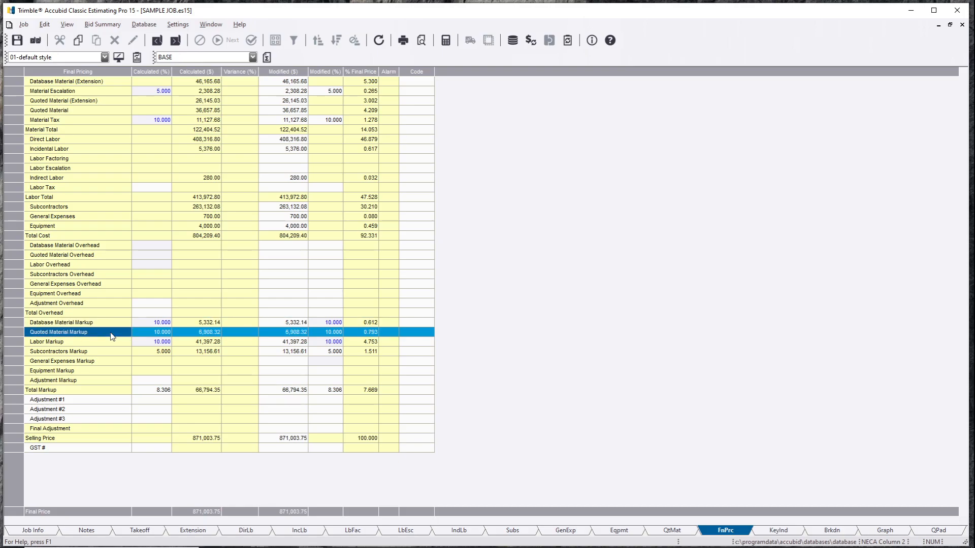
pyautogui.click(109, 340)
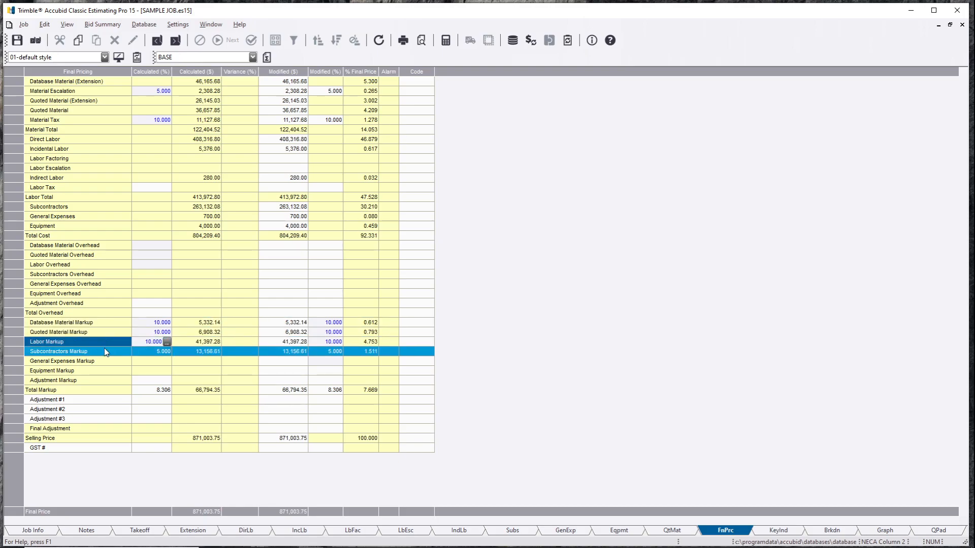
pyautogui.click(105, 350)
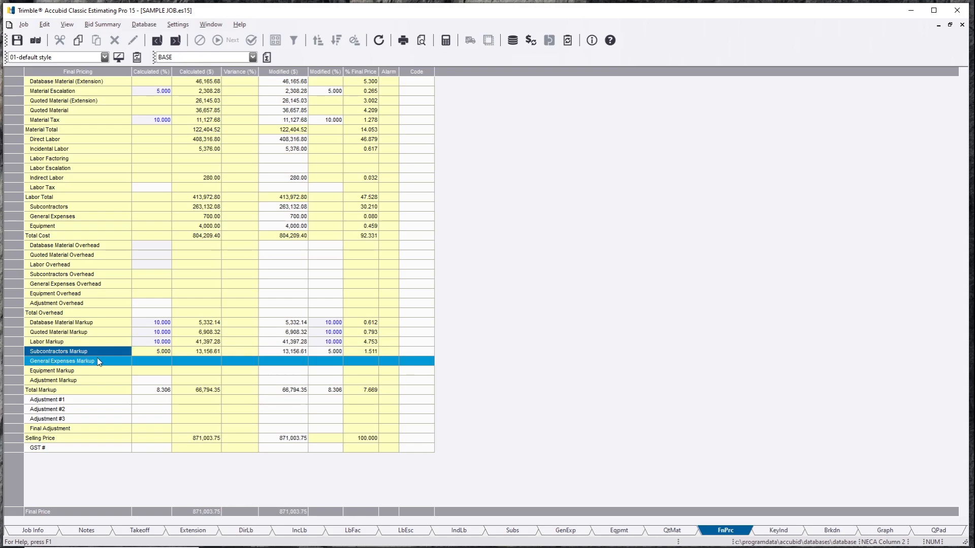
pyautogui.click(97, 360)
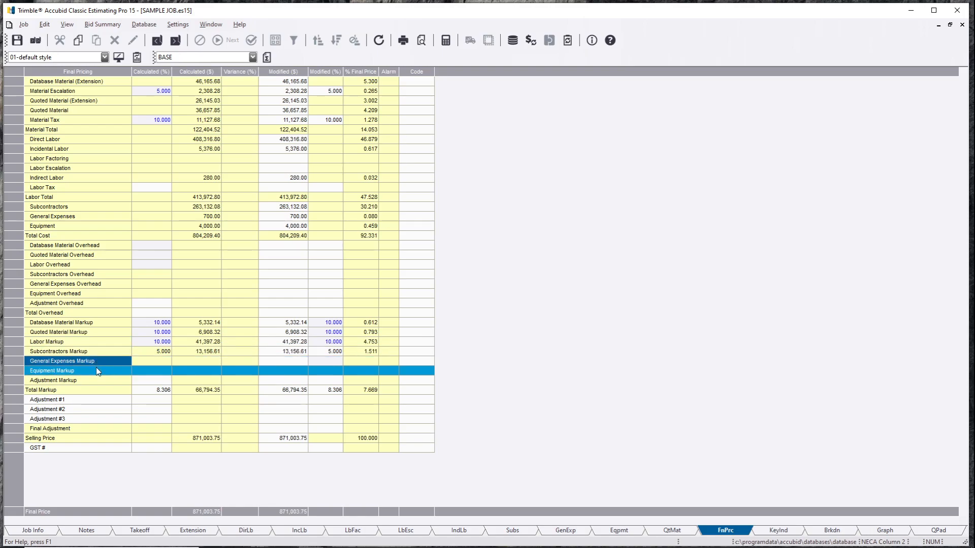
pyautogui.click(96, 371)
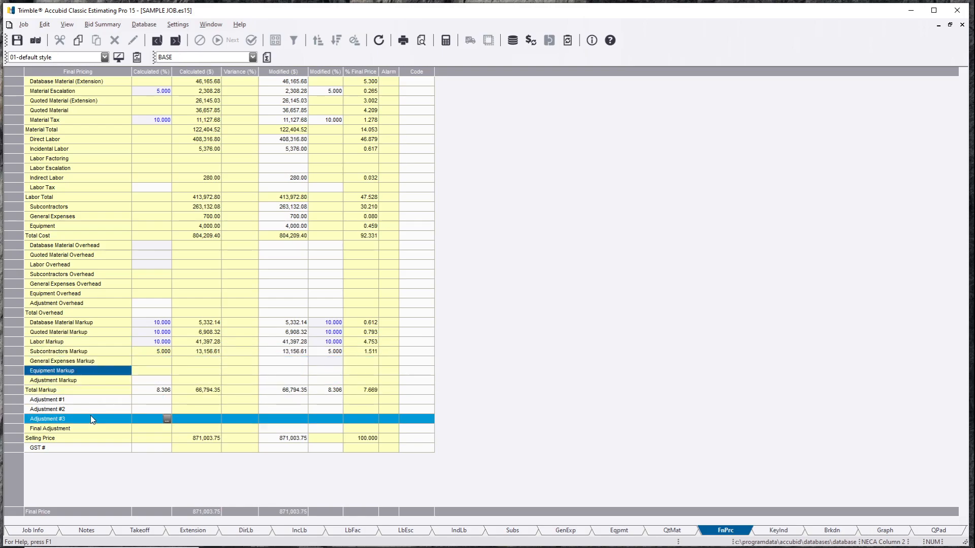
pyautogui.click(92, 382)
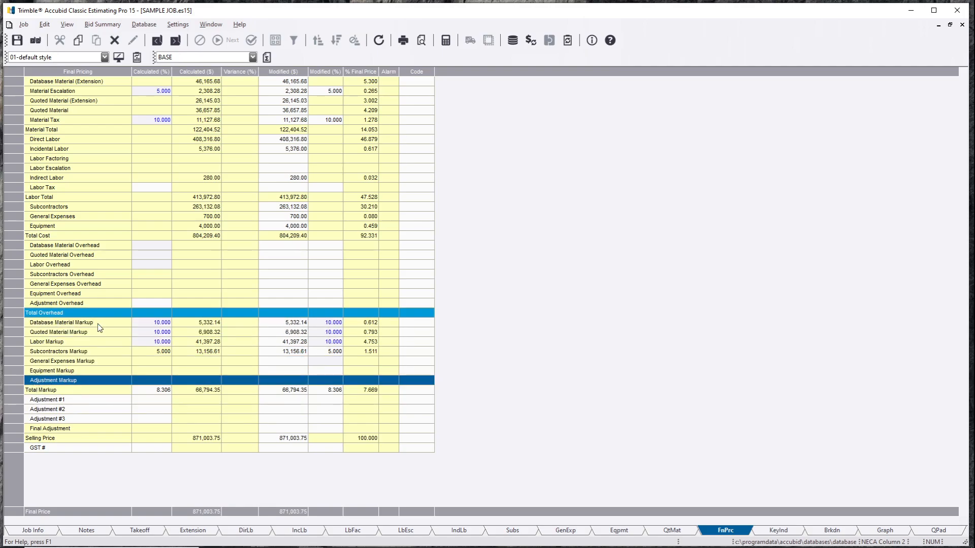
# Step: Examine the calculated dollar amounts of Database Material Markup and Quoted Material Markup
pyautogui.click(202, 363)
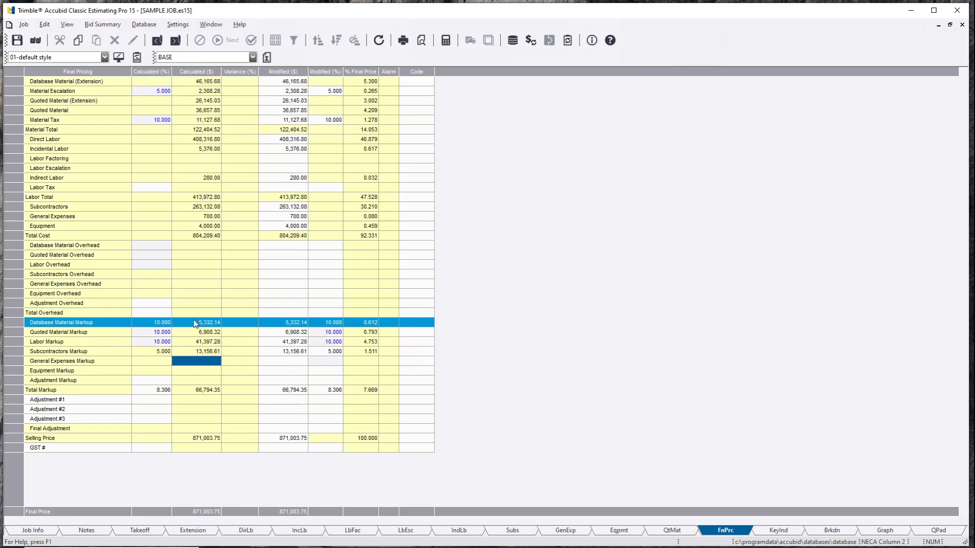
pyautogui.click(212, 324)
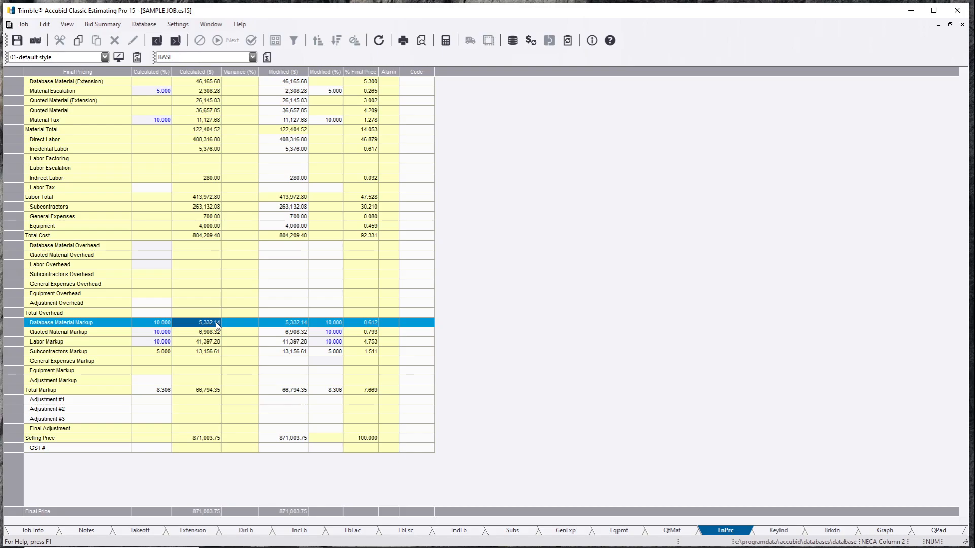
pyautogui.click(216, 342)
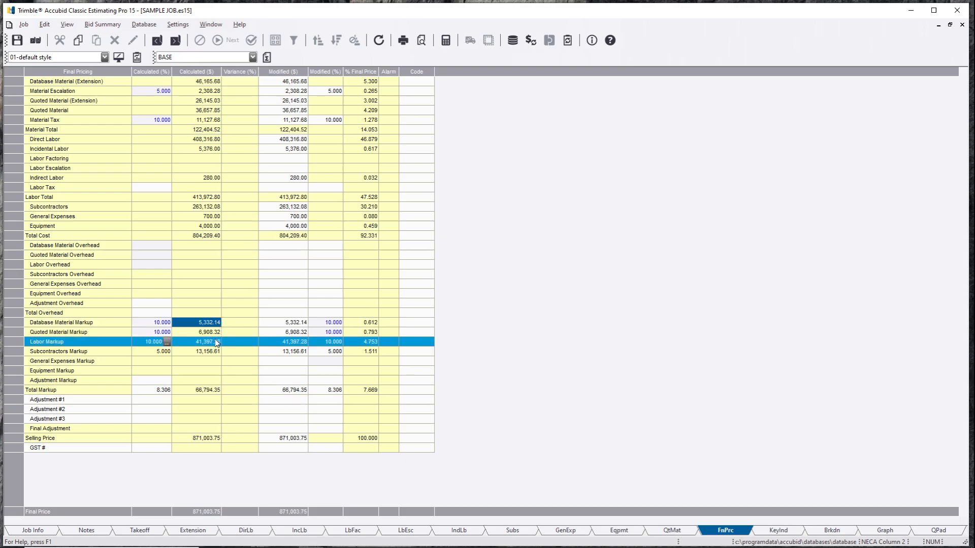
pyautogui.click(216, 335)
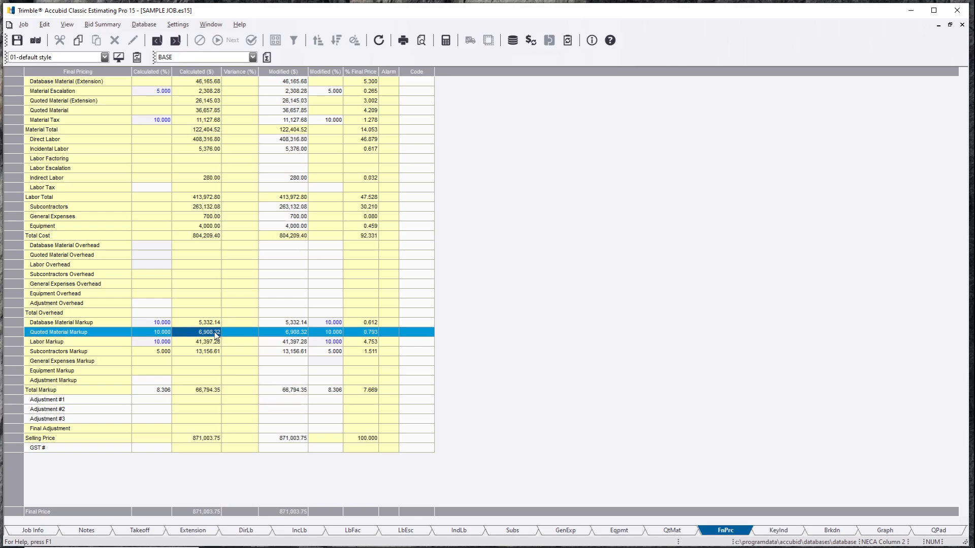
# Step: Check the item costs in the quoted materials list behind the quoted material markup, and return to the final pricing
pyautogui.click(678, 531)
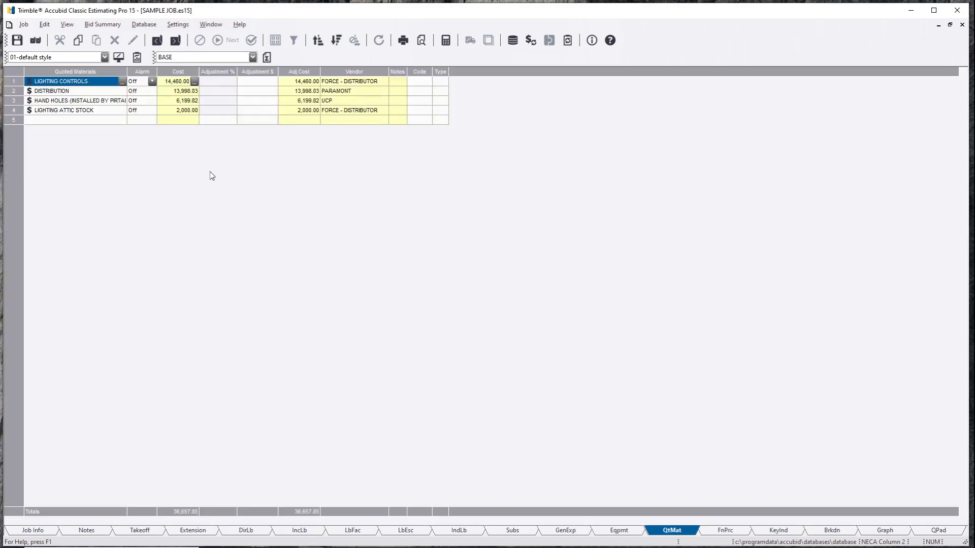
pyautogui.click(141, 92)
pyautogui.click(167, 84)
pyautogui.click(172, 110)
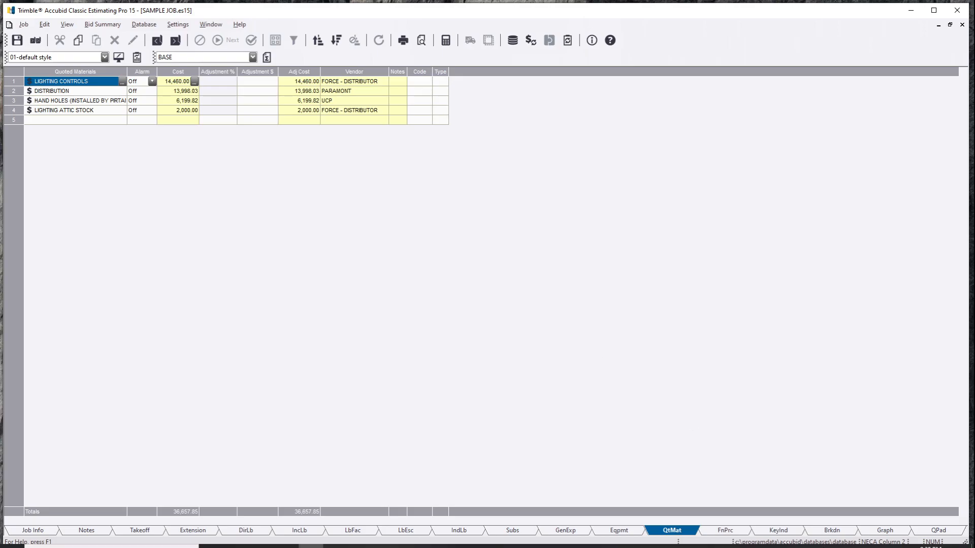
pyautogui.click(721, 530)
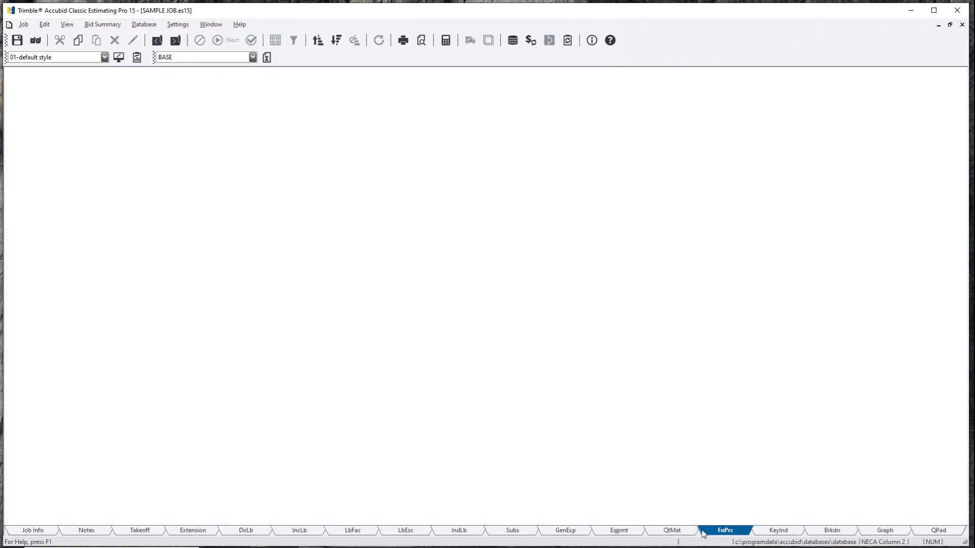
# Step: Examine the calculated dollar amounts of Labor Markup and Subcontractors Markup
pyautogui.click(157, 342)
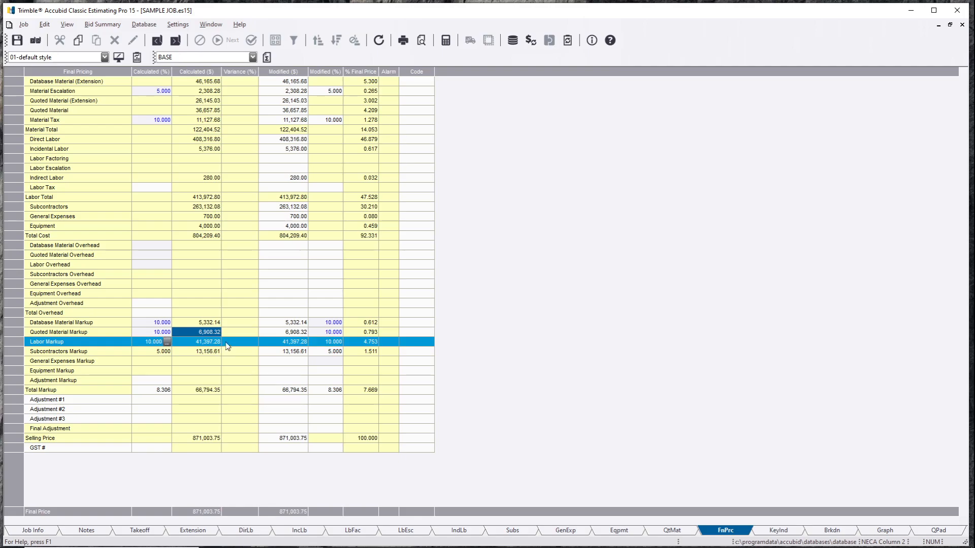
pyautogui.click(205, 345)
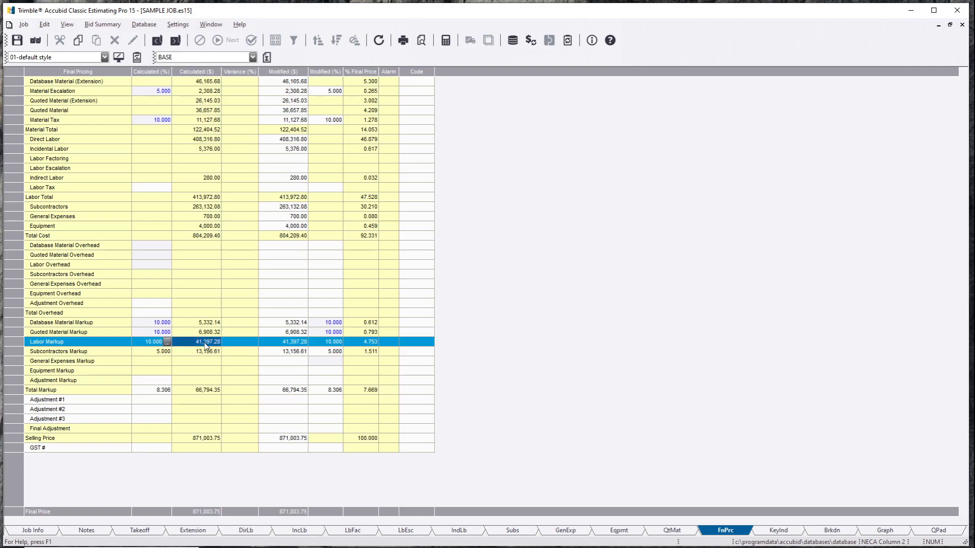
pyautogui.click(207, 349)
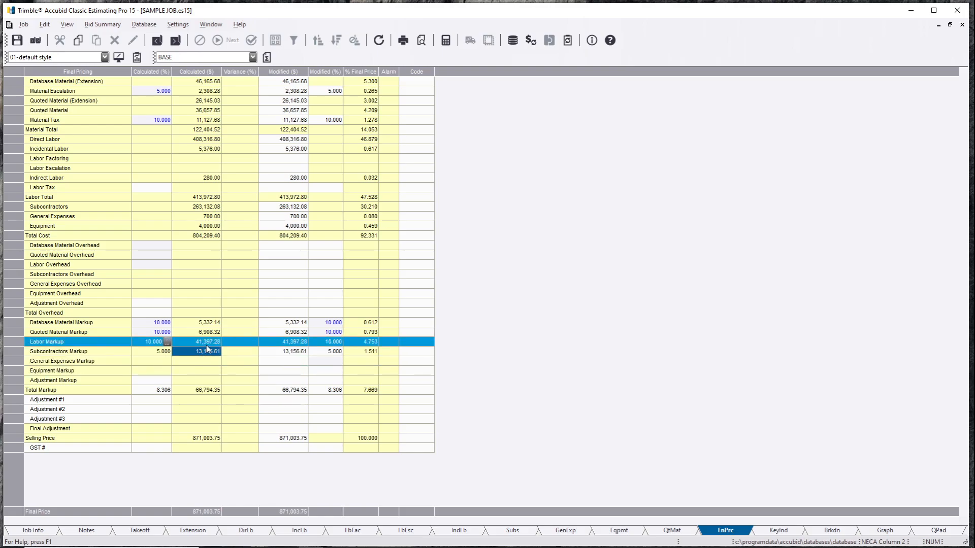
# Step: Recheck the calculated dollar amount of Labor Markup
pyautogui.press('Up')
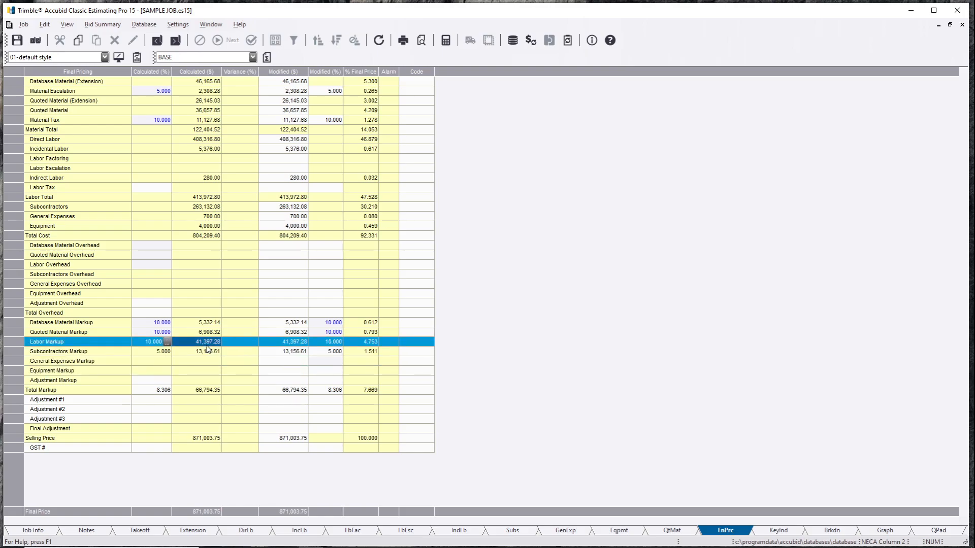
pyautogui.click(206, 349)
pyautogui.press('Up')
# Step: Set the calculated percentage of Database Material Markup to 7 and of Quoted Material Markup to 8
pyautogui.click(159, 323)
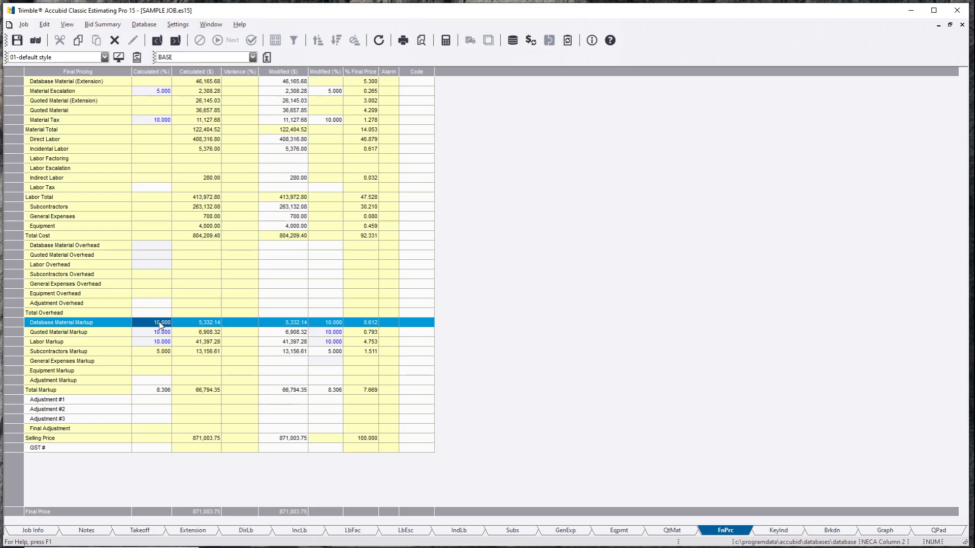
pyautogui.write('7')
pyautogui.press('Return')
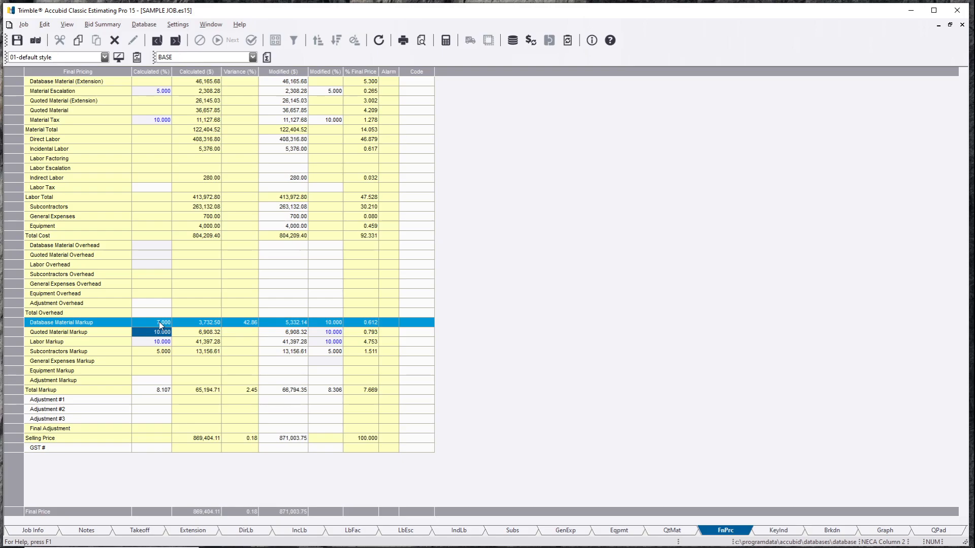
pyautogui.click(160, 333)
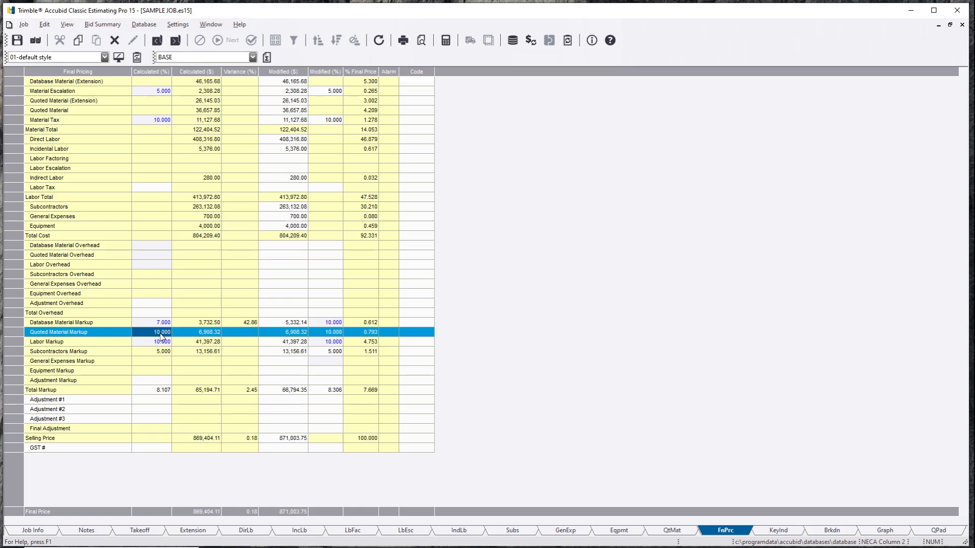
pyautogui.write('8')
pyautogui.press('Return')
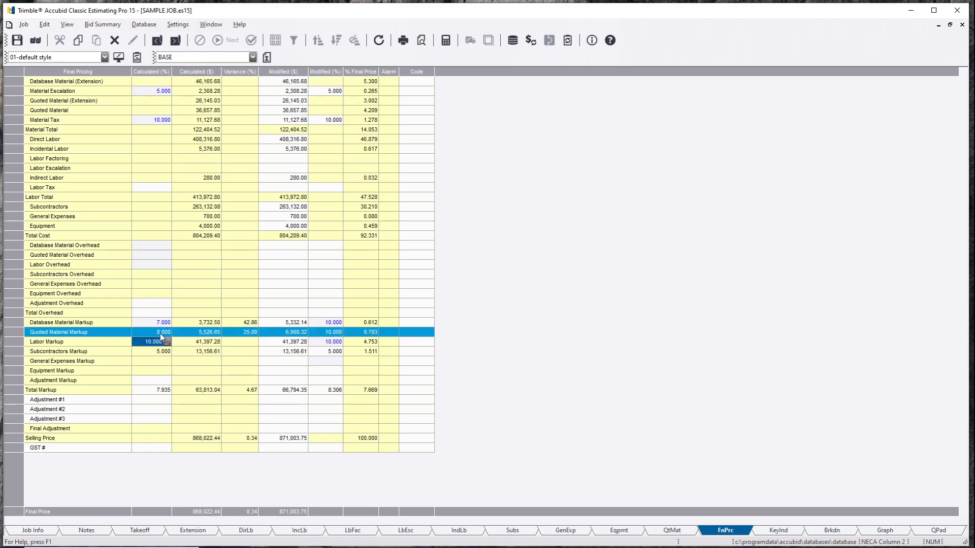
# Step: Examine the calculated percentages in the Labor, Subcontractors, General Expenses and Equipment Markup rows
pyautogui.click(159, 344)
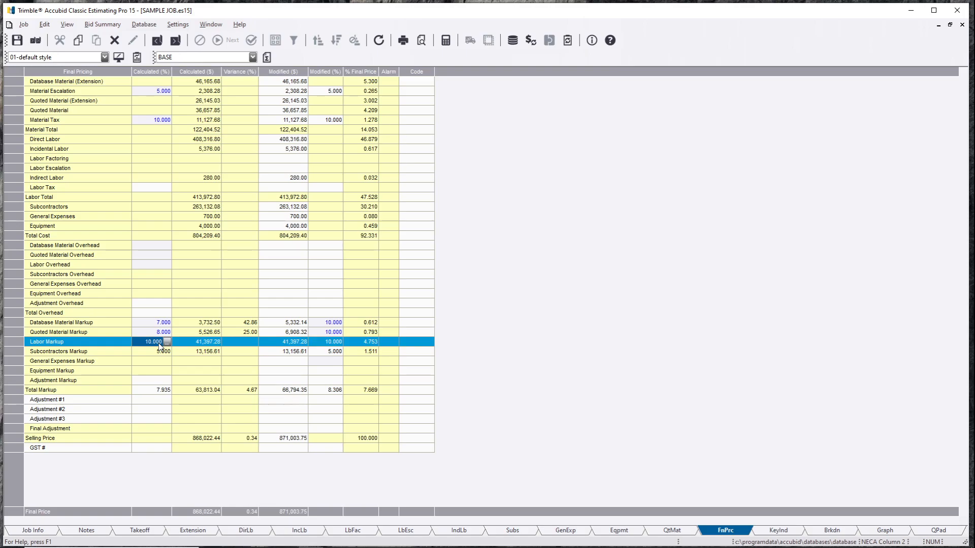
pyautogui.click(159, 354)
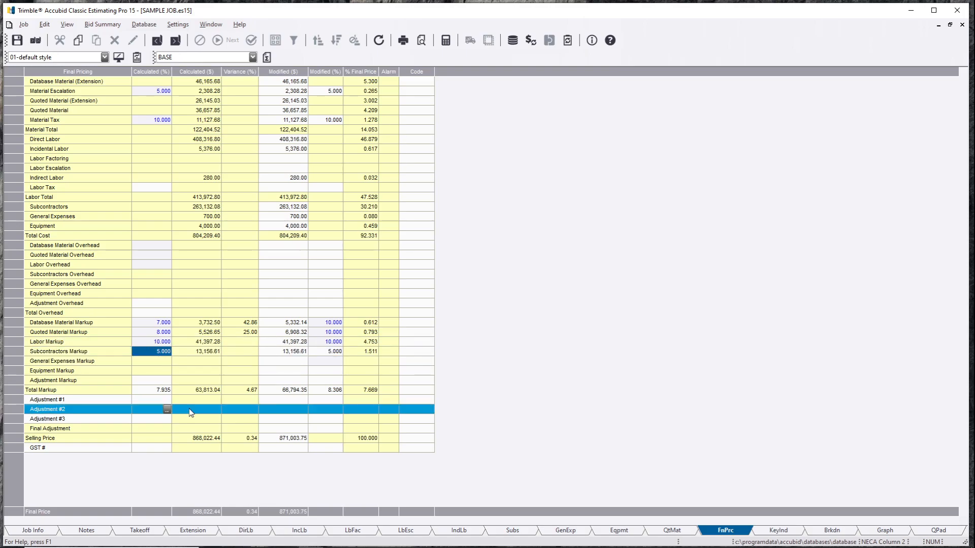
pyautogui.click(160, 371)
pyautogui.click(163, 354)
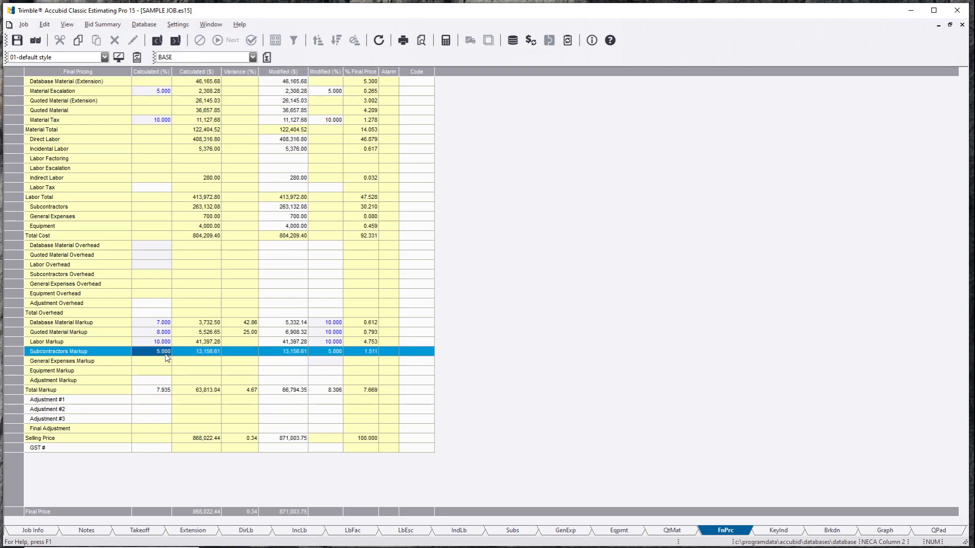
pyautogui.click(162, 362)
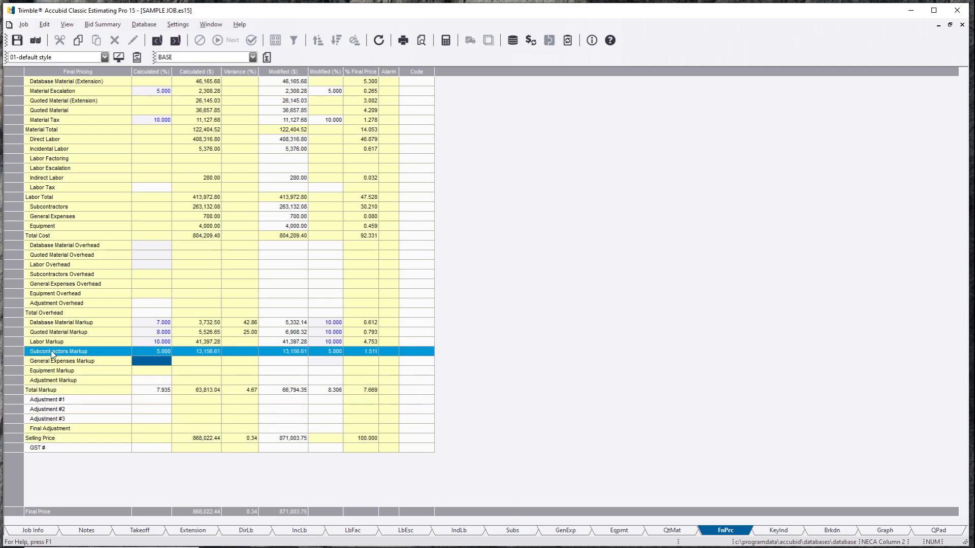
pyautogui.click(18, 351)
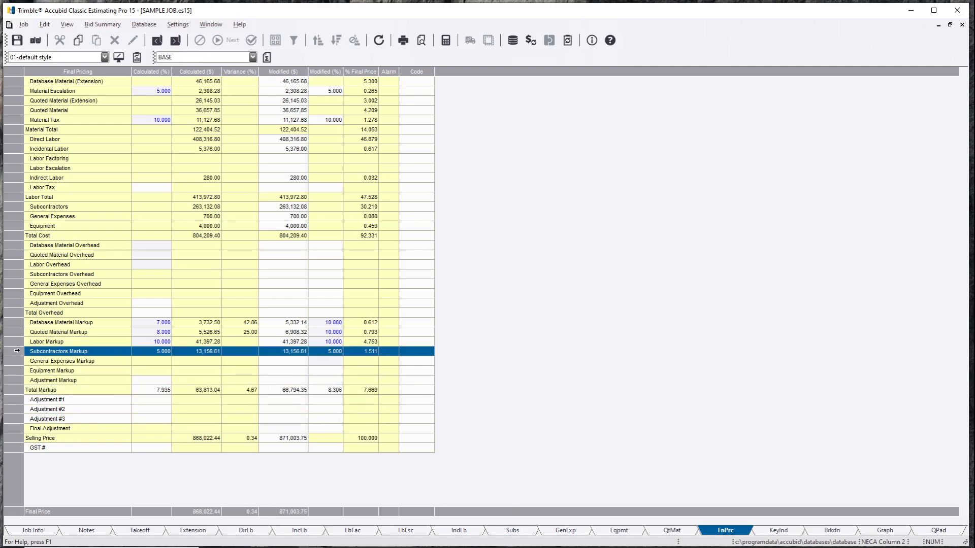
# Step: Check the markup percentages of the individual subcontractors behind the Subcontractors Markup, and return to the final pricing
pyautogui.click(506, 531)
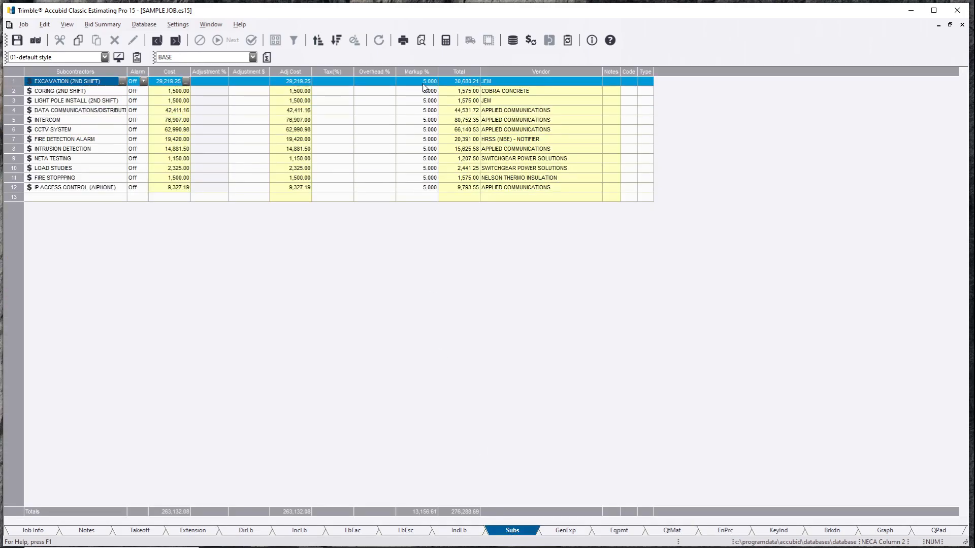
pyautogui.moveTo(422, 84); pyautogui.dragTo(419, 196)
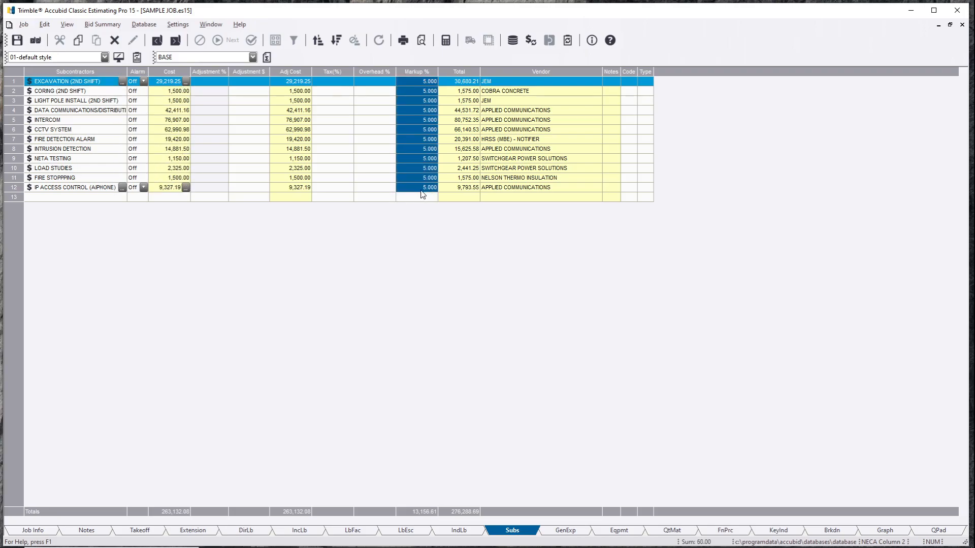
pyautogui.click(422, 201)
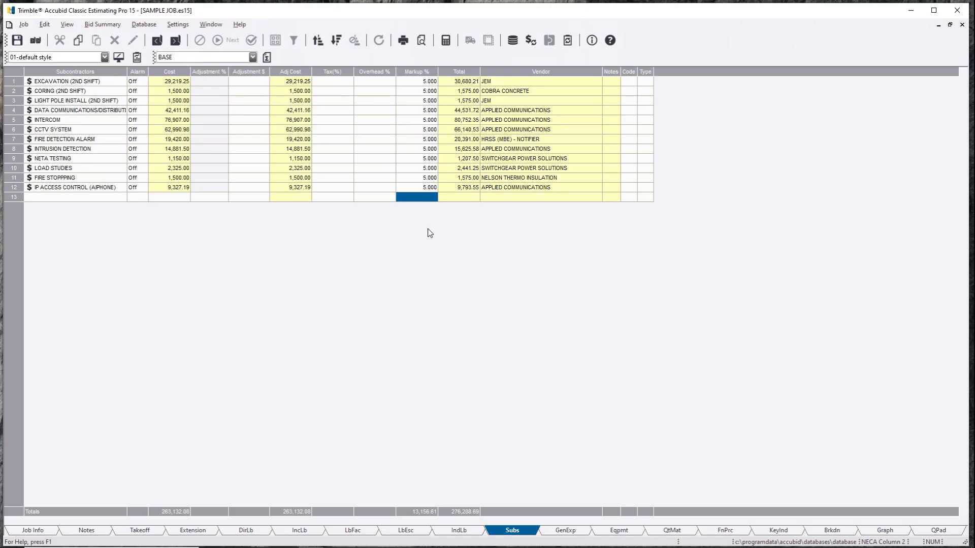
pyautogui.click(725, 530)
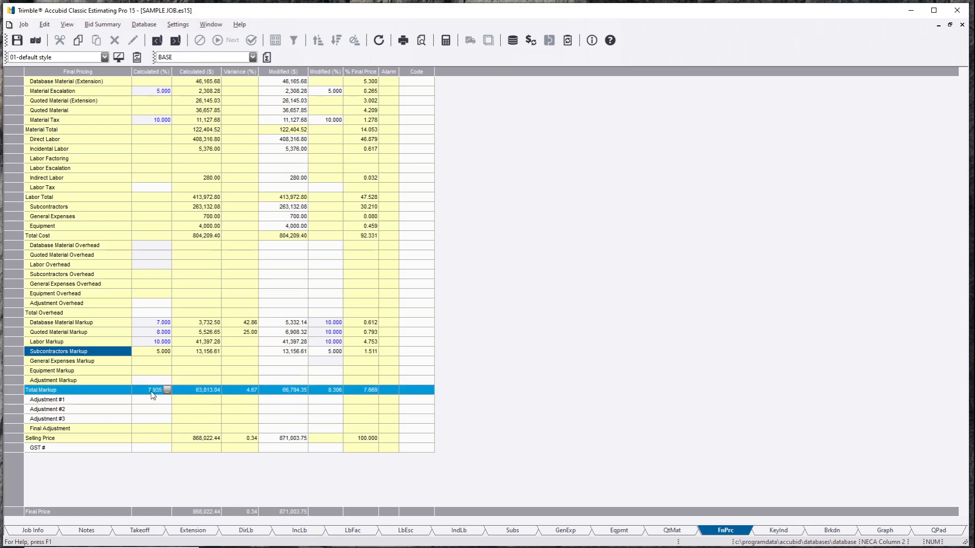
# Step: Compare the individual calculated markup percentages with the percentage and dollar amount of Total Markup
pyautogui.click(154, 363)
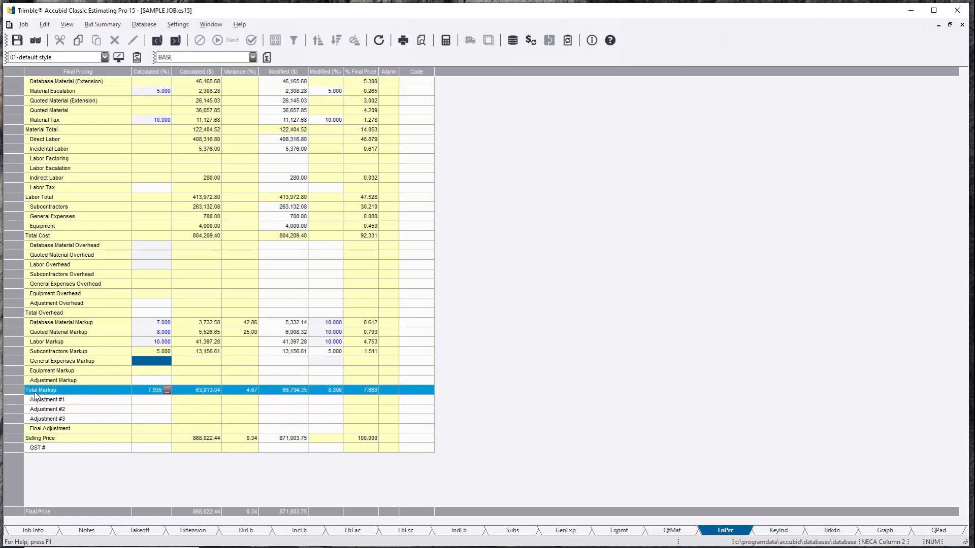
pyautogui.click(19, 390)
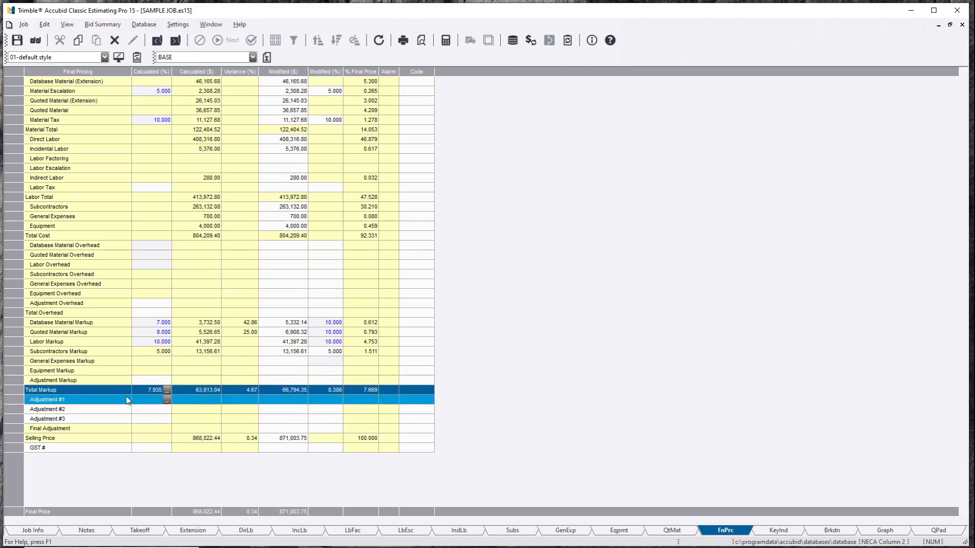
pyautogui.click(204, 409)
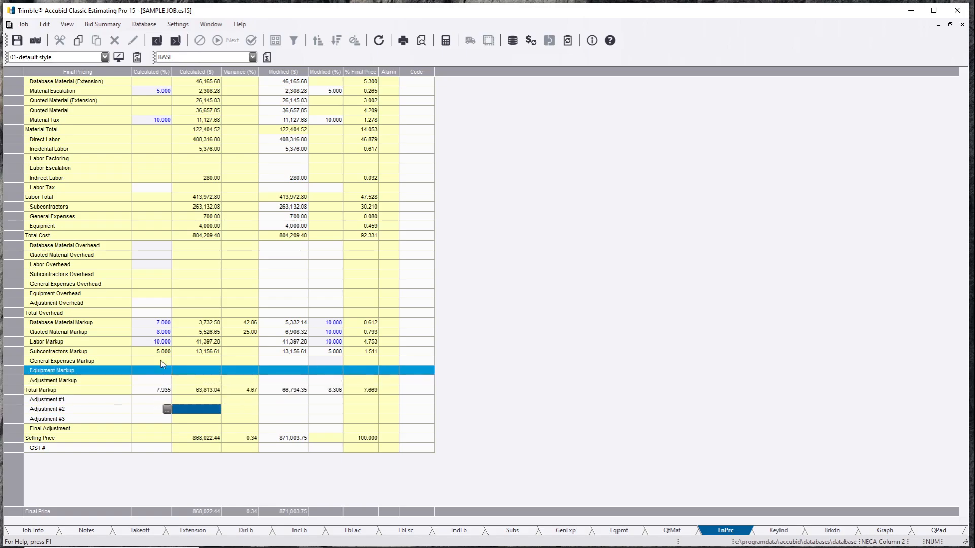
pyautogui.moveTo(163, 323); pyautogui.dragTo(164, 387)
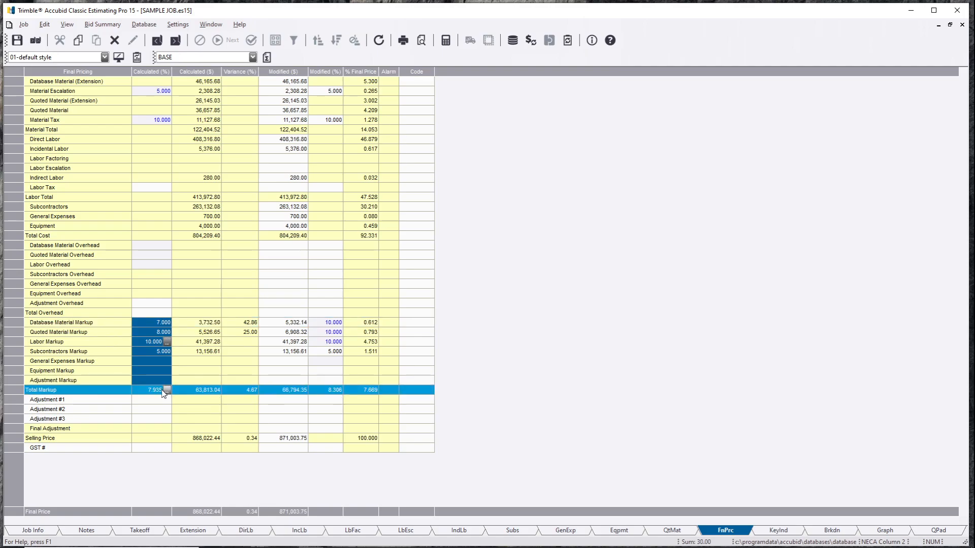
pyautogui.click(154, 392)
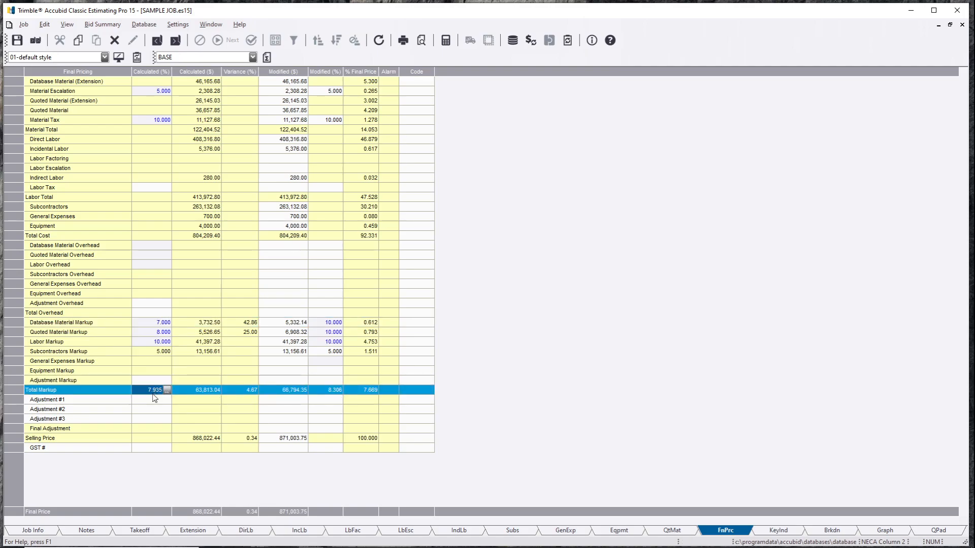
pyautogui.click(155, 401)
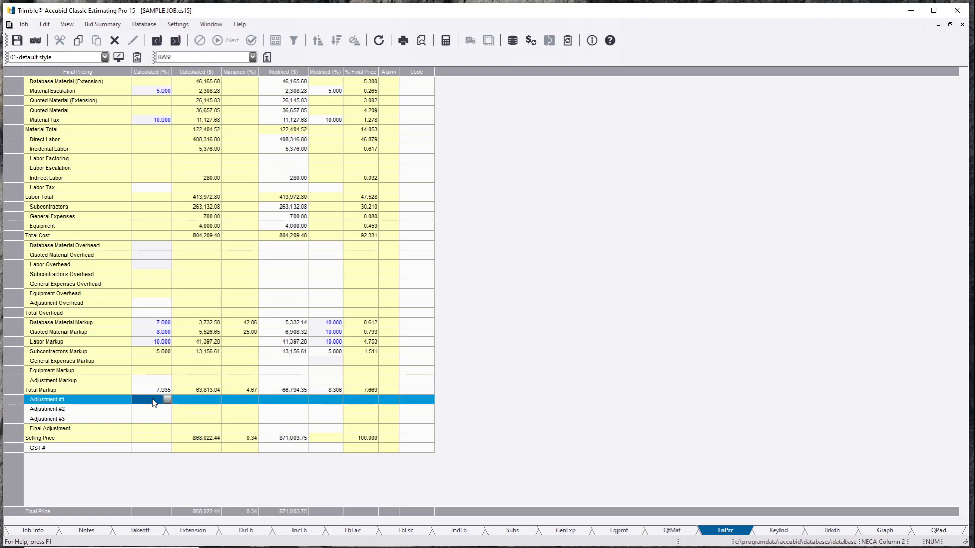
pyautogui.click(206, 411)
pyautogui.click(208, 393)
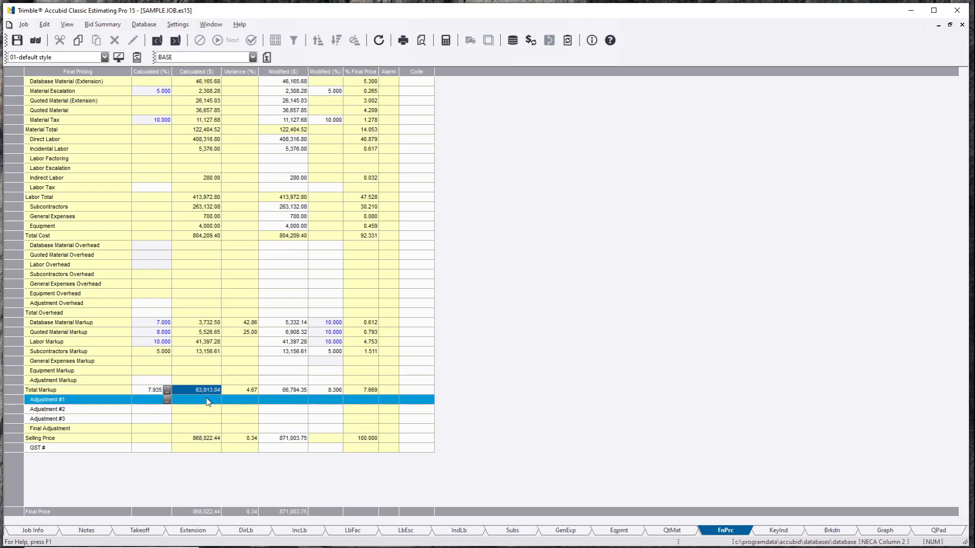
pyautogui.click(205, 410)
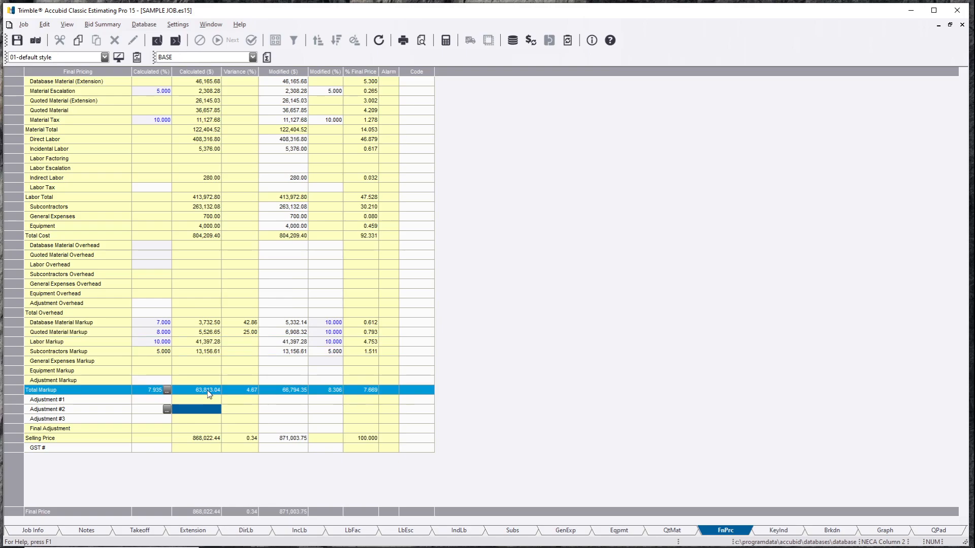
# Step: Set the calculated percentages of Database Material Markup and Quoted Material Markup both to 10
pyautogui.click(168, 324)
pyautogui.write('10')
pyautogui.press('Return')
pyautogui.write('10')
pyautogui.press('Return')
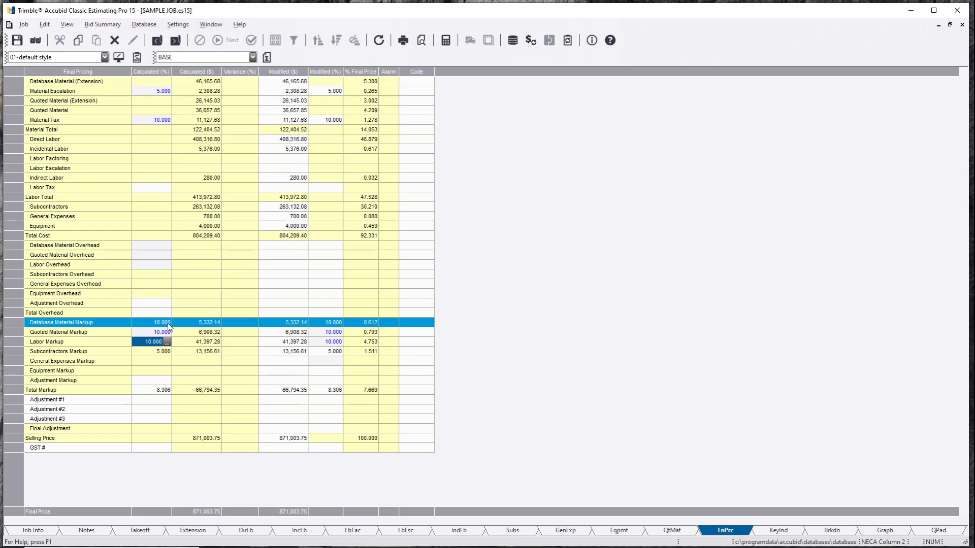
# Step: Set the calculated percentage of Database Material Markup to 7
pyautogui.click(168, 325)
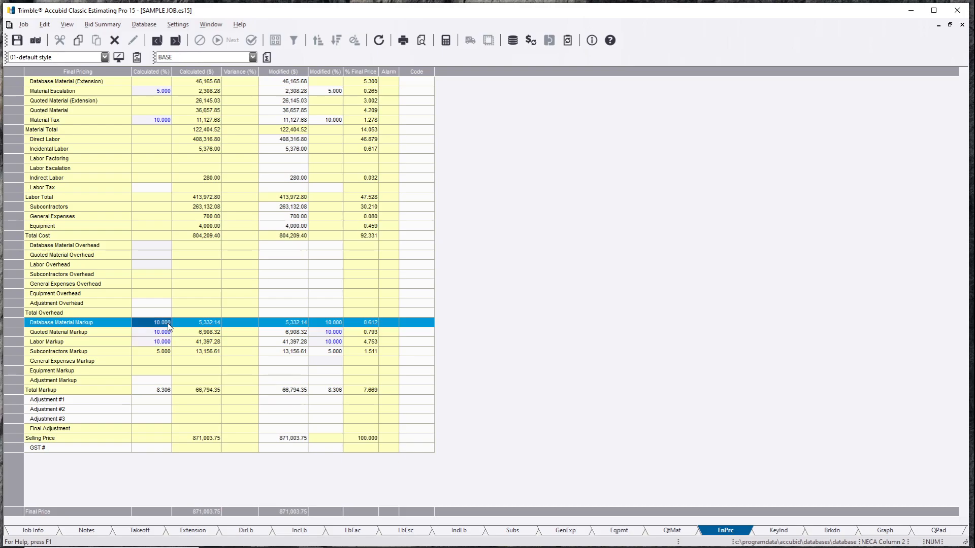
pyautogui.write('7')
pyautogui.press('Return')
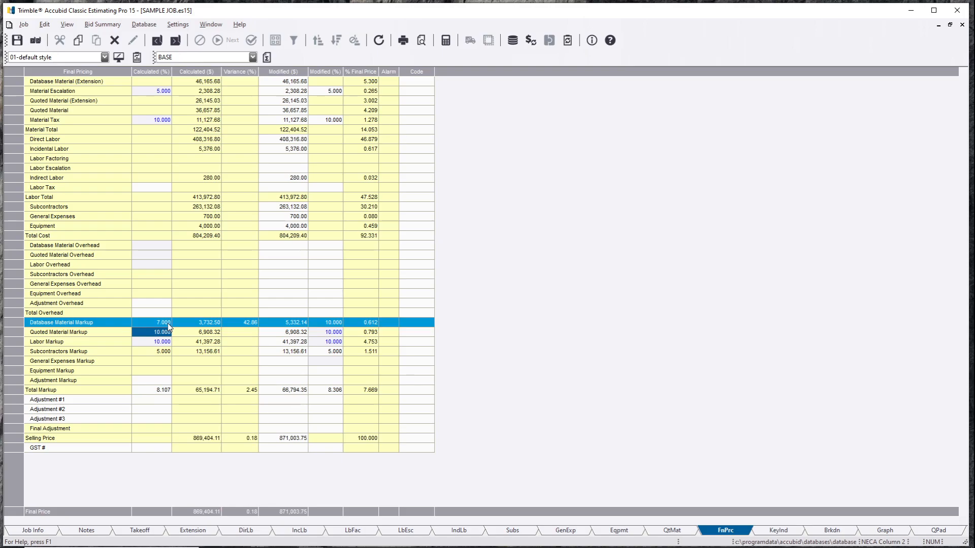
# Step: Set the calculated percentage of Database Material Markup to 8 and of Quoted Material Markup to 7, and check the calculated Total Markup amount
pyautogui.click(168, 325)
pyautogui.write('8')
pyautogui.press('Return')
pyautogui.write('7')
pyautogui.press('Return')
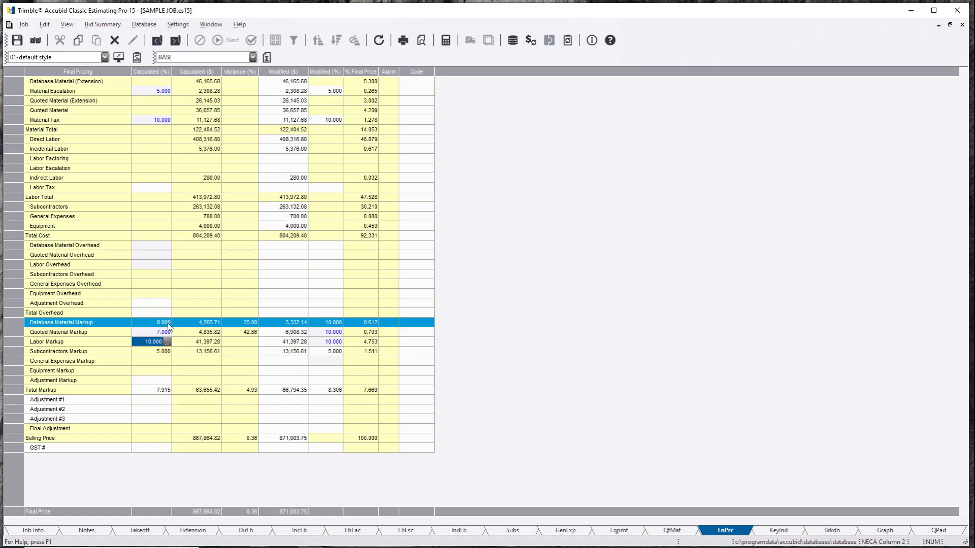
pyautogui.click(209, 393)
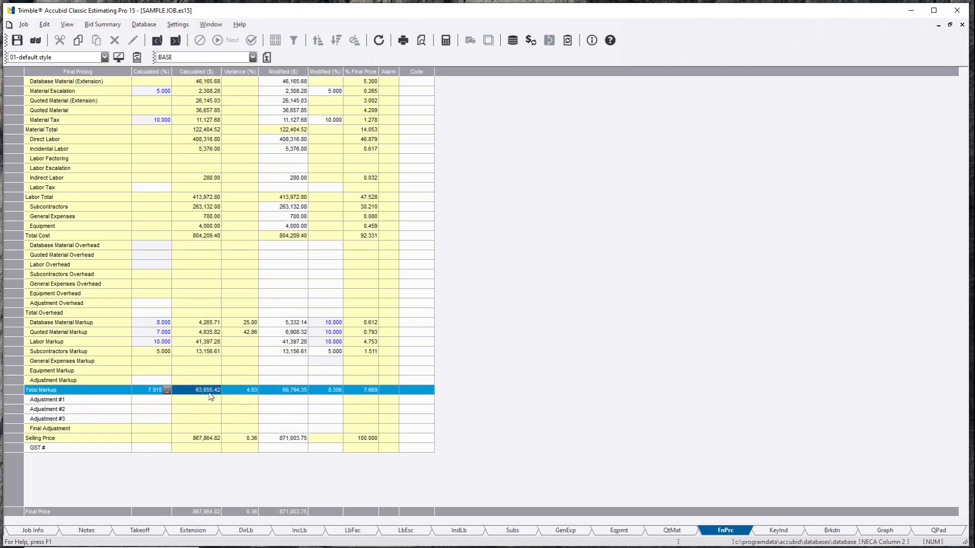
# Step: Review the Adjustment #1 to #3 rows, including the editable name of Adjustment #1, and the Final Adjustment row
pyautogui.moveTo(19, 400); pyautogui.dragTo(19, 421)
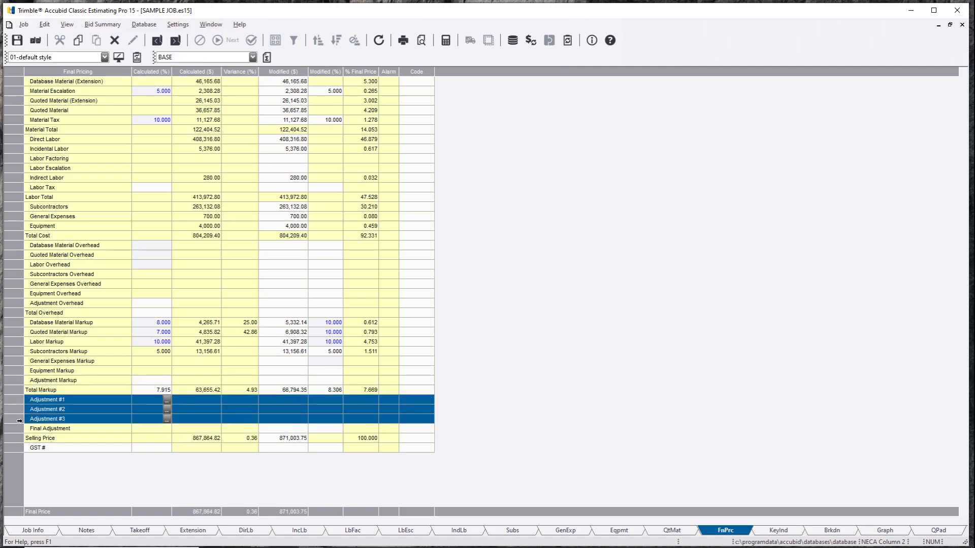
pyautogui.click(82, 403)
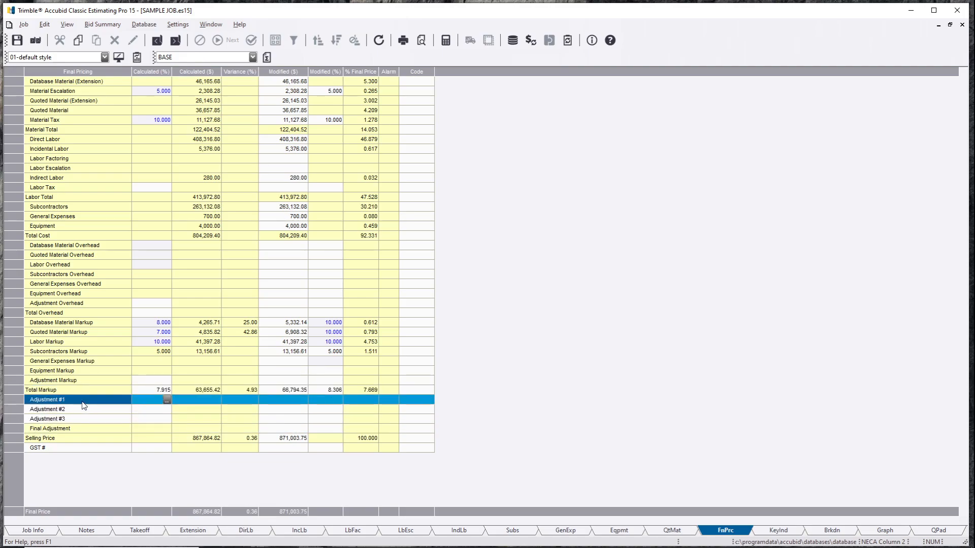
pyautogui.click(83, 400)
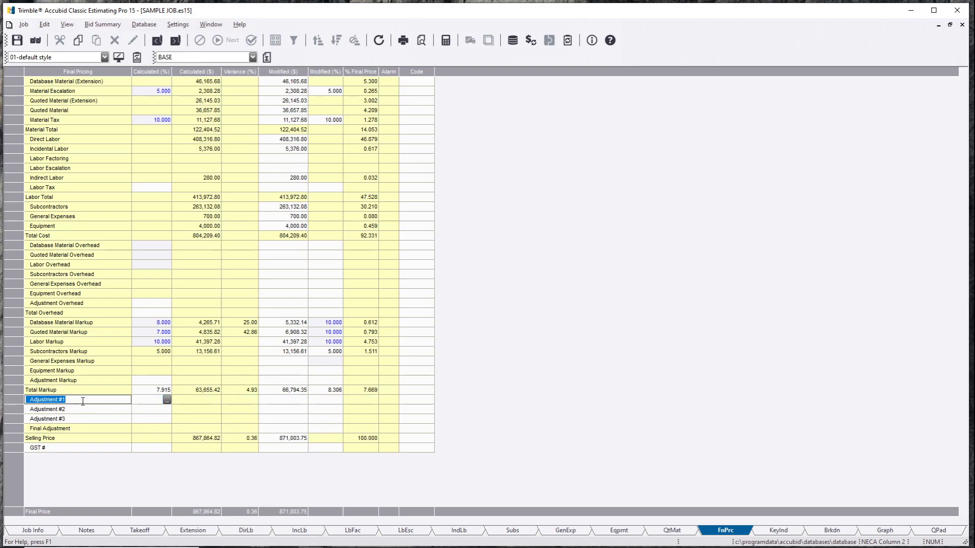
pyautogui.click(146, 403)
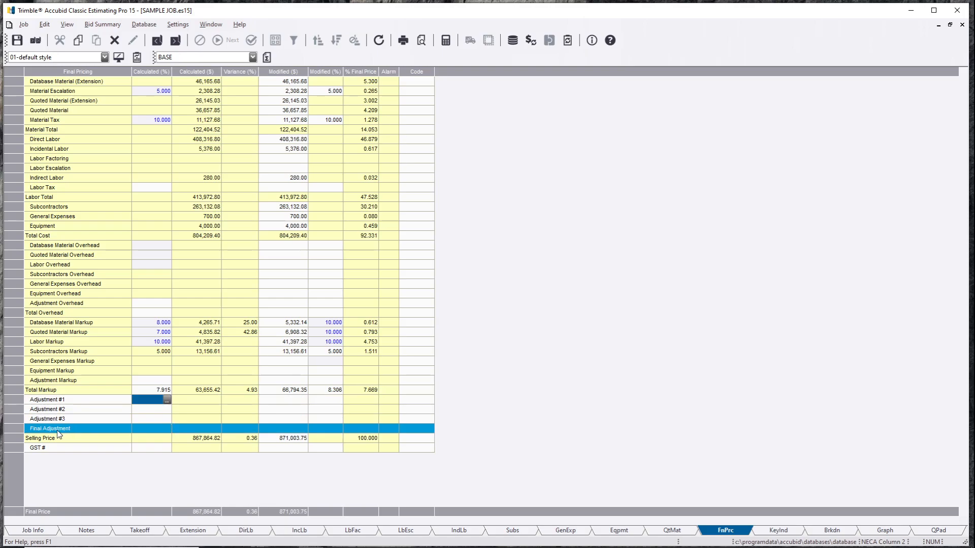
pyautogui.moveTo(20, 420); pyautogui.dragTo(24, 401)
pyautogui.click(21, 426)
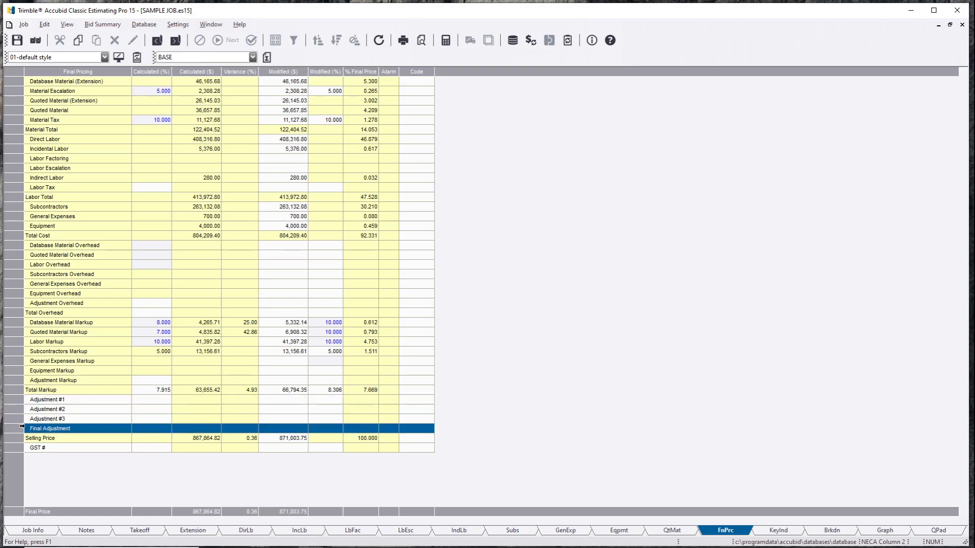
# Step: Examine the Selling Price row and its calculated dollar amount
pyautogui.click(108, 446)
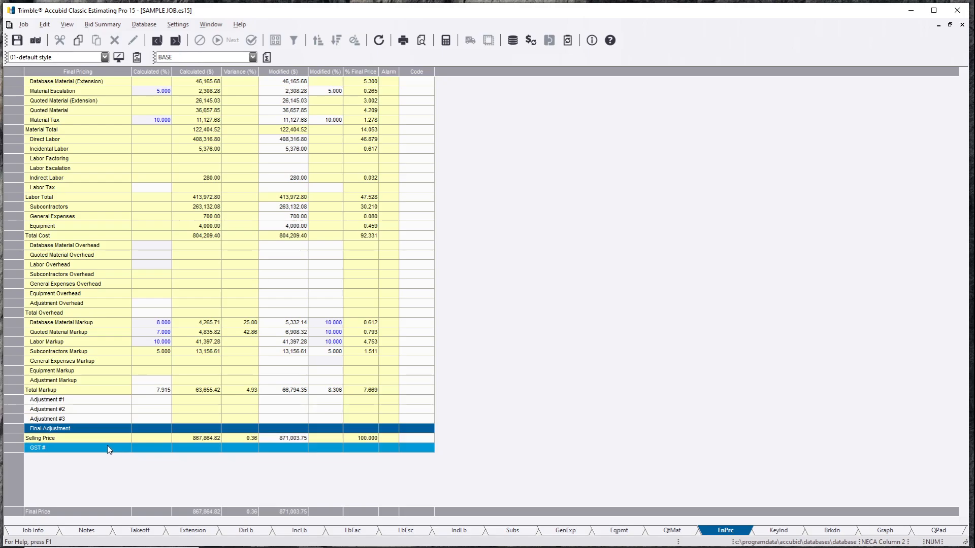
pyautogui.click(153, 438)
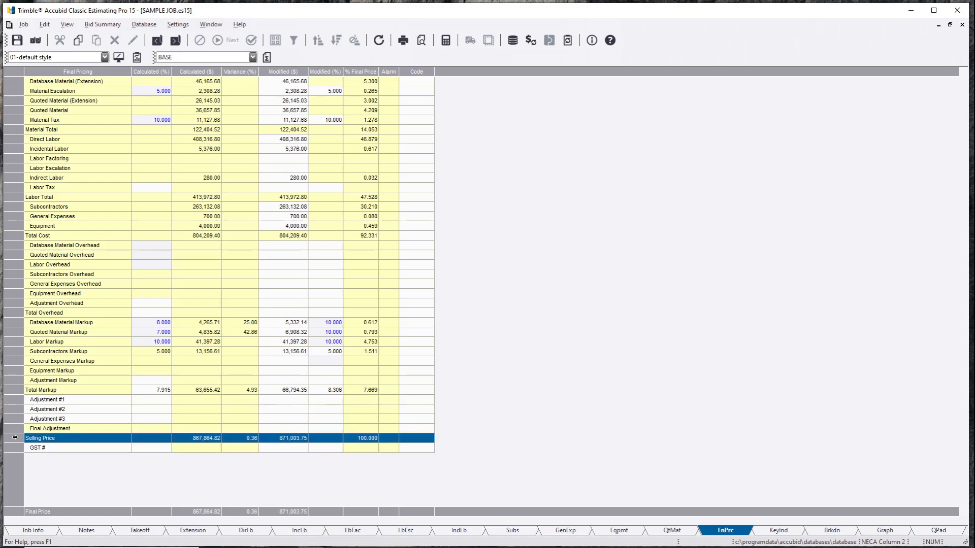
pyautogui.click(199, 447)
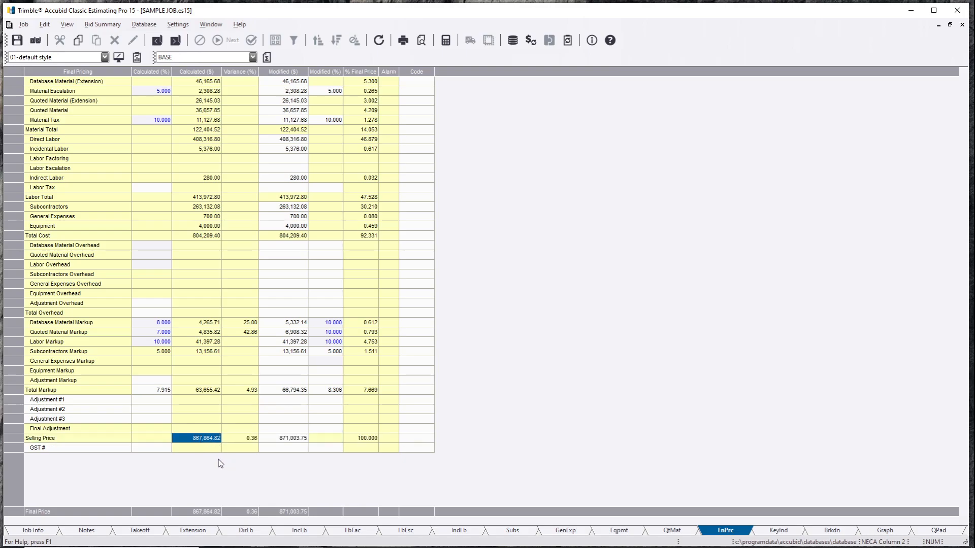
# Step: Review the Selling Price row and compare the calculated, variance, modified and % Final Price columns of the final pricing
pyautogui.click(207, 448)
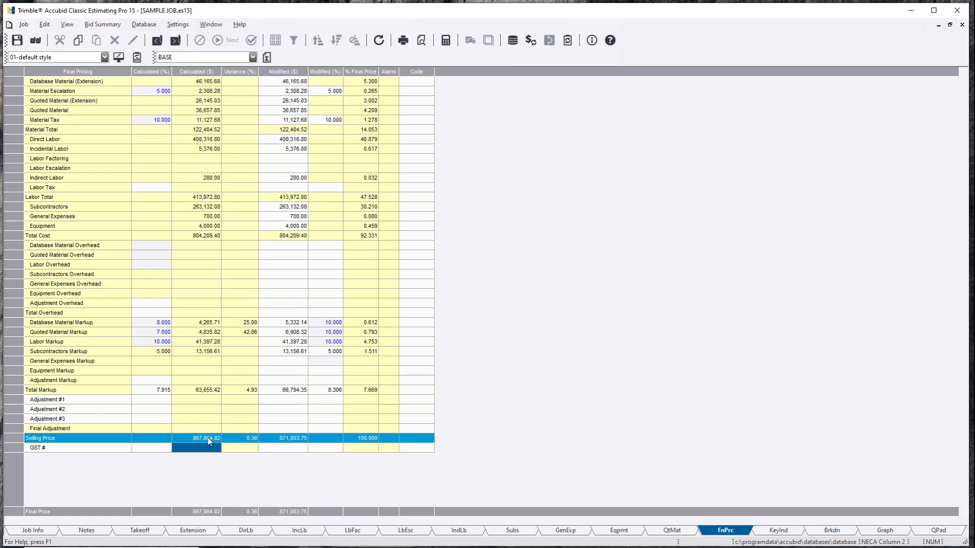
pyautogui.click(194, 401)
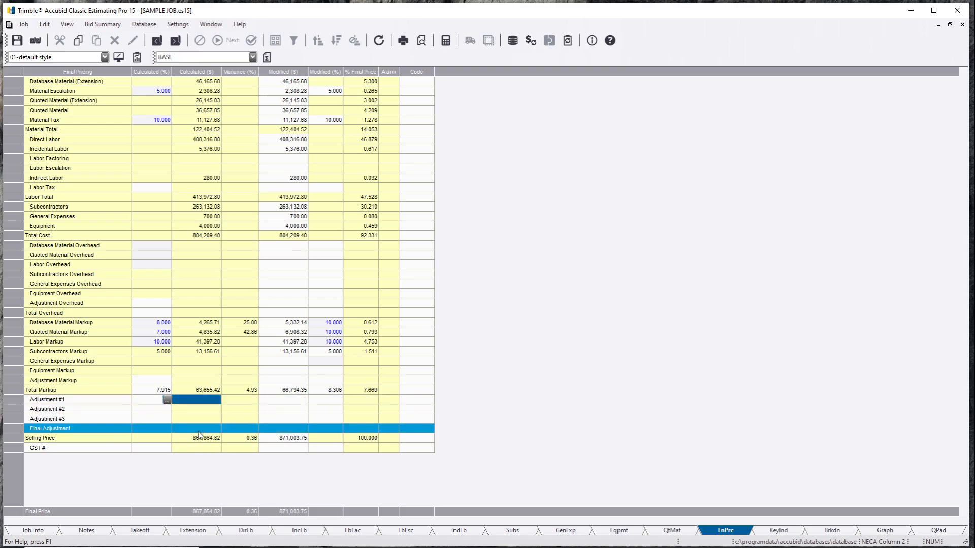
pyautogui.click(210, 66)
pyautogui.moveTo(210, 66); pyautogui.dragTo(64, 69)
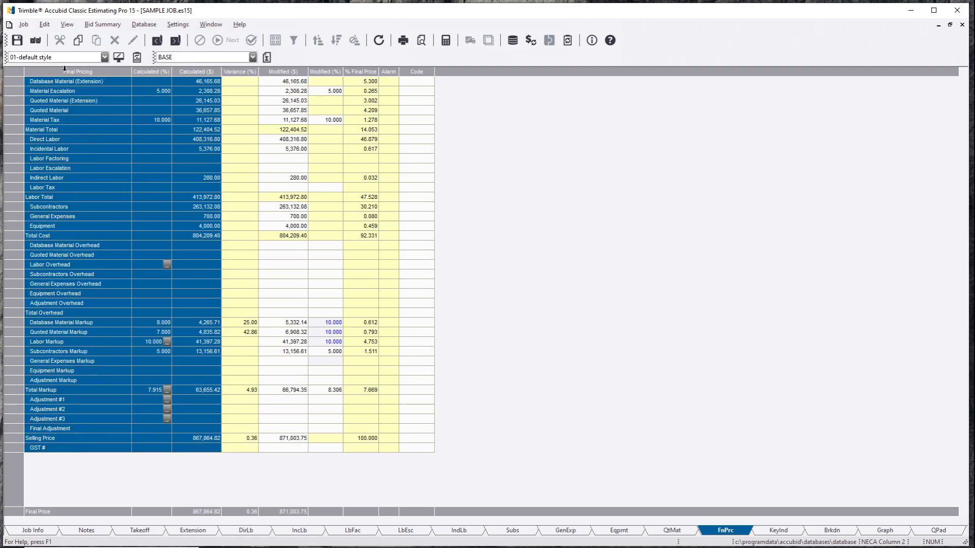
pyautogui.click(241, 69)
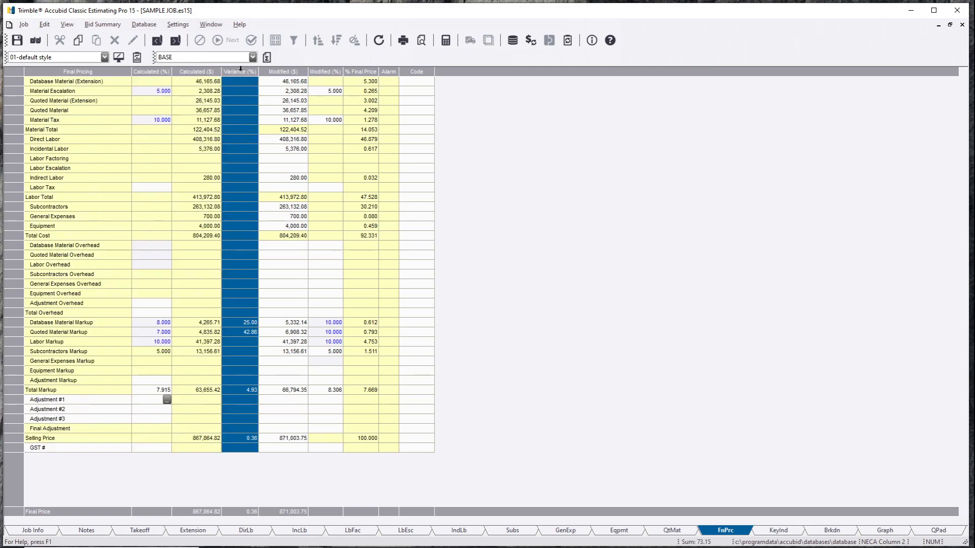
pyautogui.click(291, 70)
pyautogui.moveTo(303, 71); pyautogui.dragTo(361, 70)
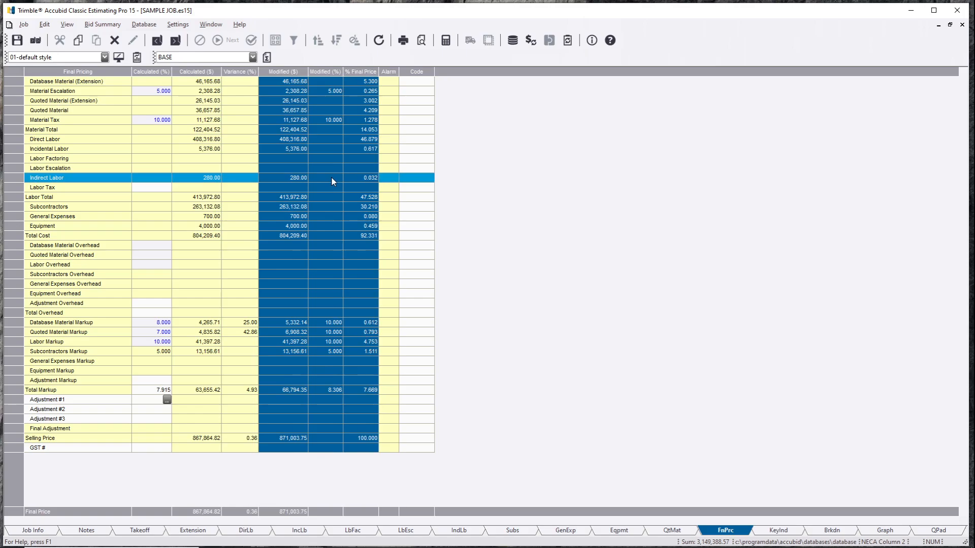
pyautogui.click(322, 228)
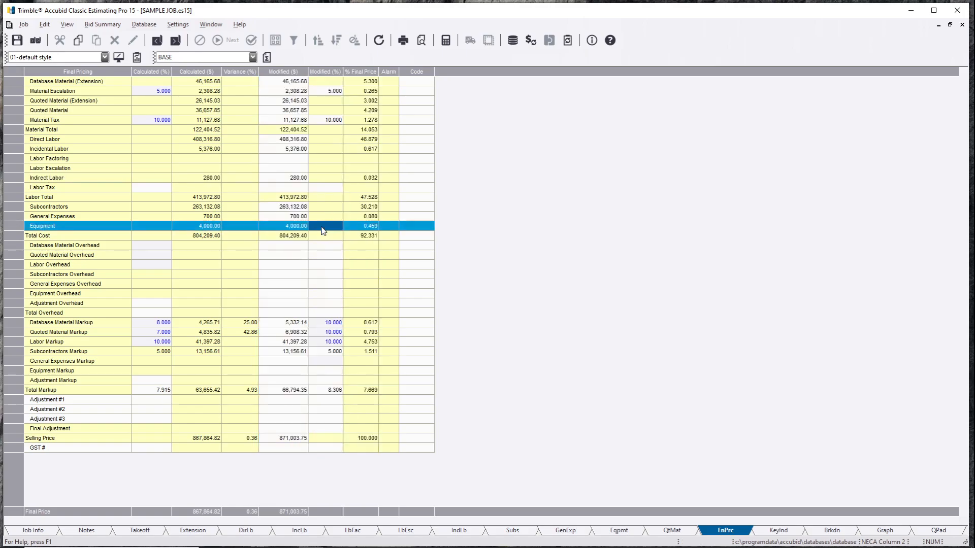
# Step: Set the calculated percentages of Database Material Markup and Quoted Material Markup to 10
pyautogui.click(160, 324)
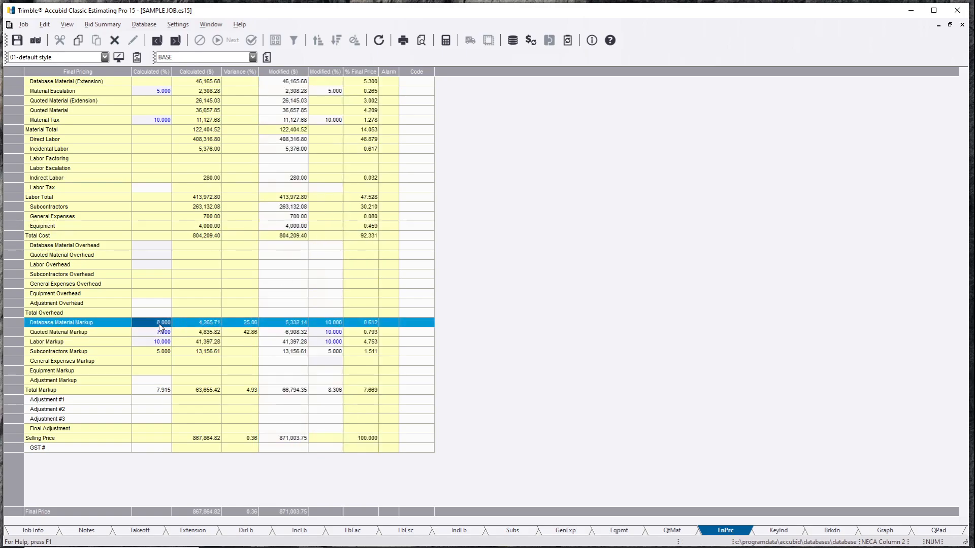
pyautogui.write('10')
pyautogui.press('Return')
pyautogui.write('1')
pyautogui.press('Return')
pyautogui.click(158, 332)
pyautogui.write('10')
pyautogui.press('Return')
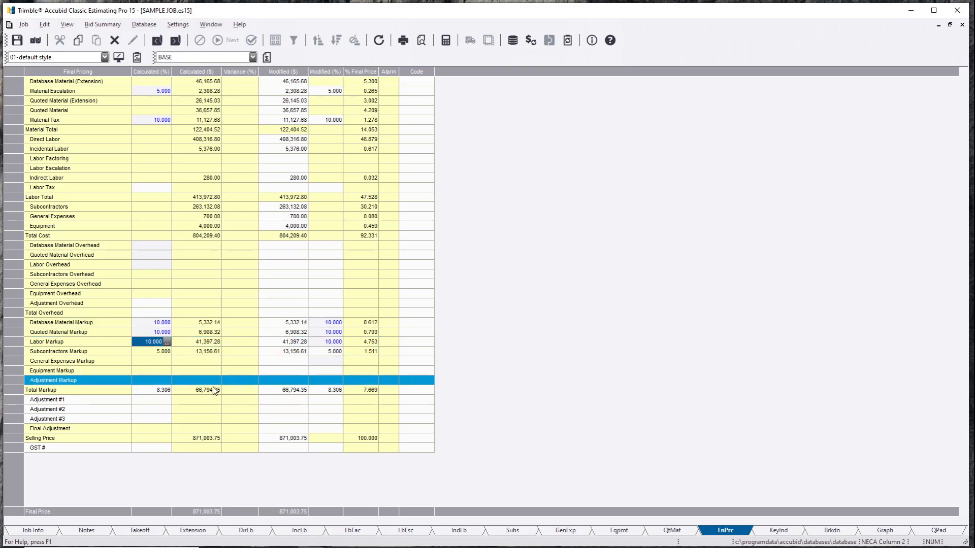
pyautogui.click(209, 370)
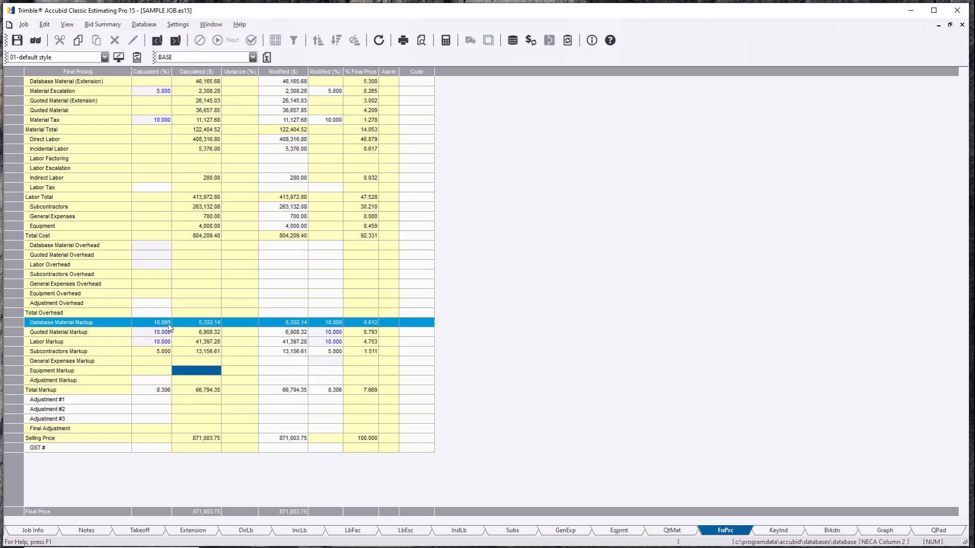
# Step: Examine the database material, quoted material and labor markup rows, the modified columns and the modified Total Markup amount
pyautogui.moveTo(19, 324); pyautogui.dragTo(16, 343)
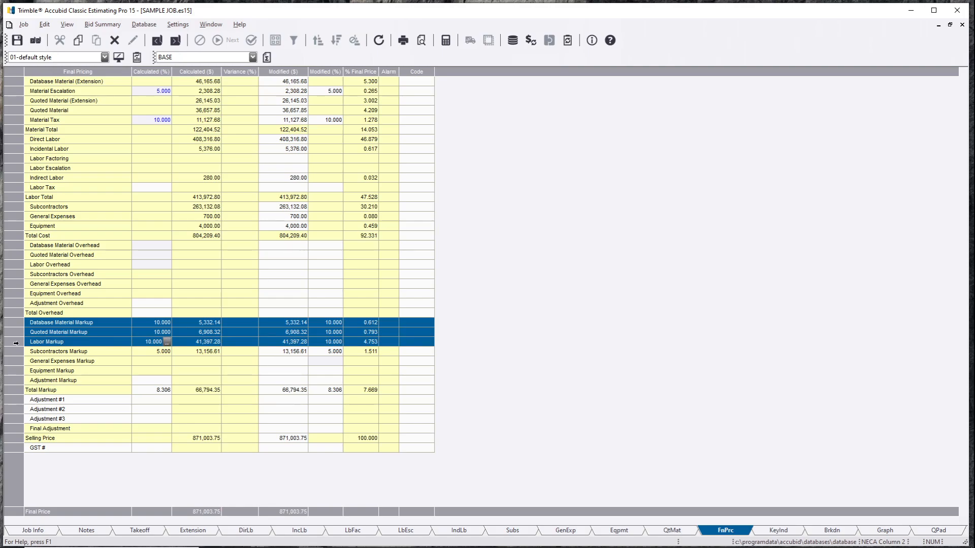
pyautogui.click(297, 371)
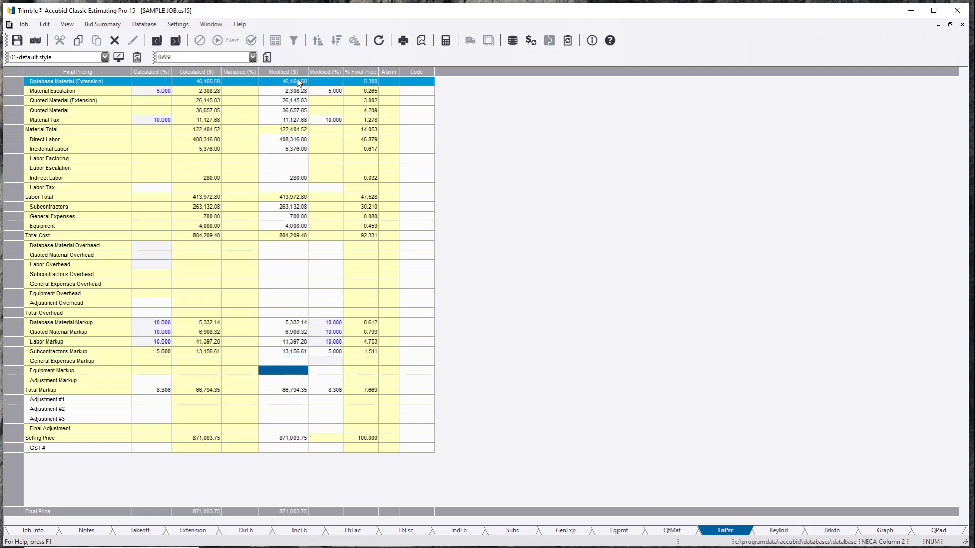
pyautogui.moveTo(287, 71); pyautogui.dragTo(365, 80)
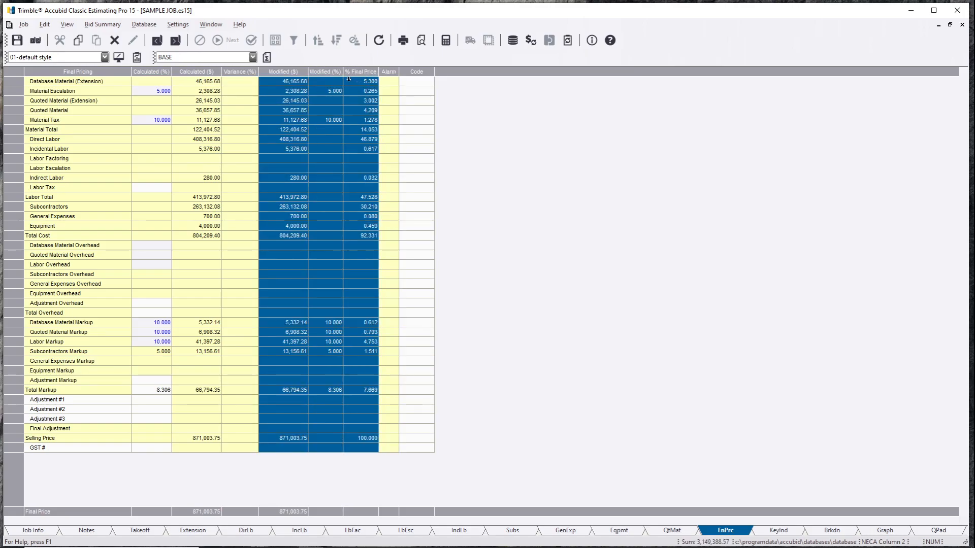
pyautogui.click(325, 375)
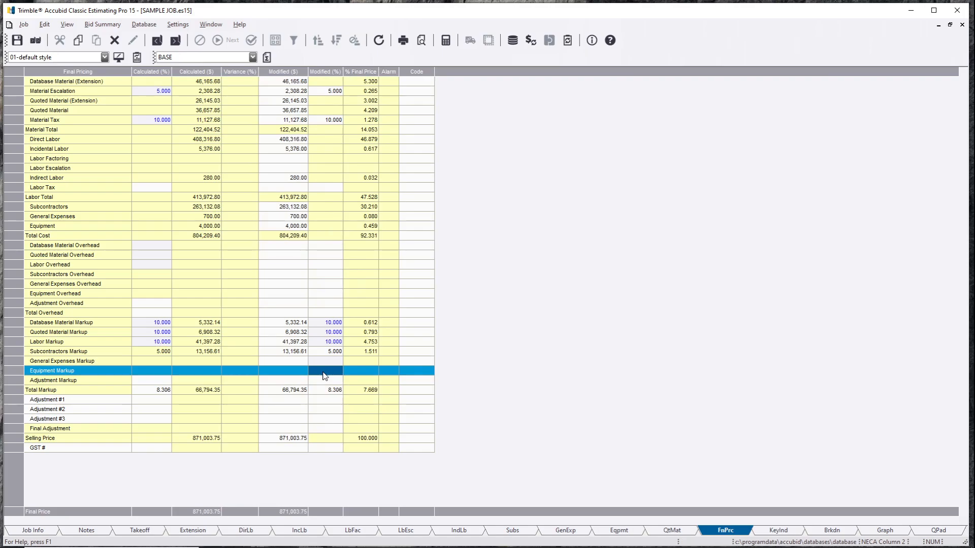
pyautogui.click(296, 394)
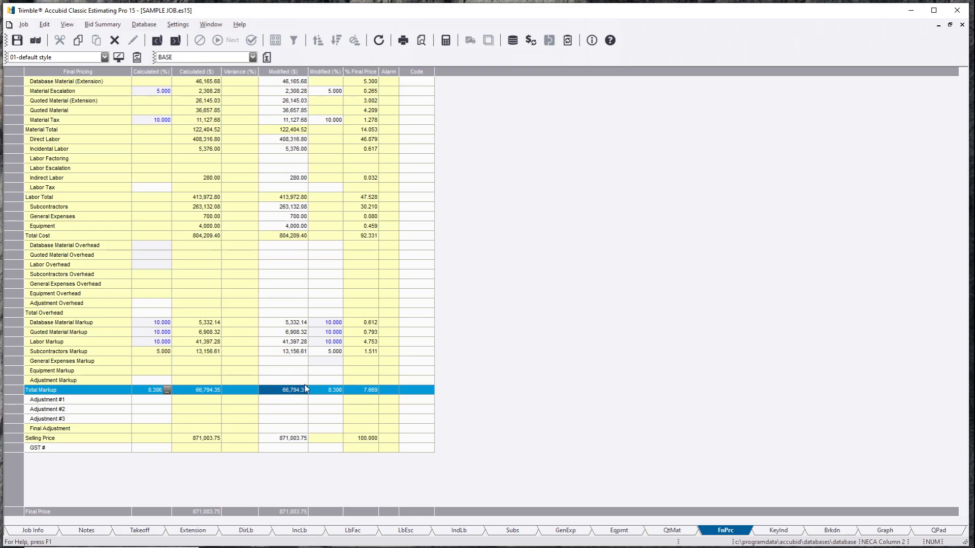
# Step: Set the modified percentages of Database Material Markup and Quoted Material Markup to 5 and of Labor Markup to 7
pyautogui.click(324, 324)
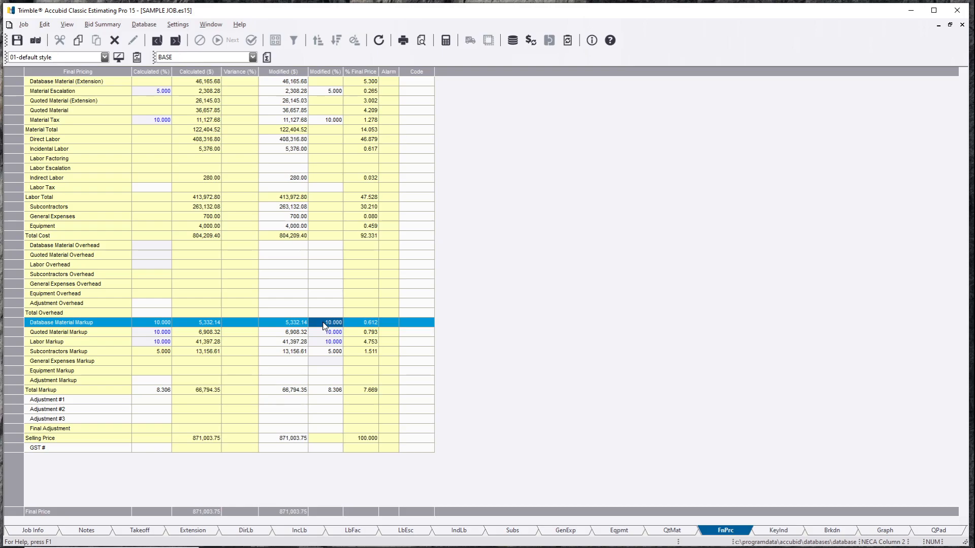
pyautogui.write('5')
pyautogui.press('Return')
pyautogui.write('5')
pyautogui.press('Return')
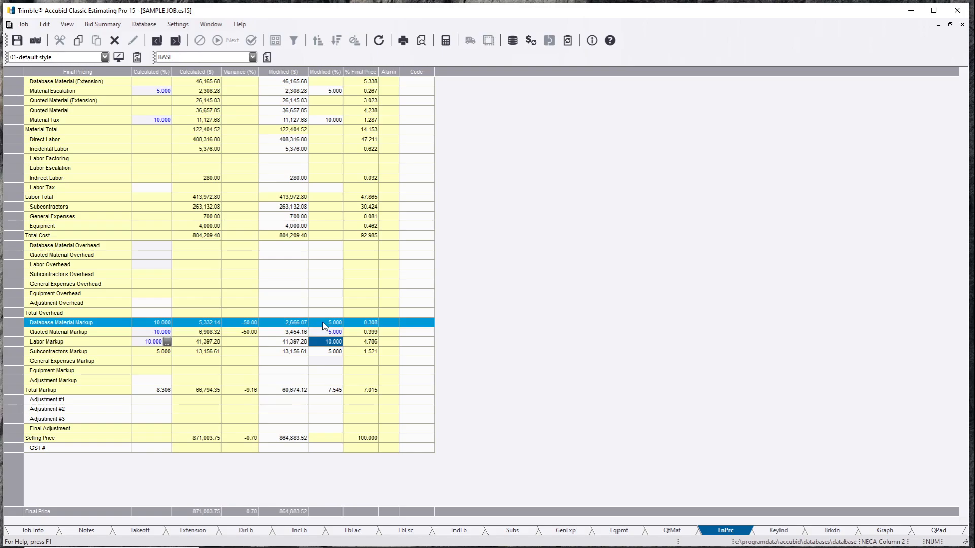
pyautogui.write('7')
pyautogui.press('Return')
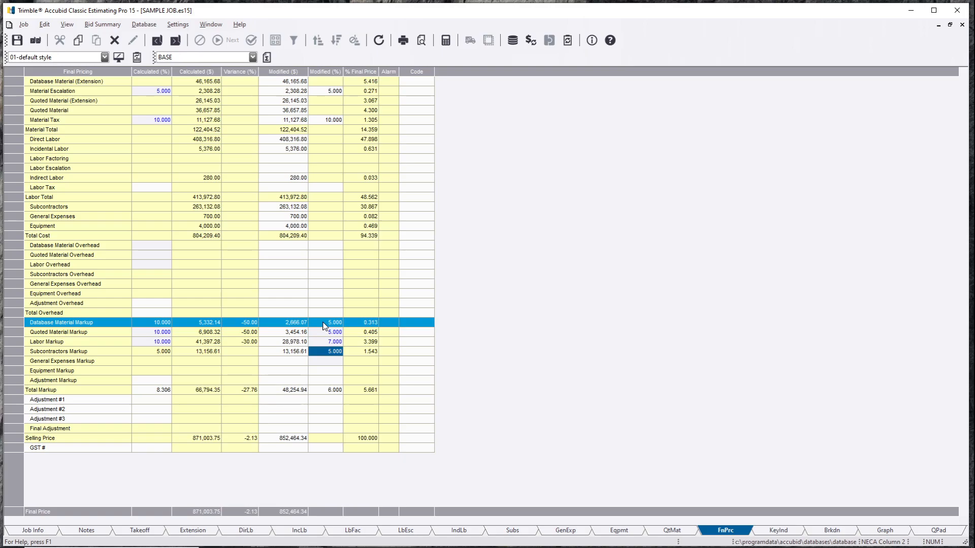
# Step: Examine the Variance (%) column and compare the calculated and modified Total Markup amounts
pyautogui.click(239, 72)
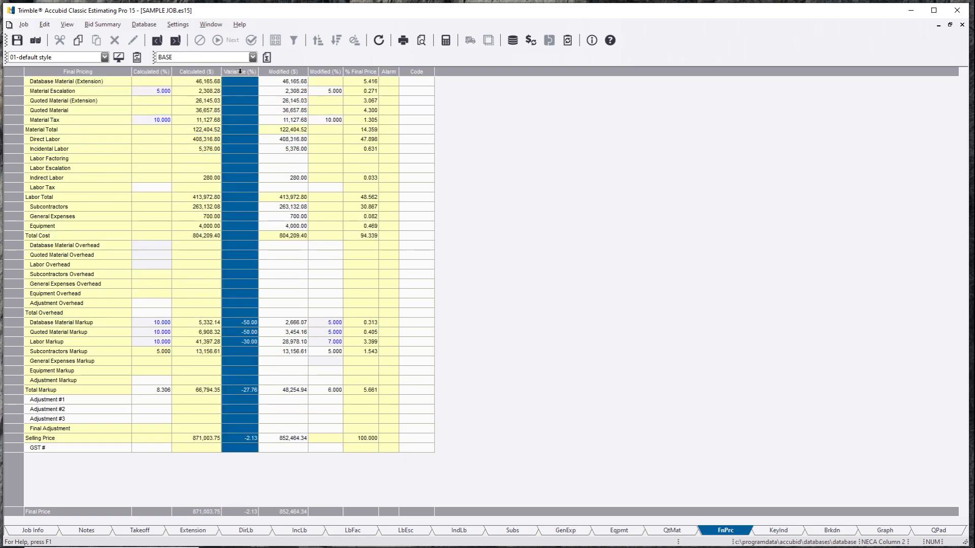
pyautogui.click(252, 392)
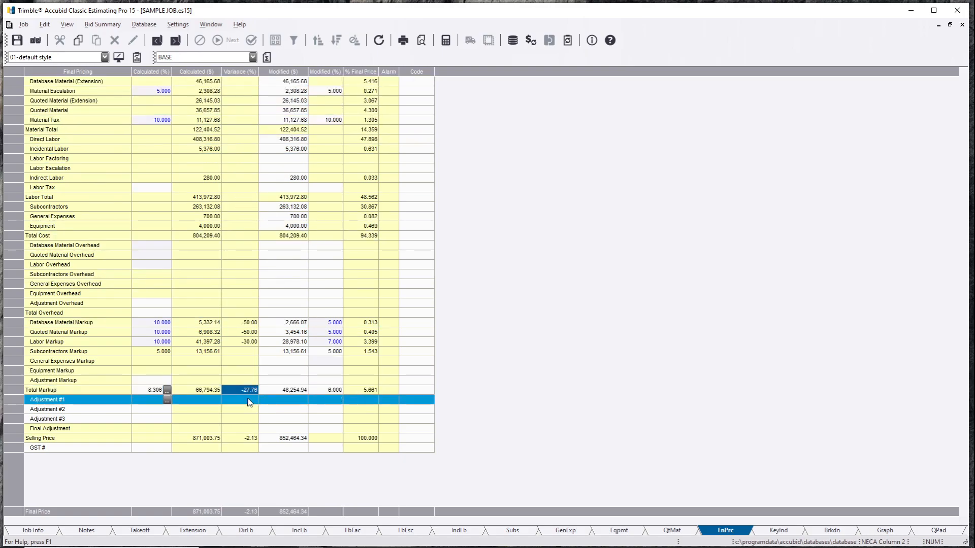
pyautogui.click(242, 412)
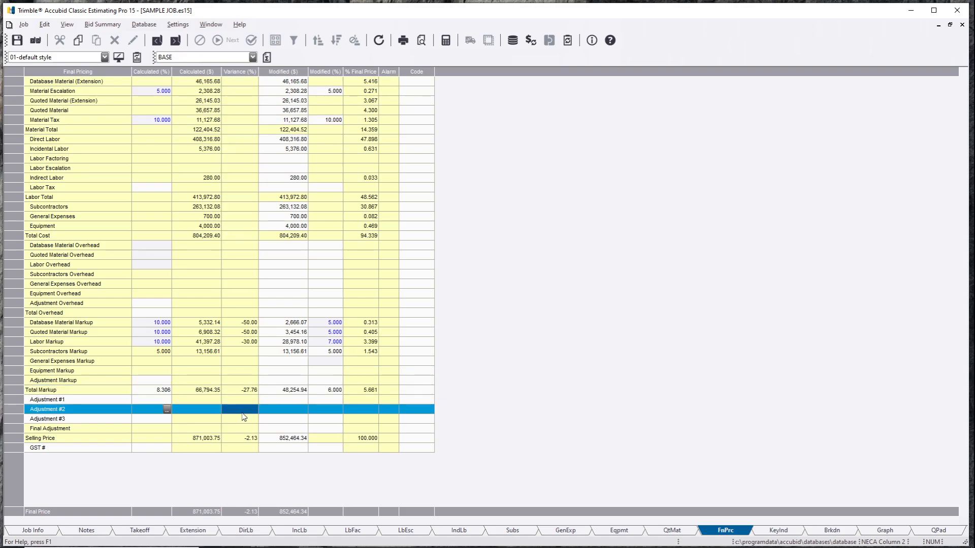
pyautogui.click(292, 392)
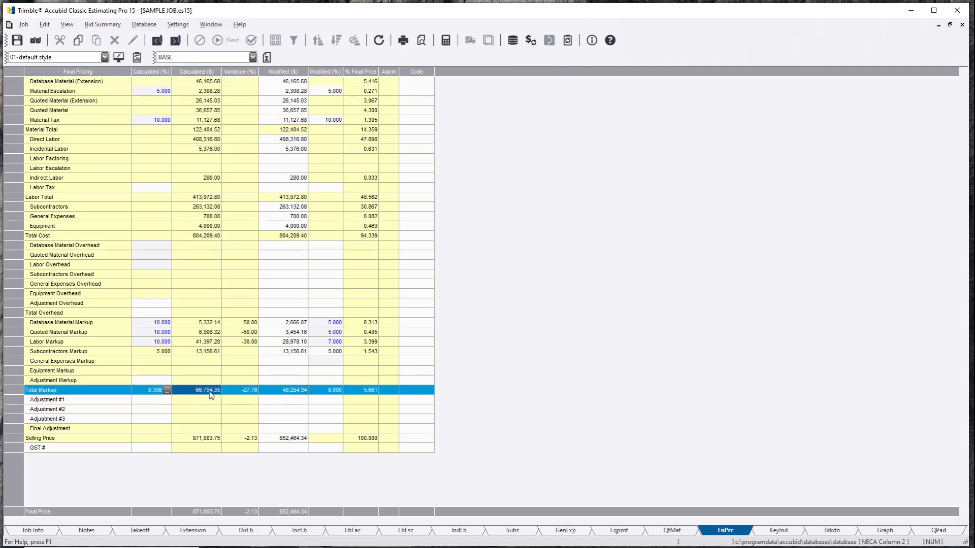
pyautogui.click(280, 409)
pyautogui.click(292, 391)
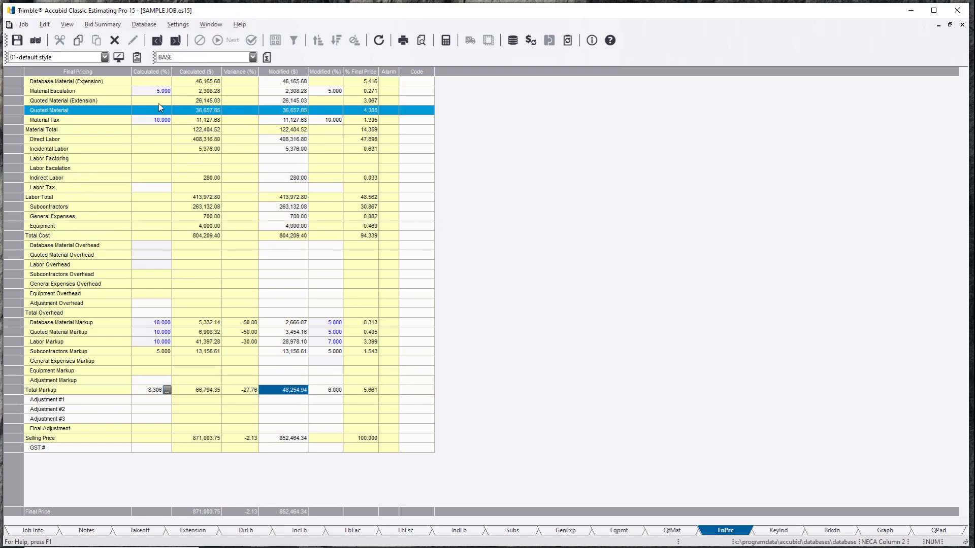
pyautogui.moveTo(151, 71); pyautogui.dragTo(193, 67)
pyautogui.click(325, 255)
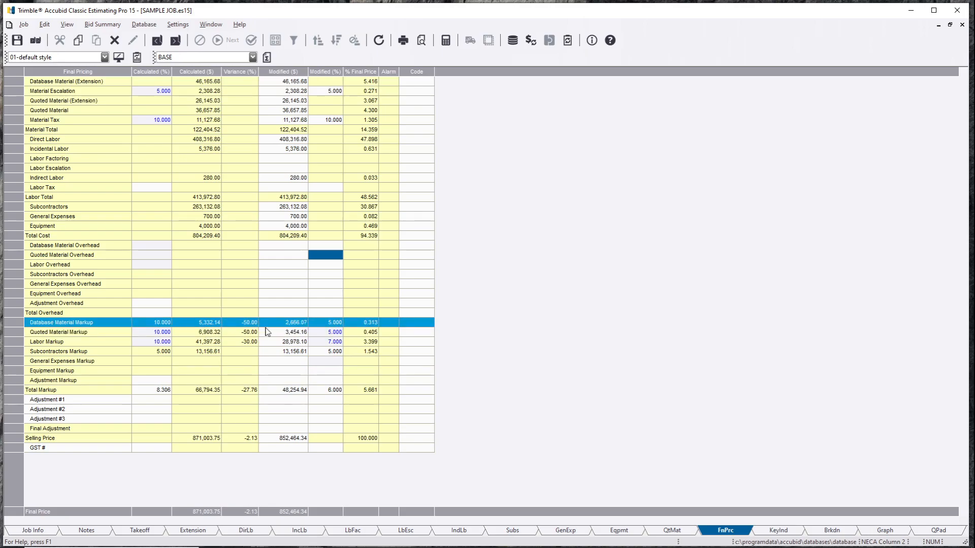
# Step: Set the modified percentages of Database Material Markup, Quoted Material Markup and Labor Markup to 10
pyautogui.click(337, 324)
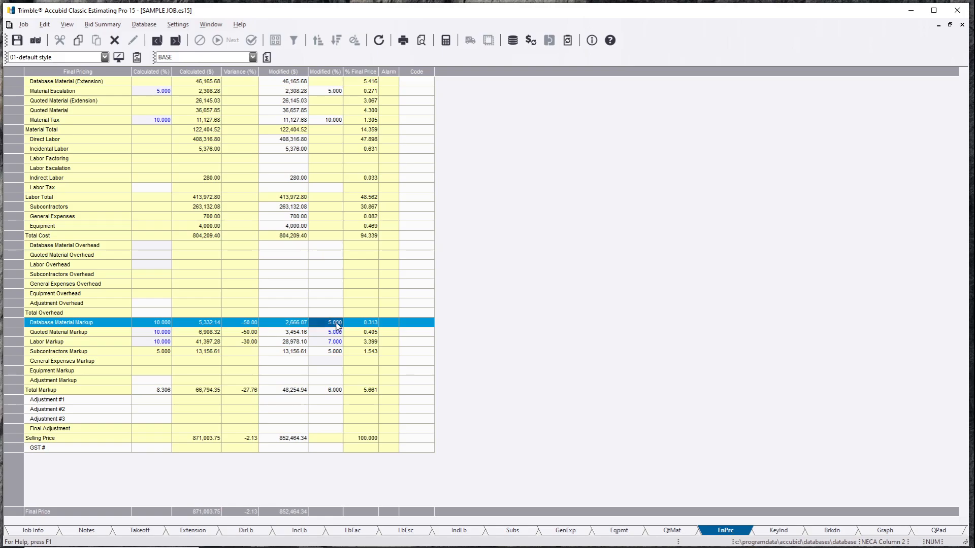
pyautogui.write('10')
pyautogui.press('Return')
pyautogui.write('10')
pyautogui.press('Return')
pyautogui.write('10')
pyautogui.press('Return')
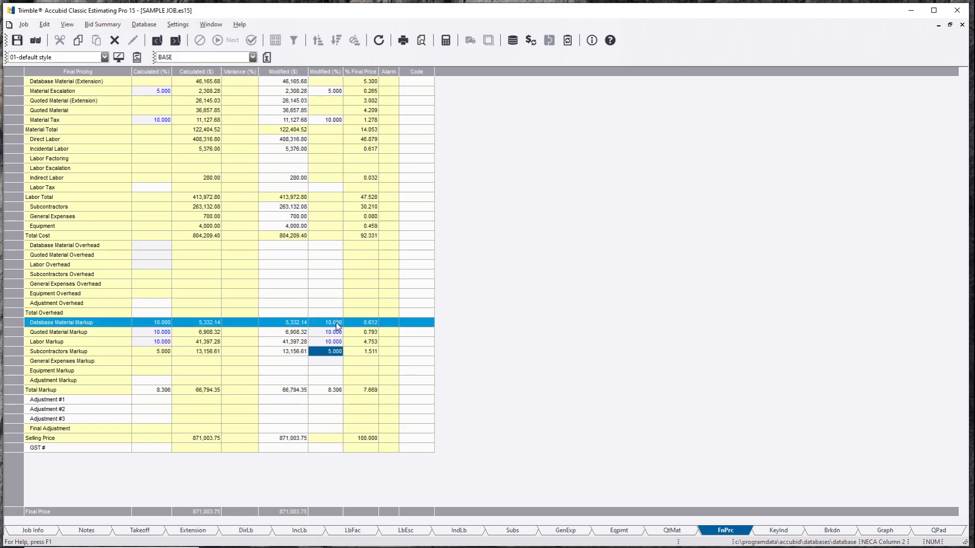
# Step: Trace the calculated Database Material (Extension) amount to its source items, and examine the editable cells of the Modified ($) column in the final pricing
pyautogui.doubleClick(207, 81)
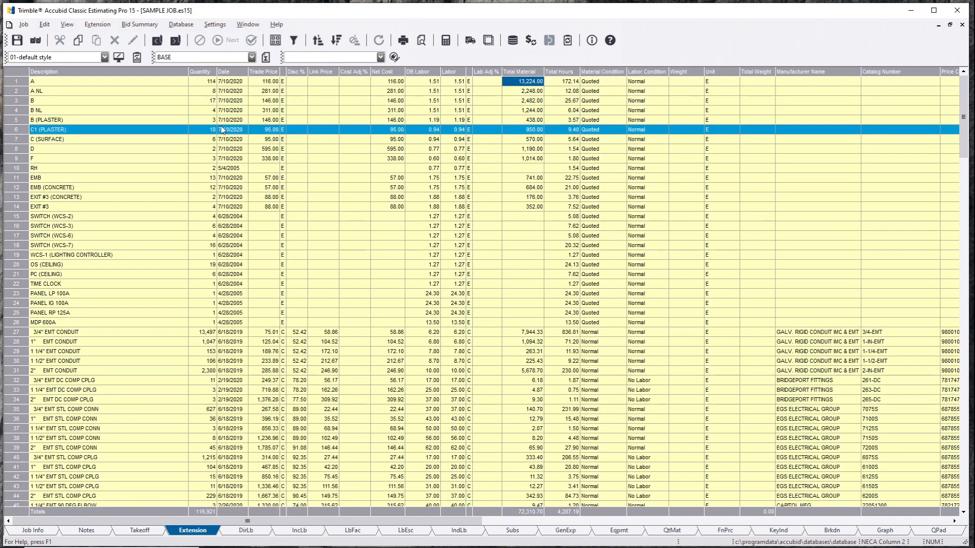
pyautogui.click(740, 533)
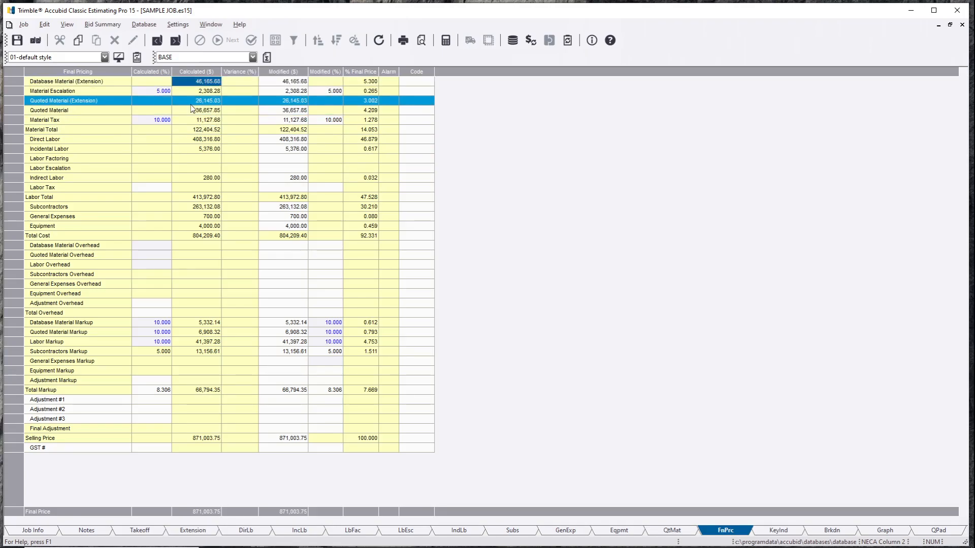
pyautogui.click(298, 82)
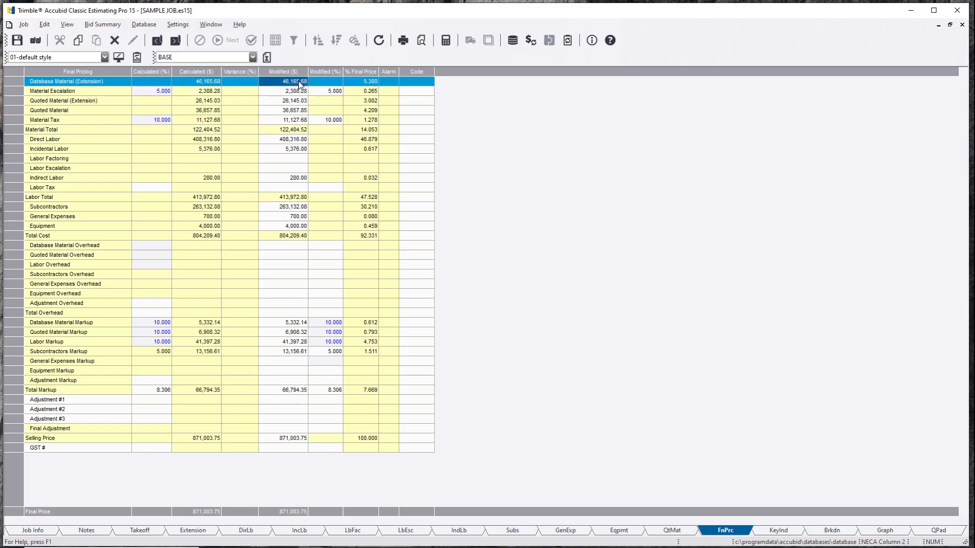
pyautogui.click(296, 82)
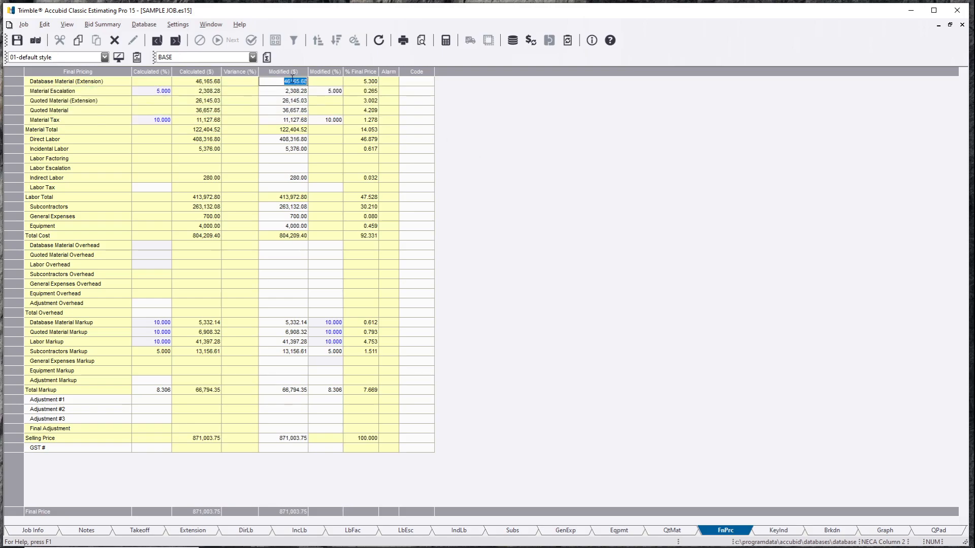
pyautogui.click(302, 102)
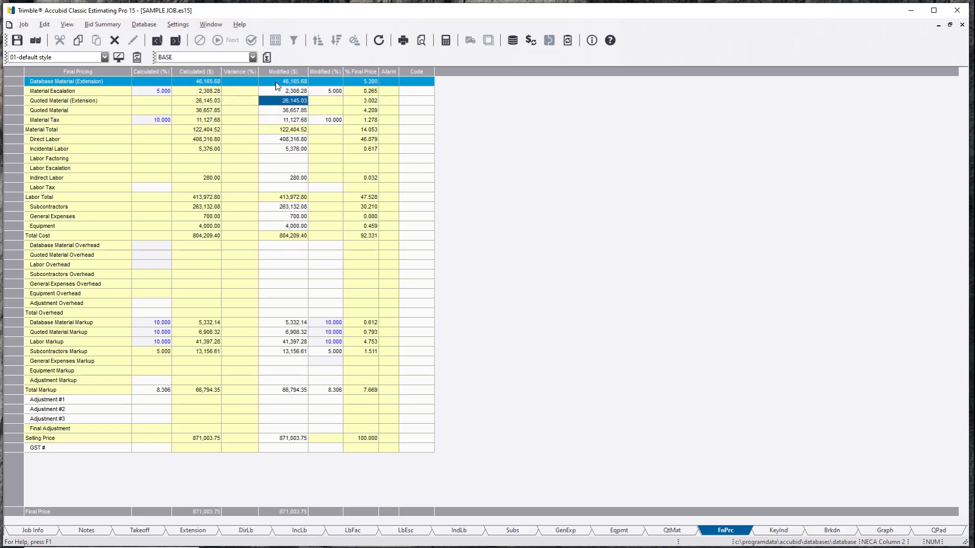
pyautogui.moveTo(293, 83); pyautogui.dragTo(295, 178)
pyautogui.moveTo(296, 246); pyautogui.dragTo(294, 452)
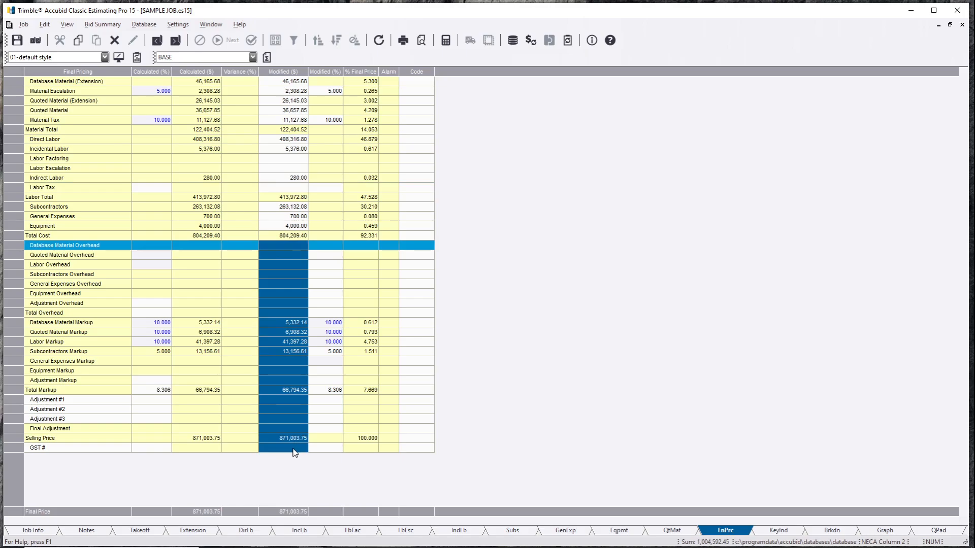
pyautogui.click(356, 420)
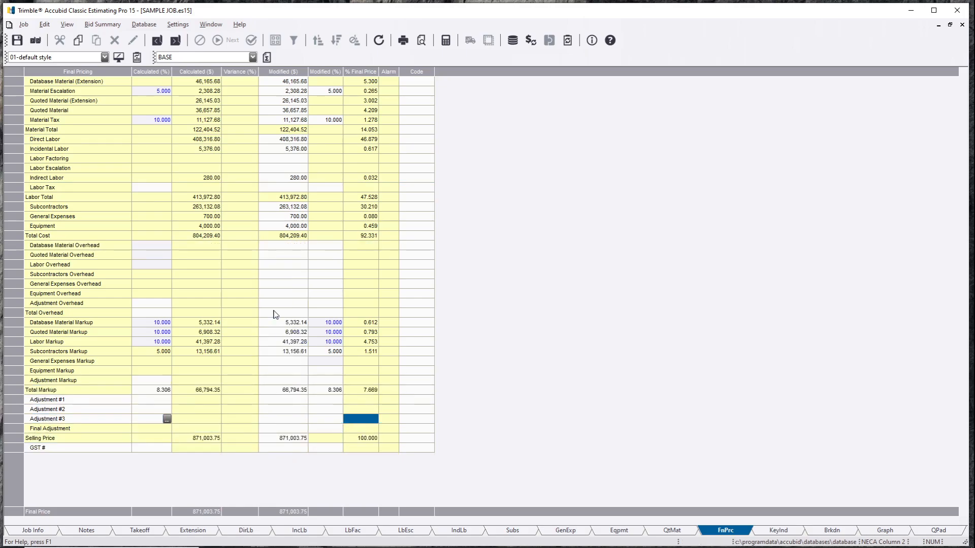
# Step: Set the modified dollar amount of the Selling Price to 800000
pyautogui.click(296, 440)
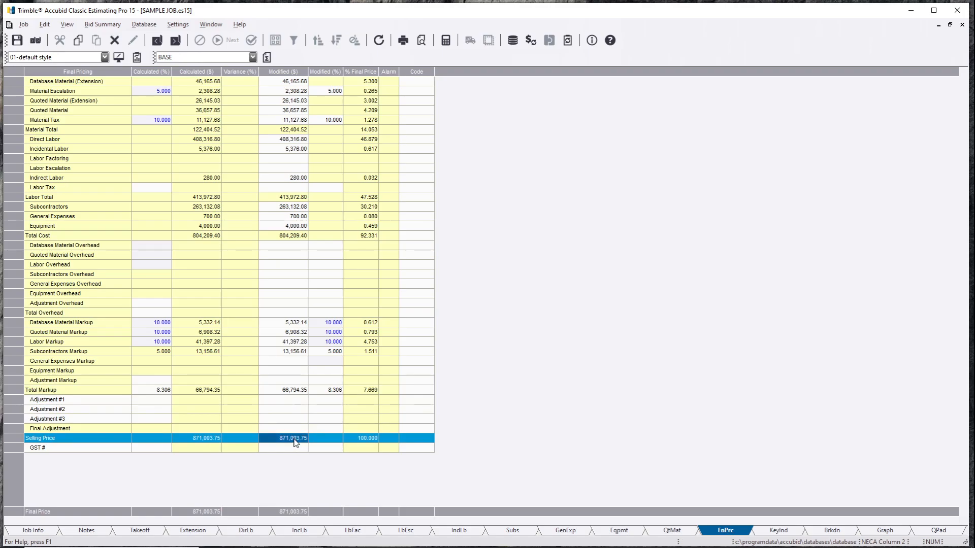
pyautogui.write('800000')
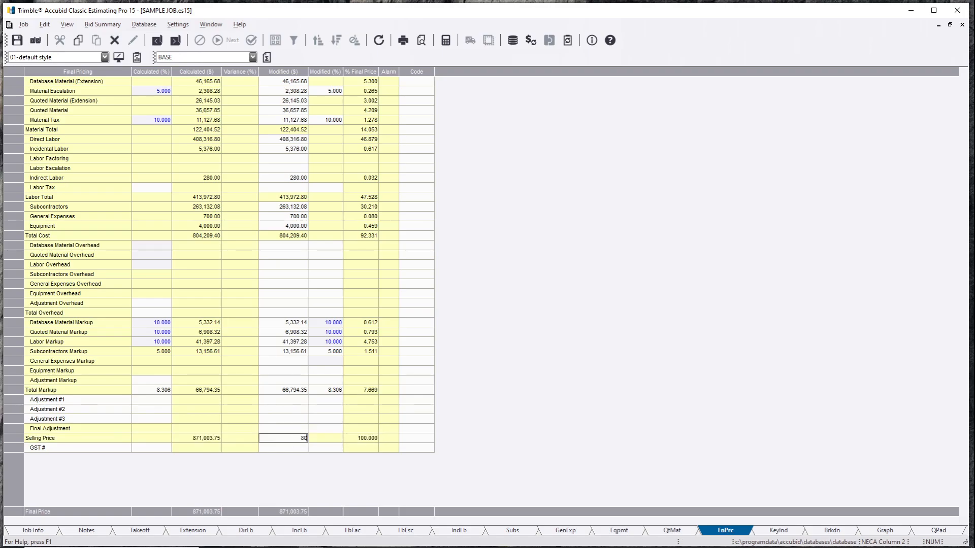
pyautogui.press('Return')
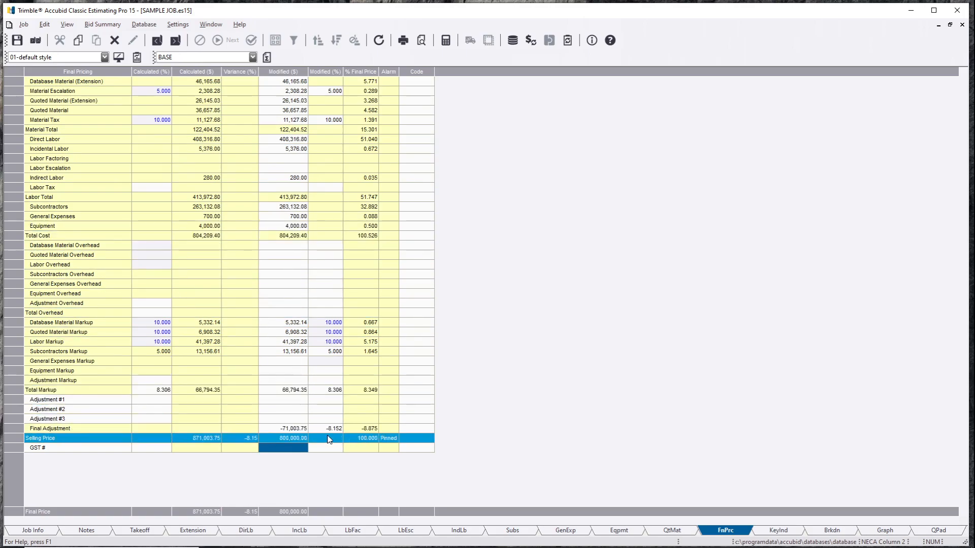
# Step: Clear the modified dollar amount of the Final Adjustment to release the pinned selling price
pyautogui.click(290, 429)
pyautogui.press('Delete')
pyautogui.press('Return')
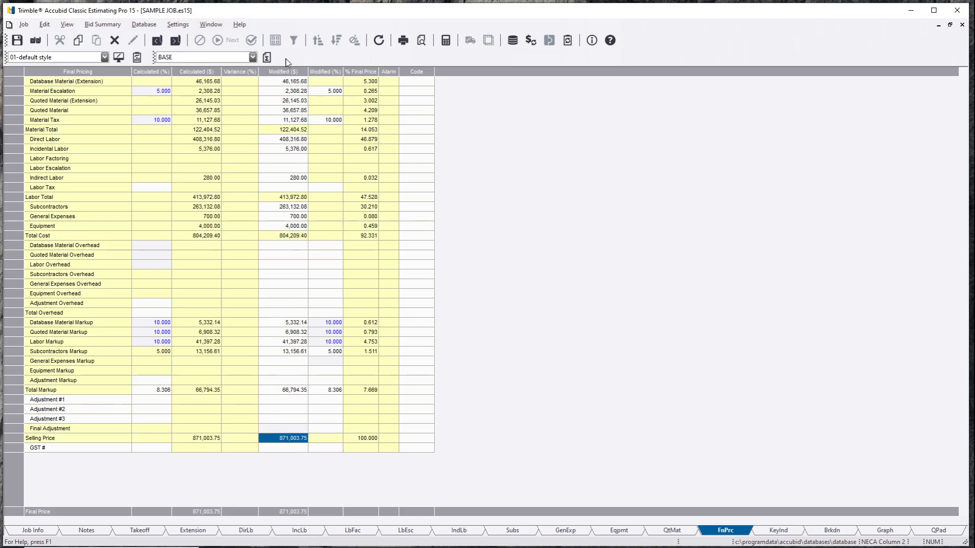
# Step: Set the modified dollar amount of Database Material (Extension) to 44,000
pyautogui.click(301, 83)
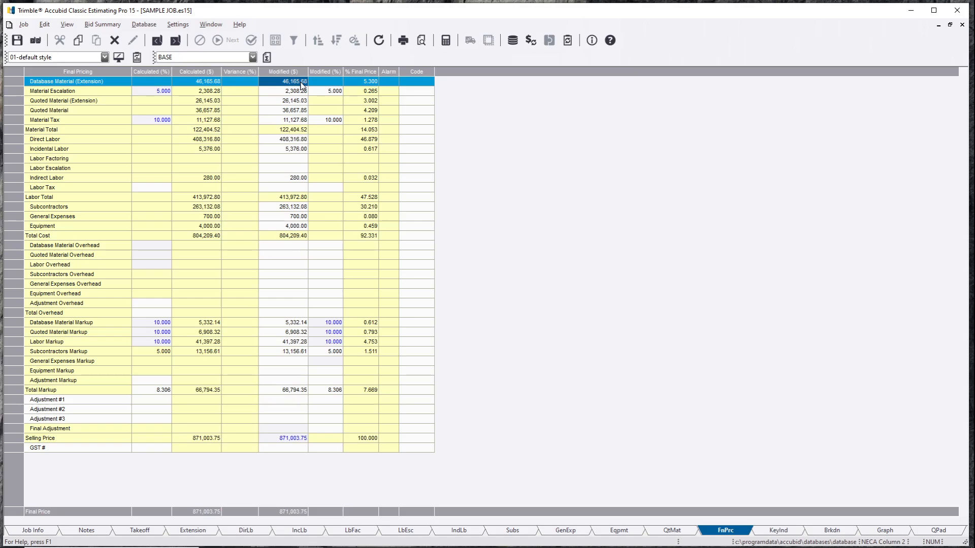
pyautogui.write('44,000')
pyautogui.press('Return')
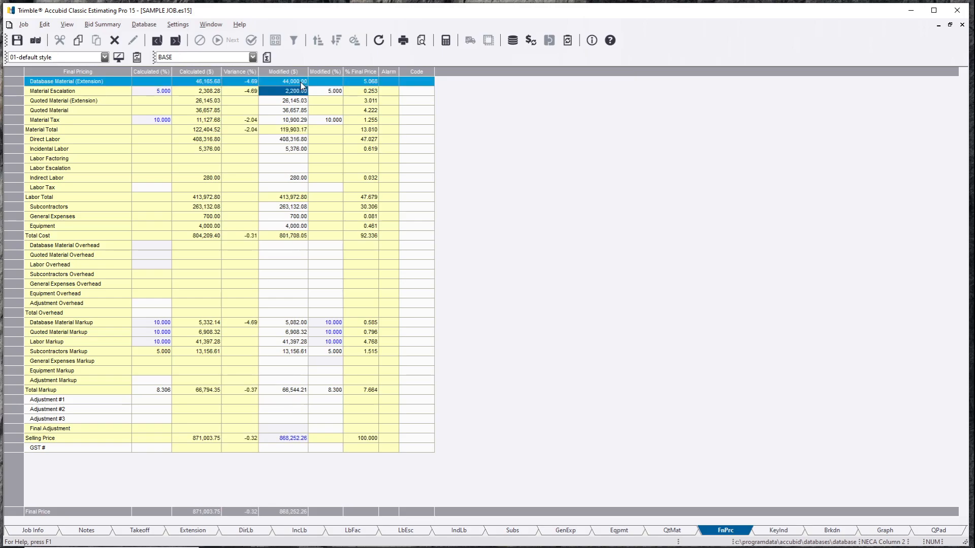
pyautogui.click(303, 90)
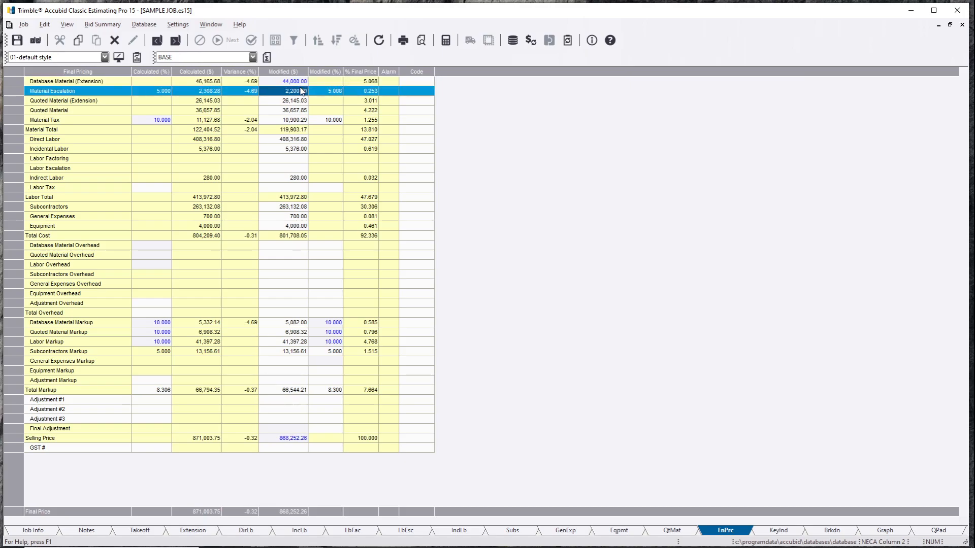
# Step: Check the quoted materials list and set the modified dollar amount of Quoted Material (Extension) to 24000
pyautogui.click(298, 100)
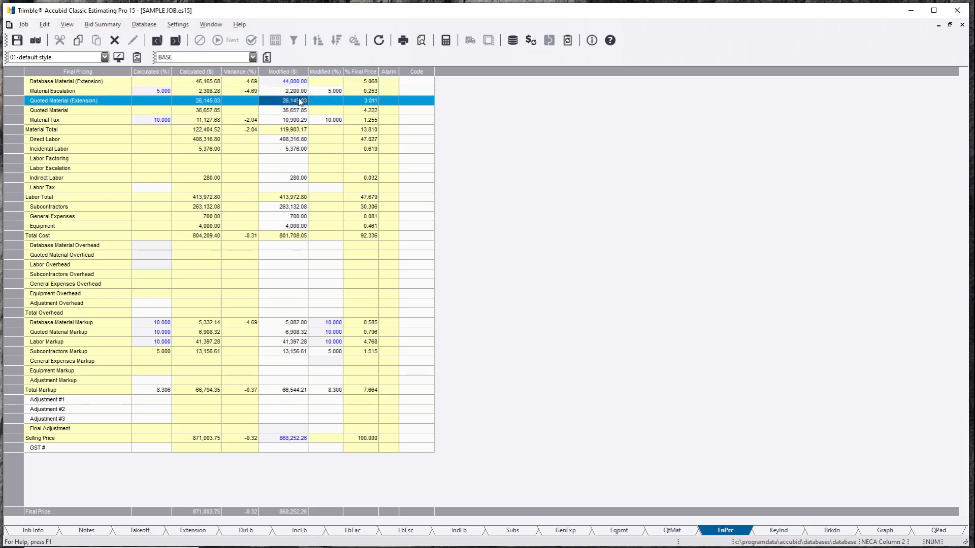
pyautogui.click(681, 531)
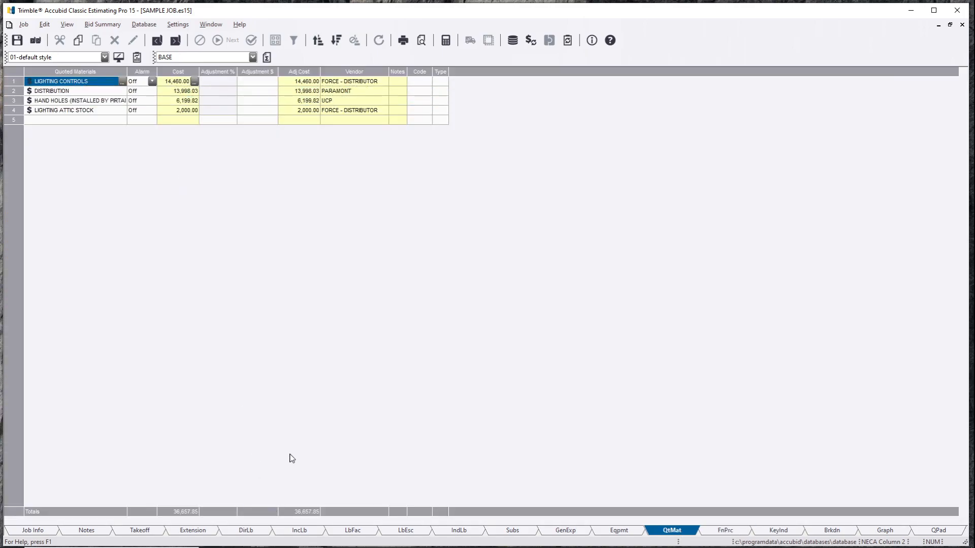
pyautogui.click(737, 531)
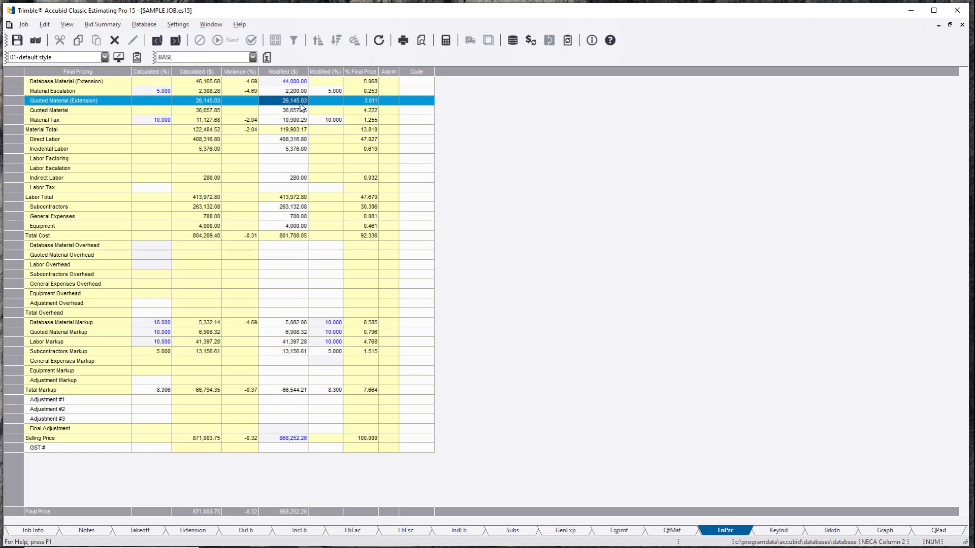
pyautogui.write('24000')
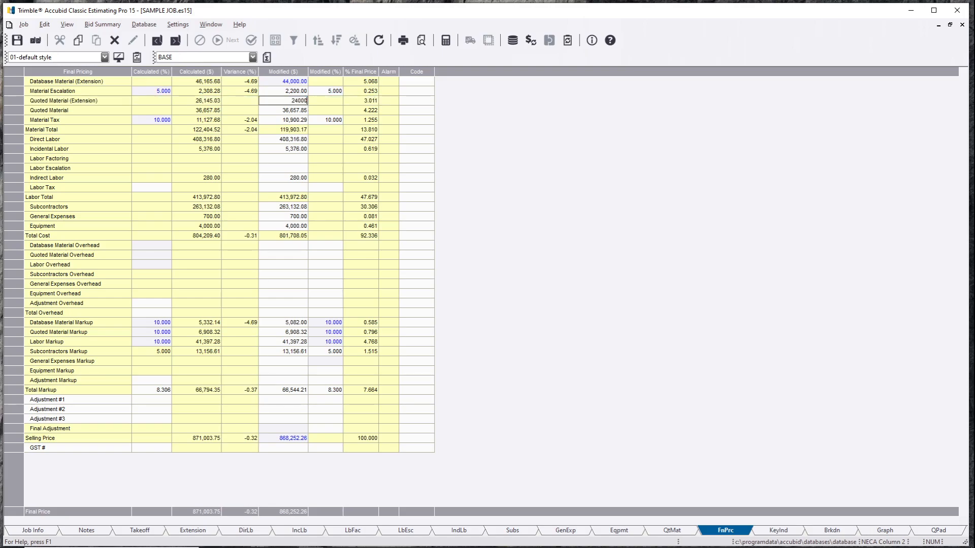
pyautogui.press('Return')
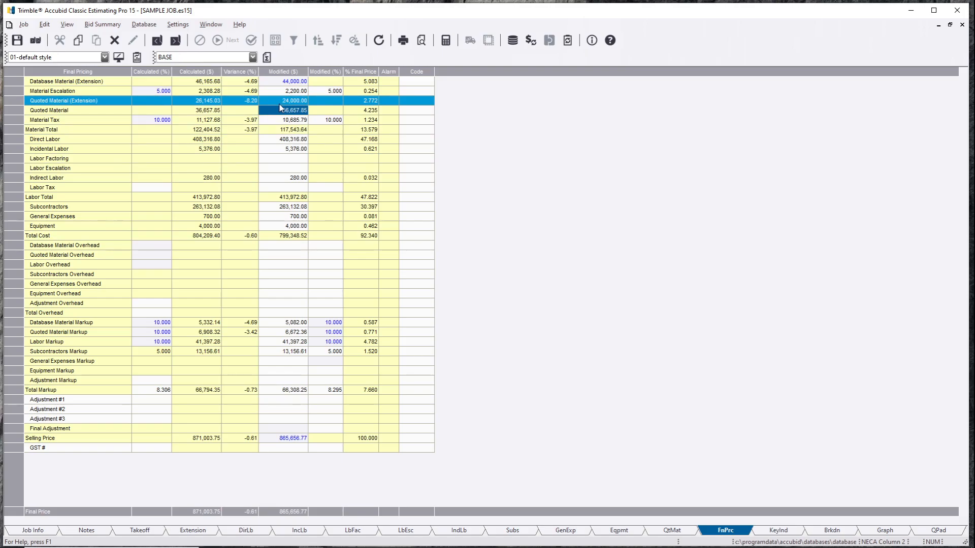
# Step: Set the modified dollar amount of Quoted Material (Extension) to 25,000
pyautogui.click(675, 533)
pyautogui.click(709, 532)
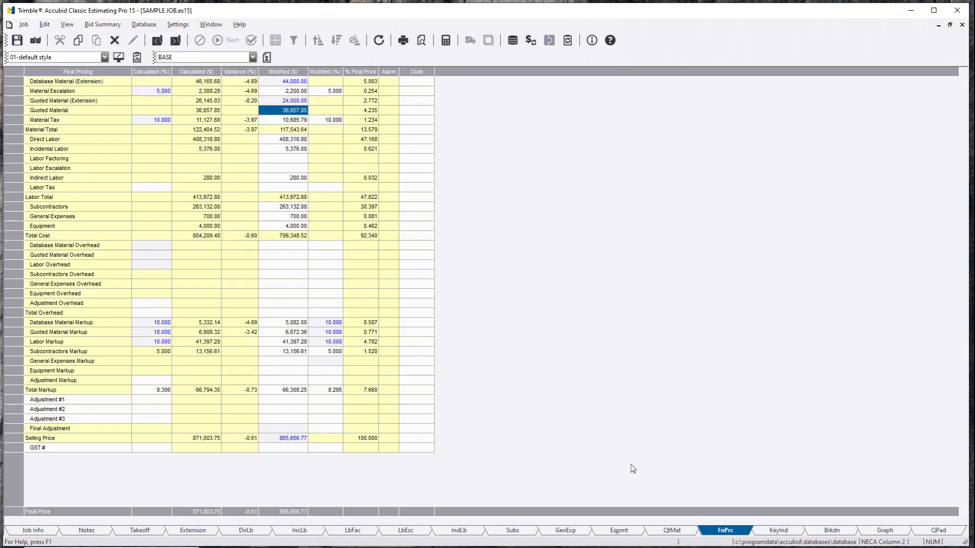
pyautogui.click(302, 102)
pyautogui.write('25,000')
pyautogui.press('Return')
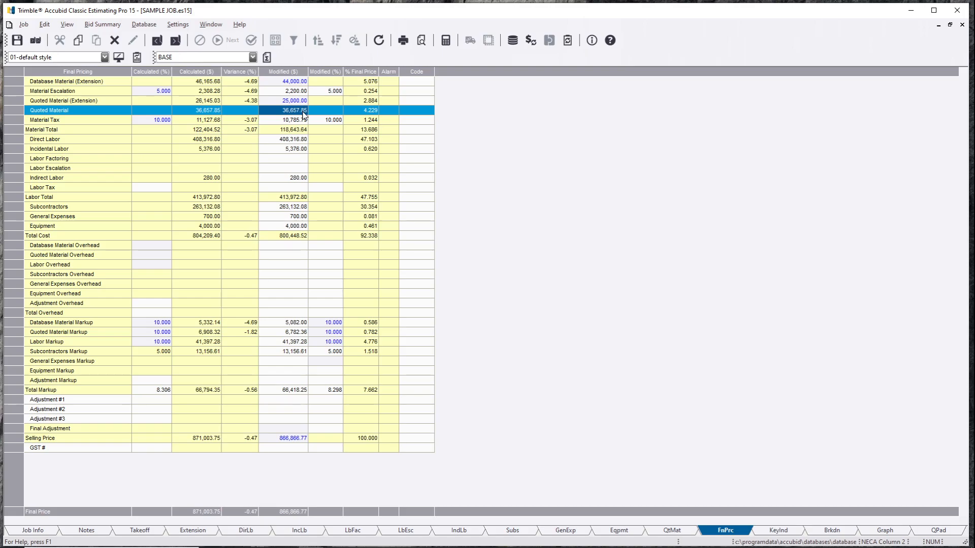
# Step: Set the modified dollar amount of Quoted Material to 33000
pyautogui.write('33000')
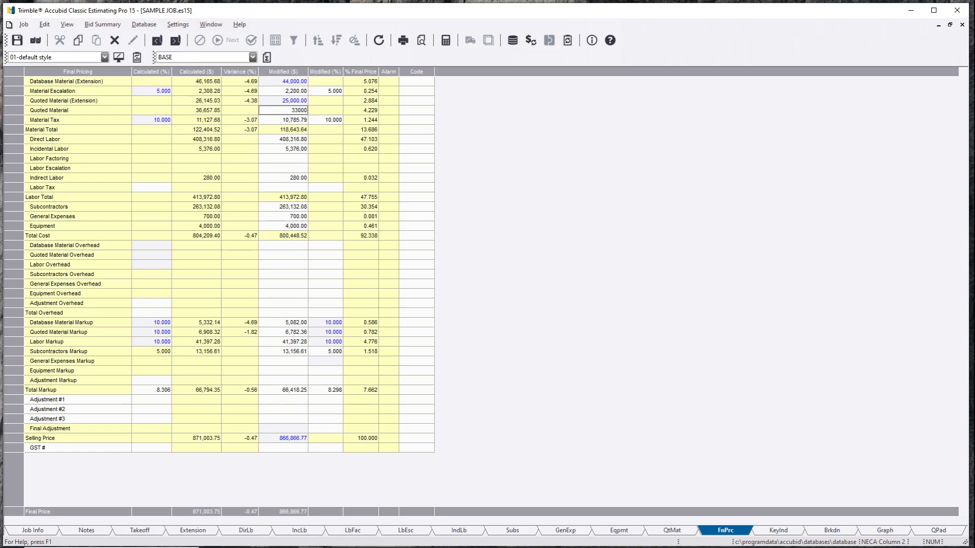
pyautogui.press('Return')
pyautogui.click(329, 168)
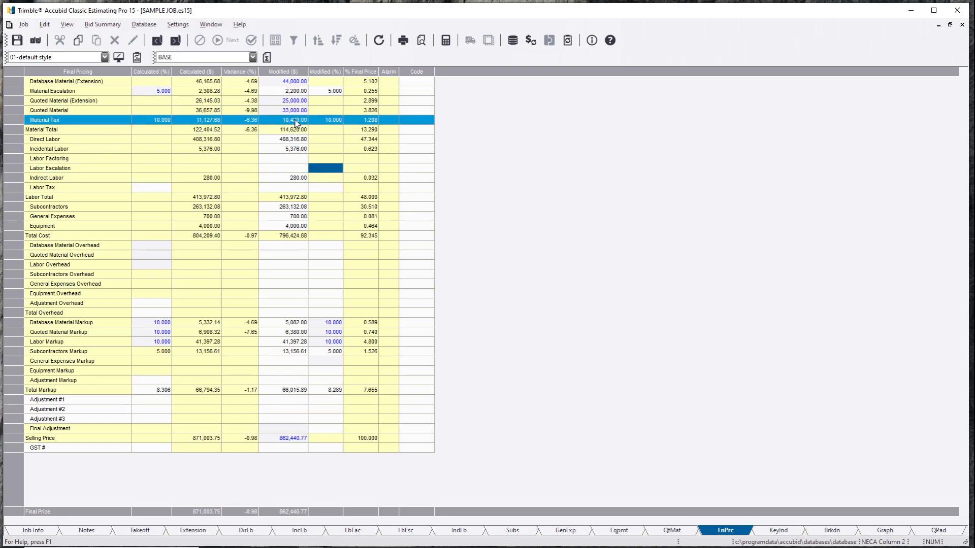
pyautogui.click(328, 149)
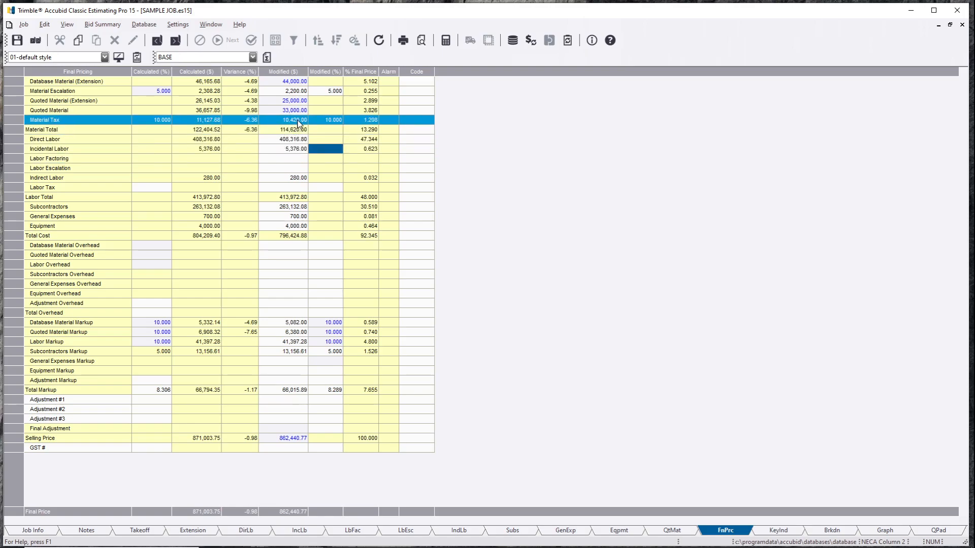
# Step: Sum the modified material amounts above Material Tax, and set the modified Material Tax amount to 11,127.68
pyautogui.moveTo(300, 111); pyautogui.dragTo(302, 86)
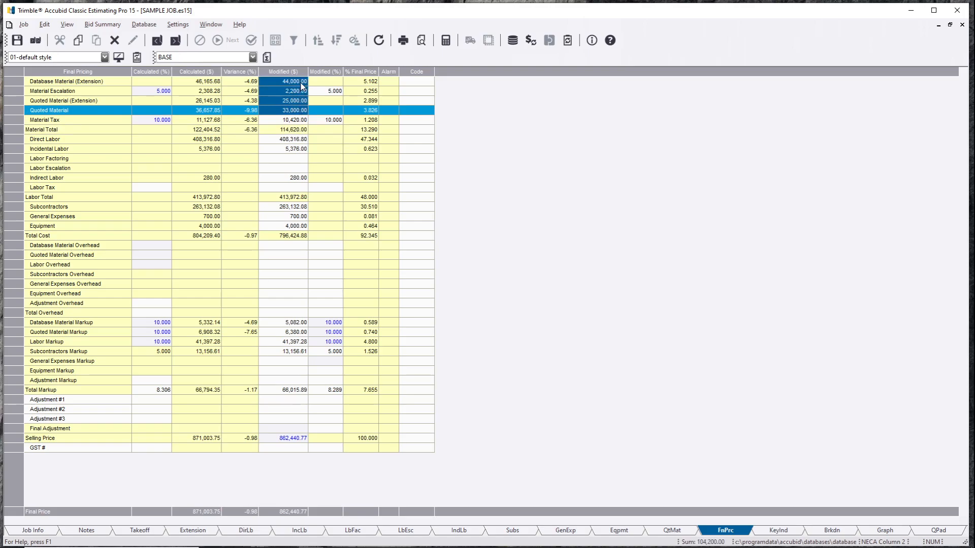
pyautogui.click(288, 122)
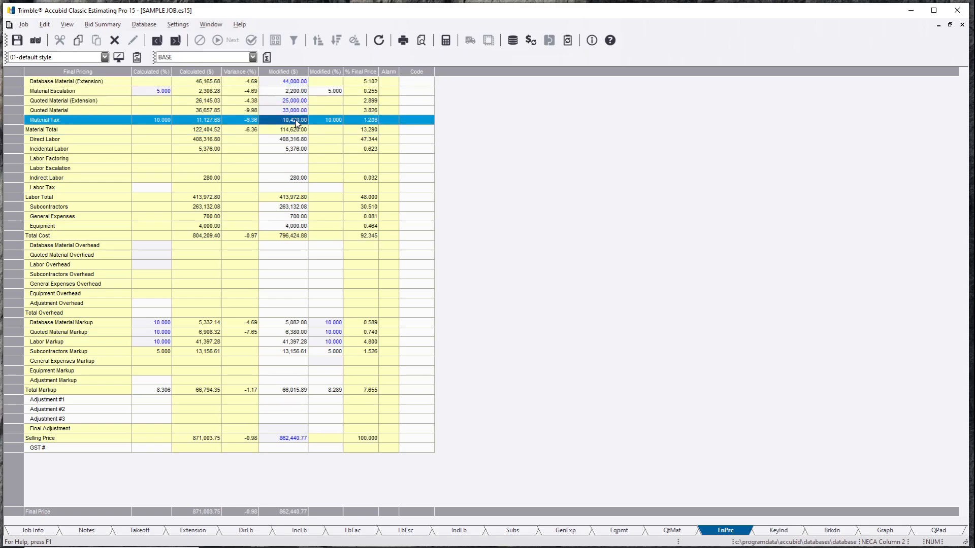
pyautogui.write('11')
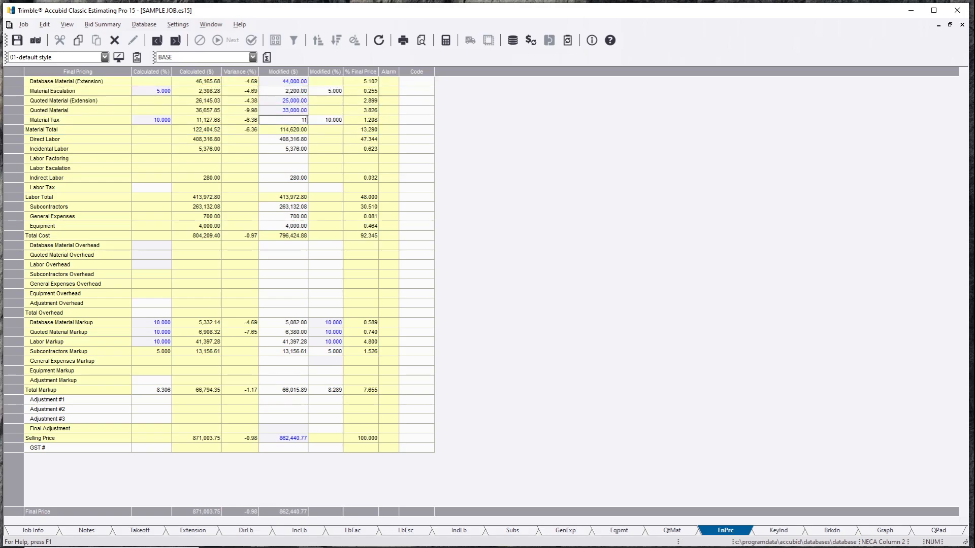
pyautogui.write(',127.68')
pyautogui.press('Return')
pyautogui.press('Down')
pyautogui.press('Right')
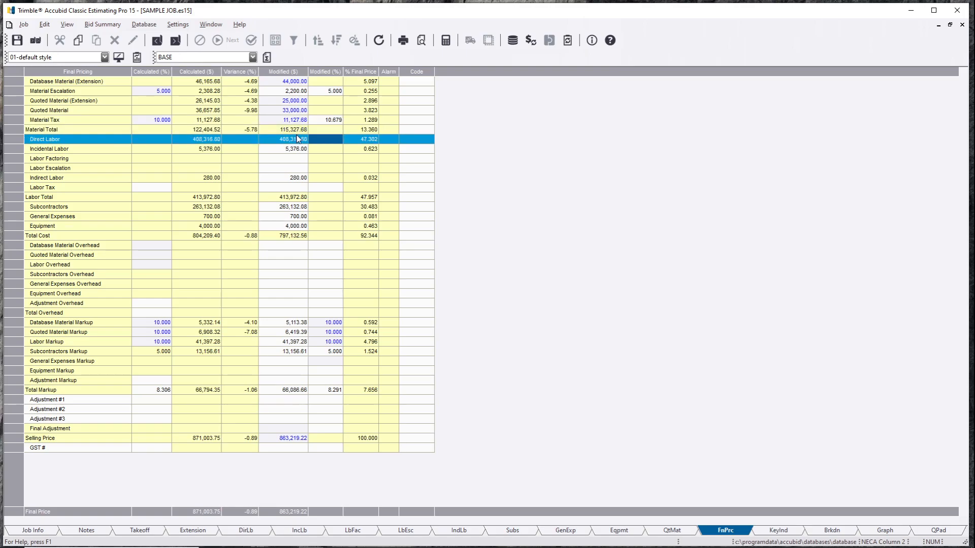
# Step: Set the modified dollar amount of Direct Labor to 400000
pyautogui.click(346, 169)
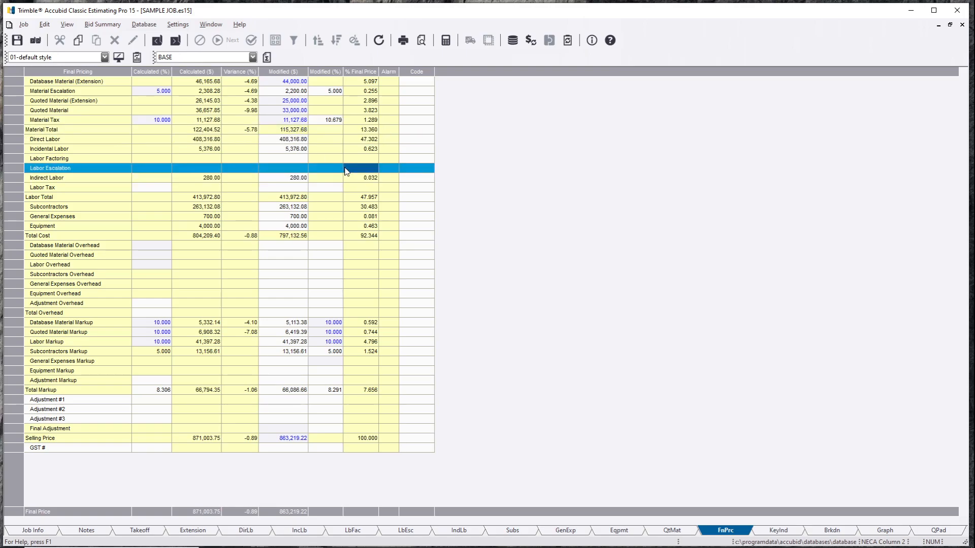
pyautogui.click(303, 147)
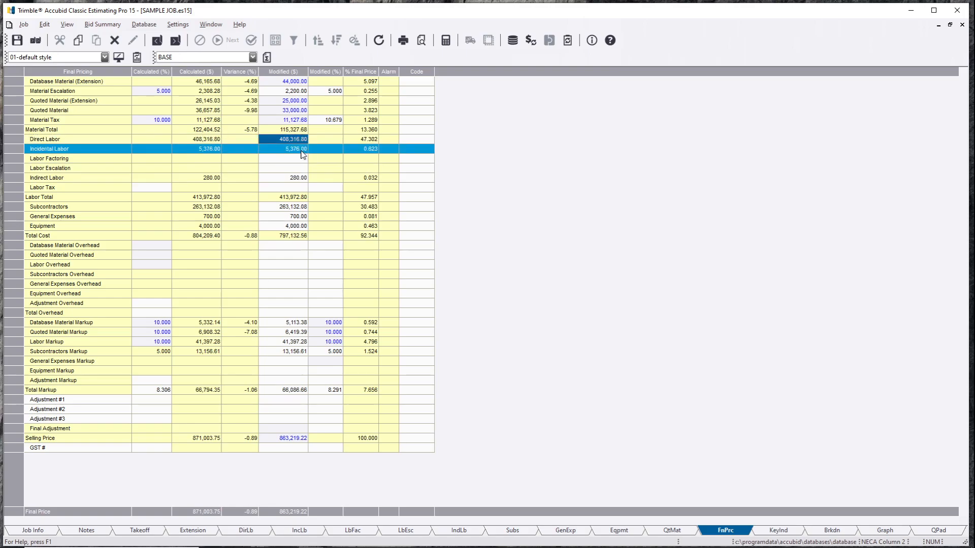
pyautogui.click(328, 169)
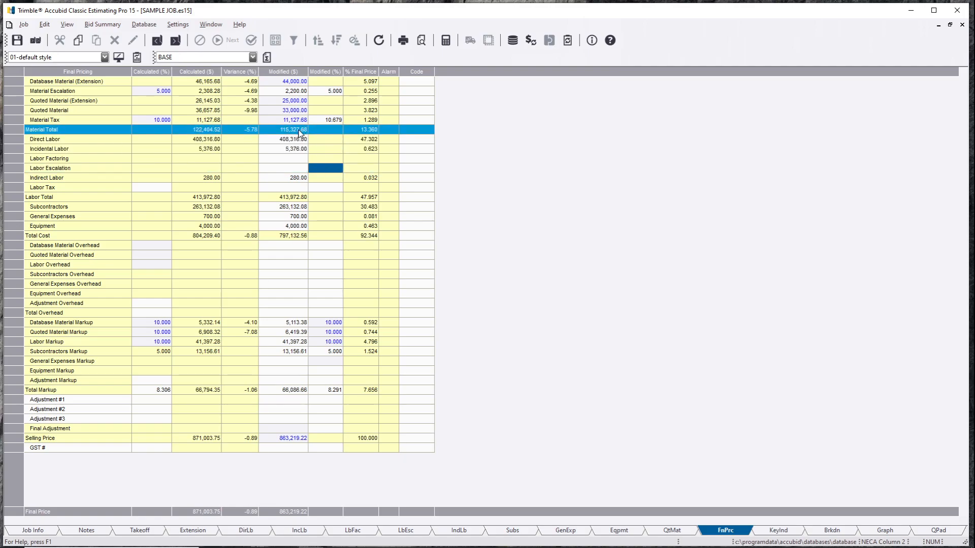
pyautogui.click(282, 139)
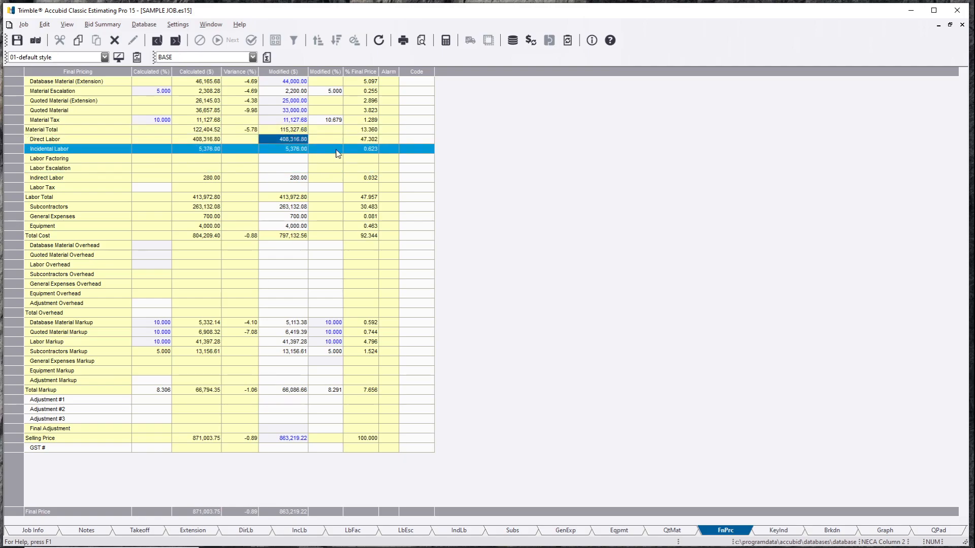
pyautogui.write('400000')
pyautogui.press('Return')
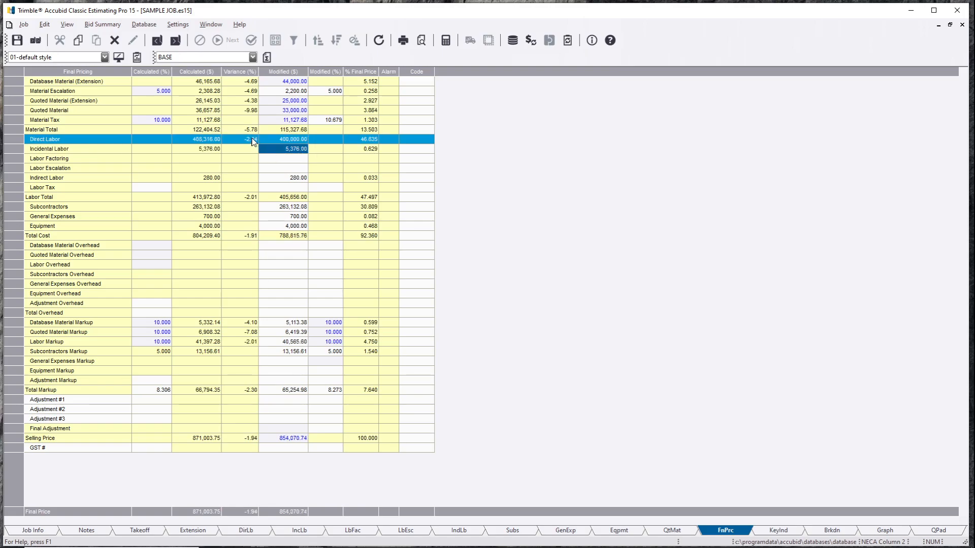
# Step: Set the modified dollar amount of Direct Labor to 395000
pyautogui.click(289, 140)
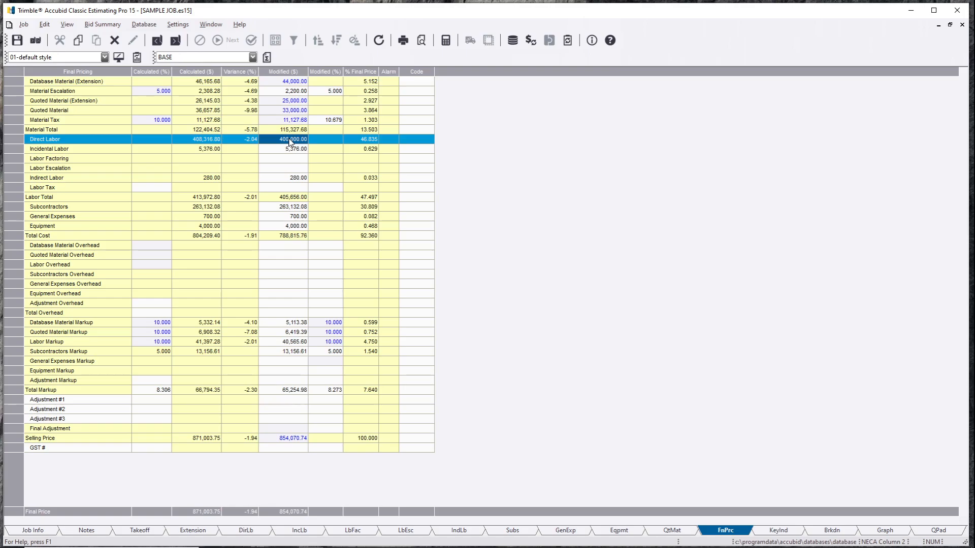
pyautogui.write('395000')
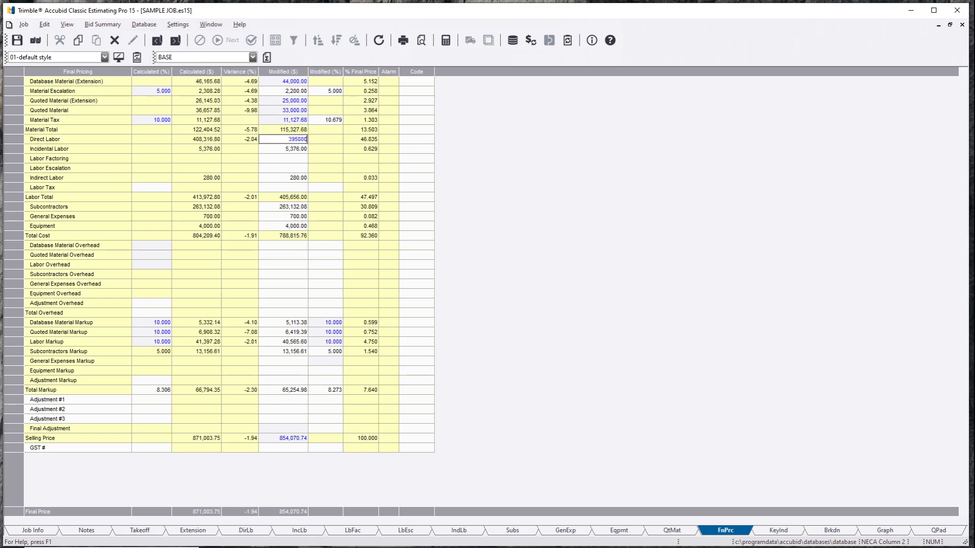
pyautogui.press('Return')
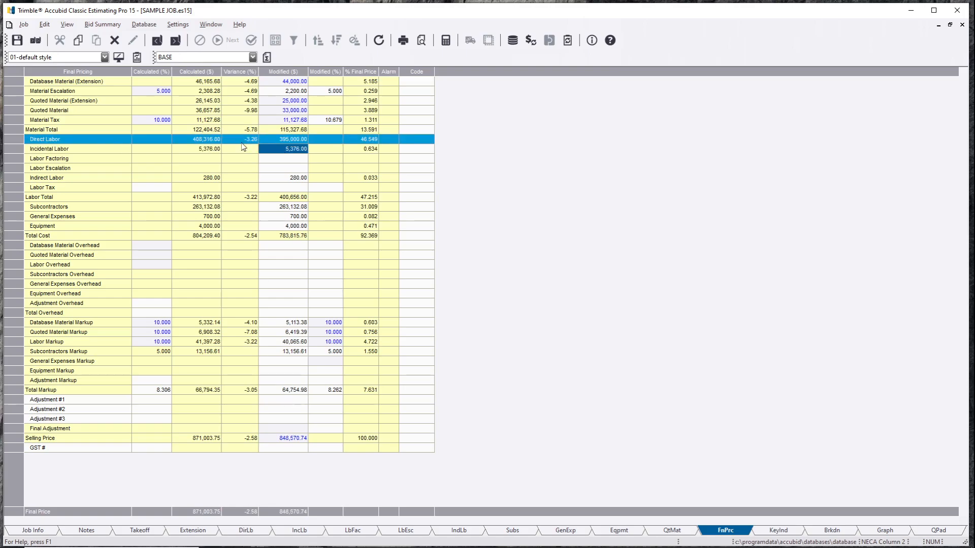
# Step: Set the modified dollar amount of Subcontractors to 255,000
pyautogui.click(298, 161)
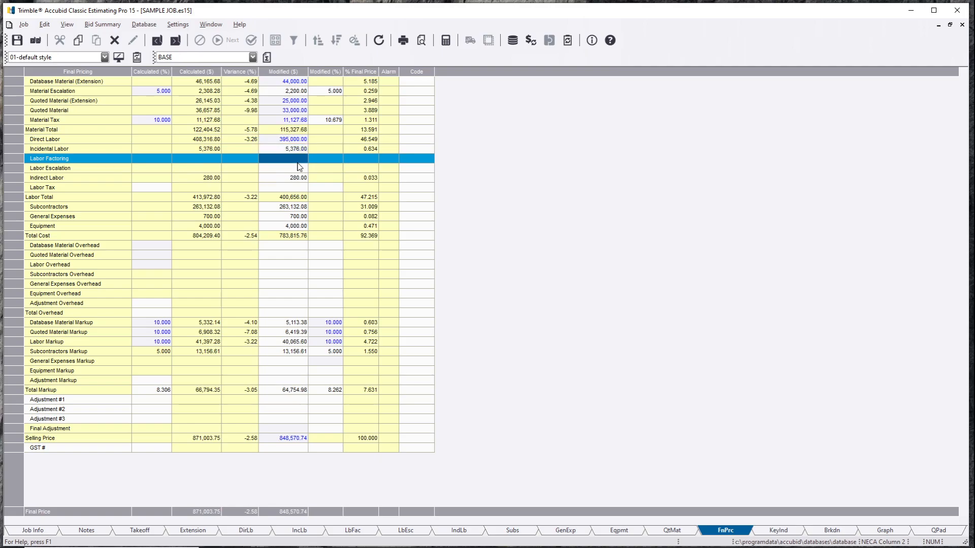
pyautogui.click(299, 210)
pyautogui.click(347, 226)
pyautogui.click(301, 212)
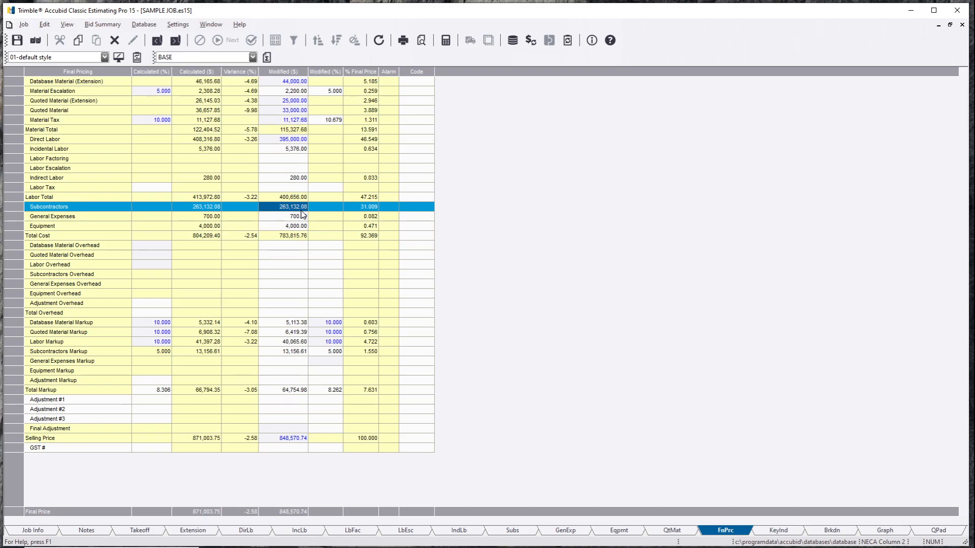
pyautogui.moveTo(301, 210); pyautogui.dragTo(294, 209)
pyautogui.write('2500')
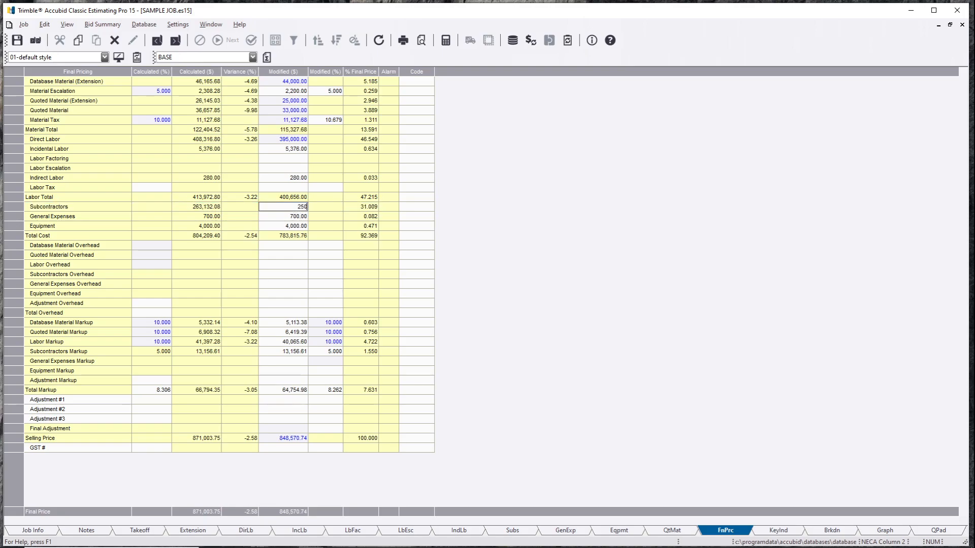
pyautogui.press('BackSpace')
pyautogui.press('BackSpace')
pyautogui.write('5,000')
pyautogui.press('Return')
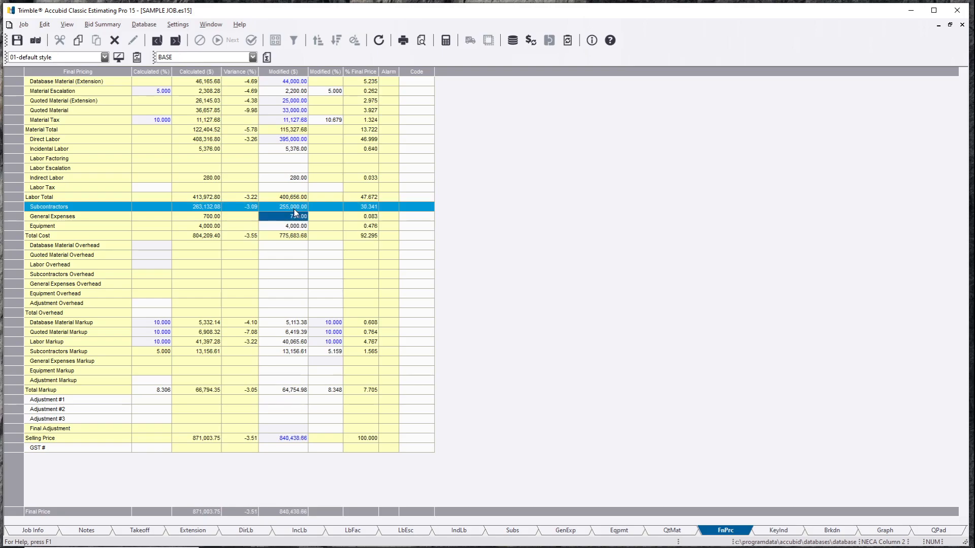
# Step: Set the modified dollar amount of Subcontractors to 250,000 and check the row's variance percentage
pyautogui.click(294, 209)
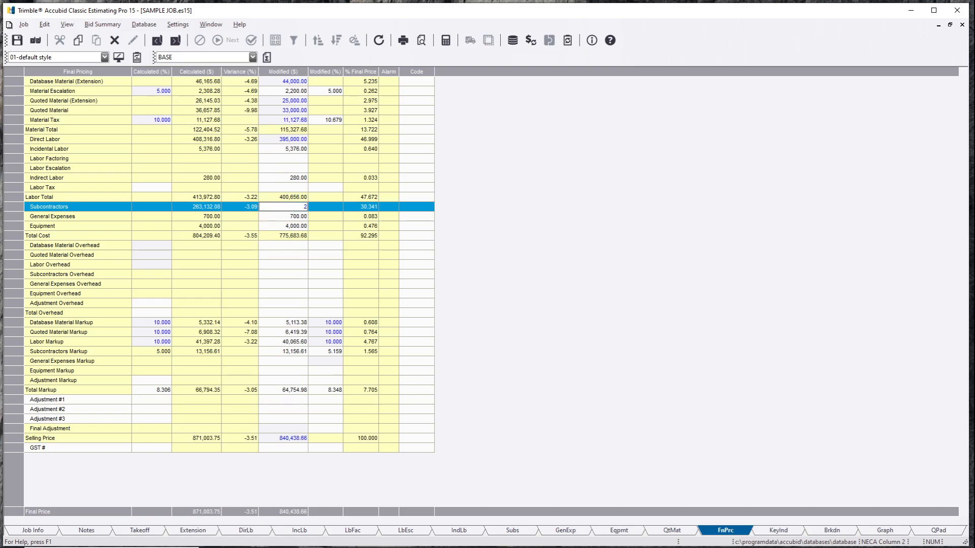
pyautogui.write('250,000')
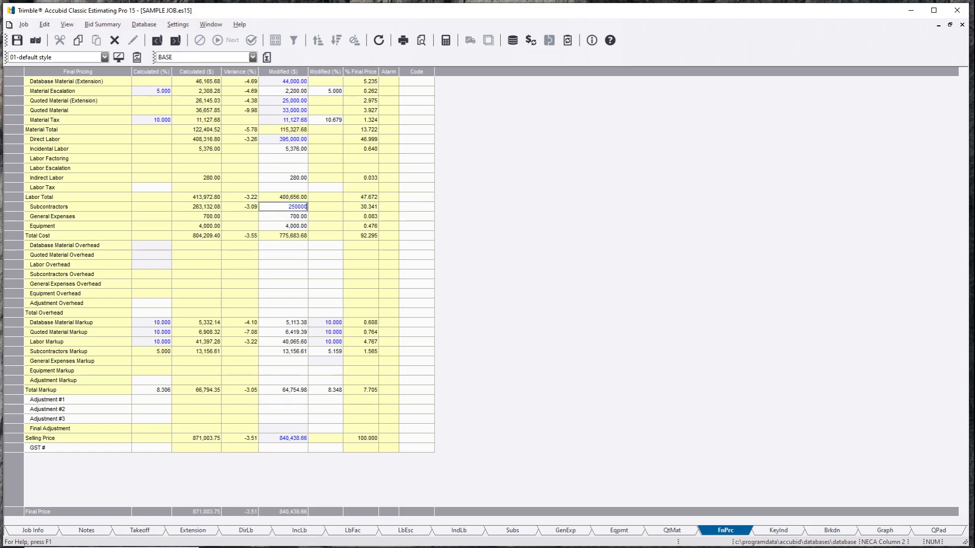
pyautogui.press('Return')
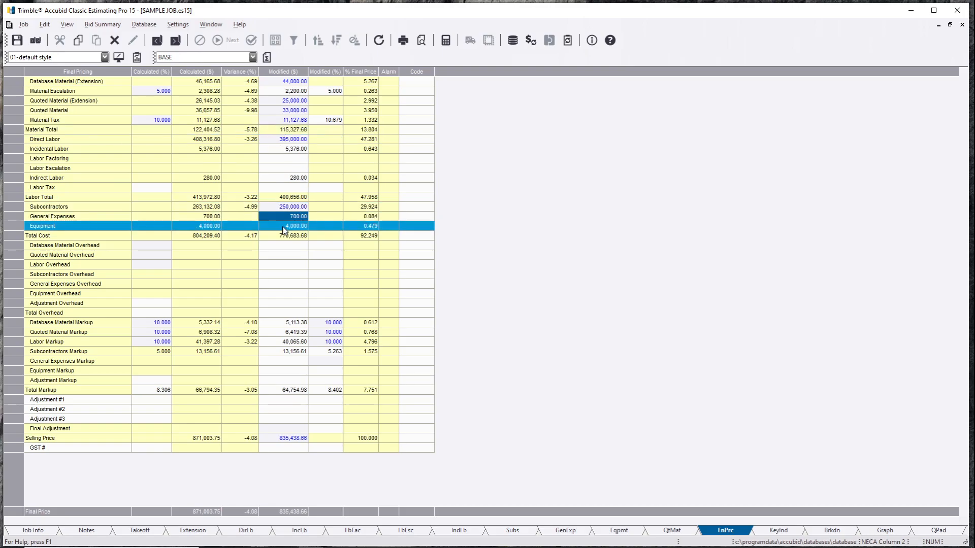
pyautogui.click(252, 210)
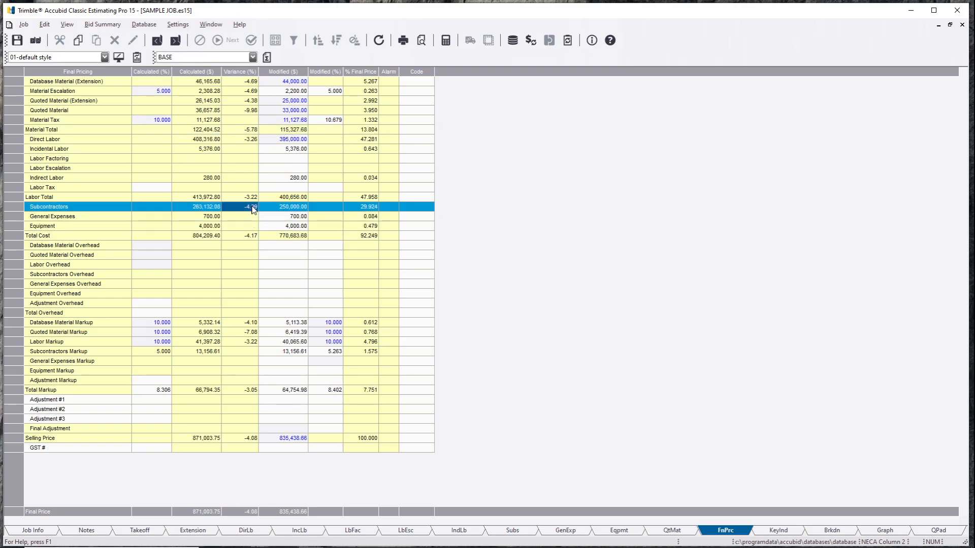
pyautogui.click(298, 263)
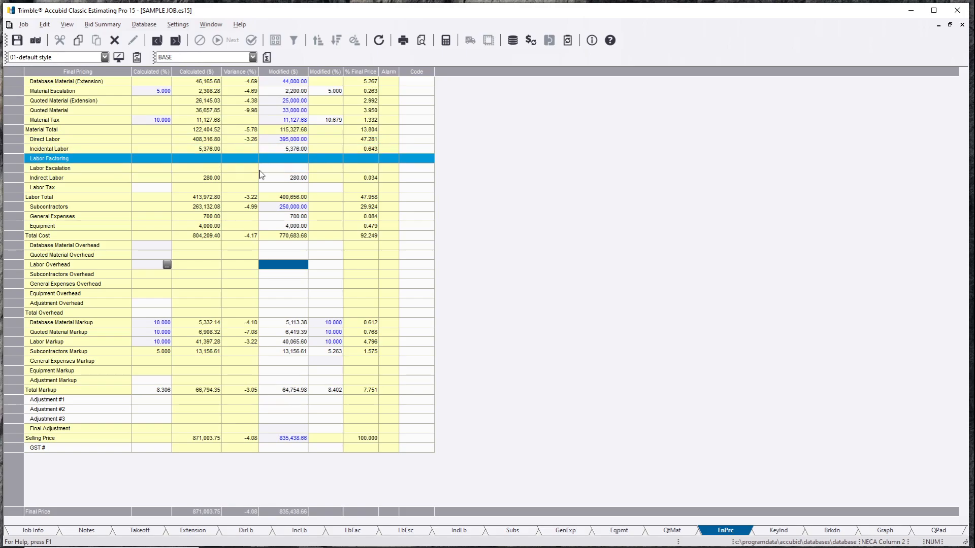
# Step: Examine the modified values in the markup, Adjustment #1 to #3, Total Markup and GST rows
pyautogui.click(339, 420)
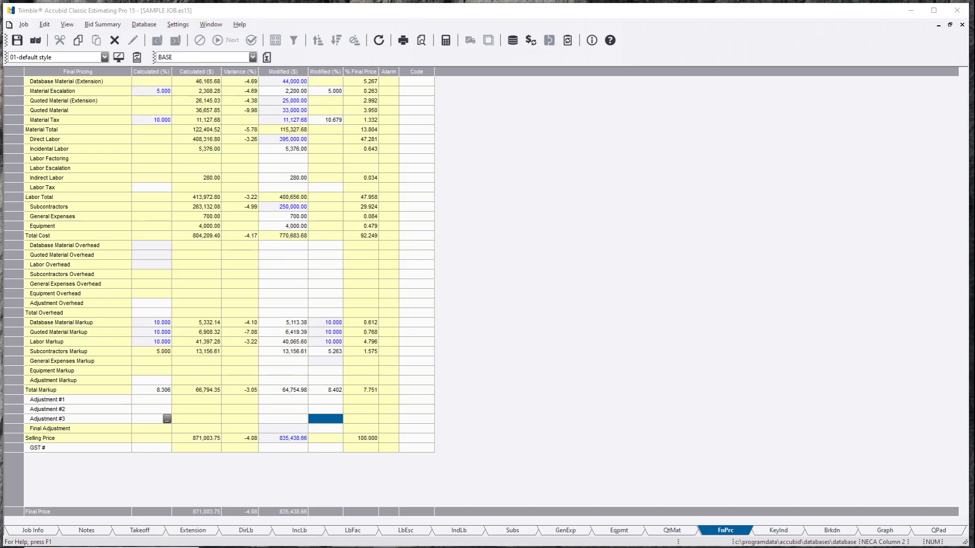
pyautogui.click(337, 325)
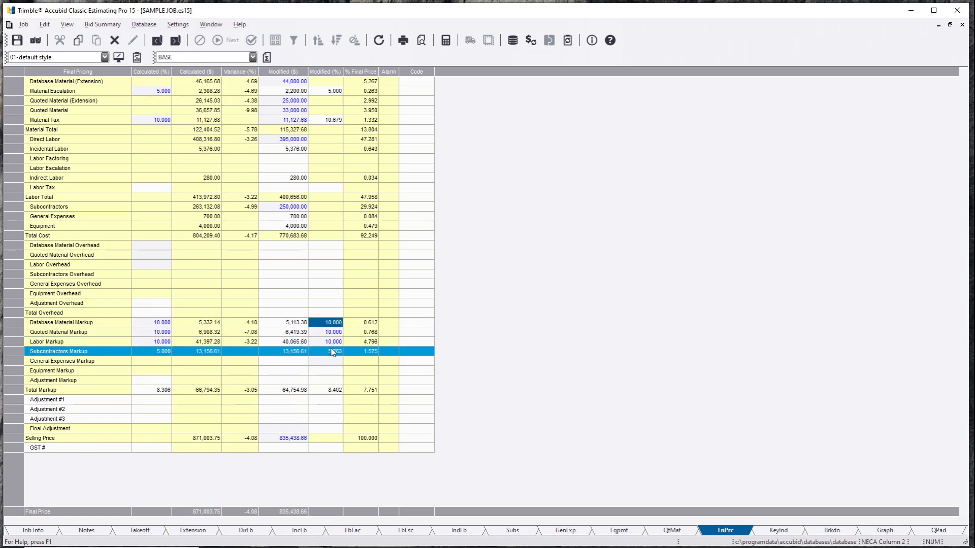
pyautogui.click(299, 400)
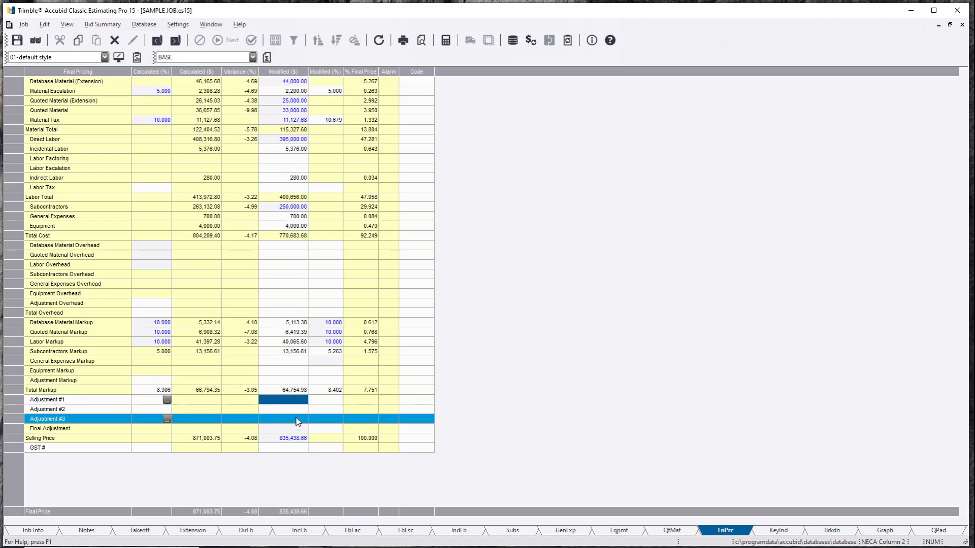
pyautogui.click(295, 409)
pyautogui.click(294, 394)
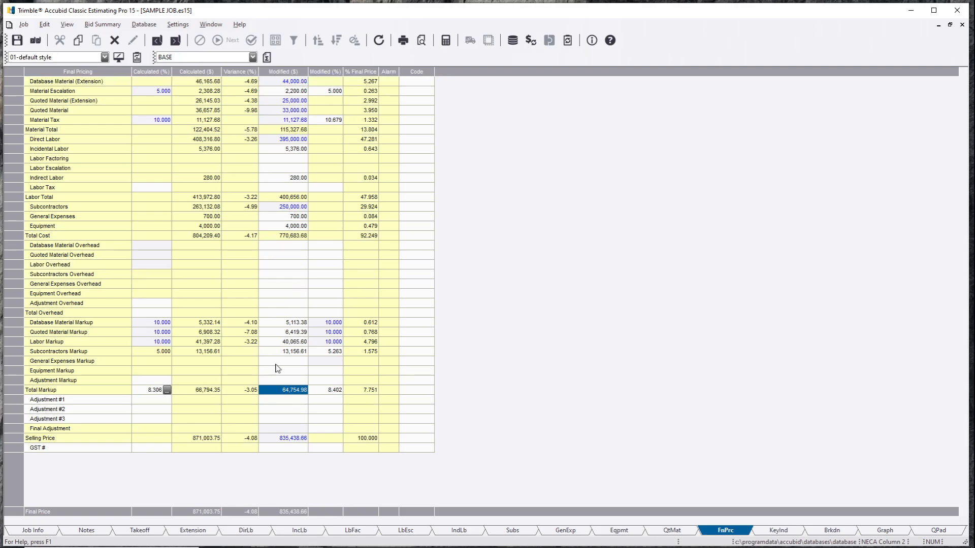
pyautogui.click(292, 447)
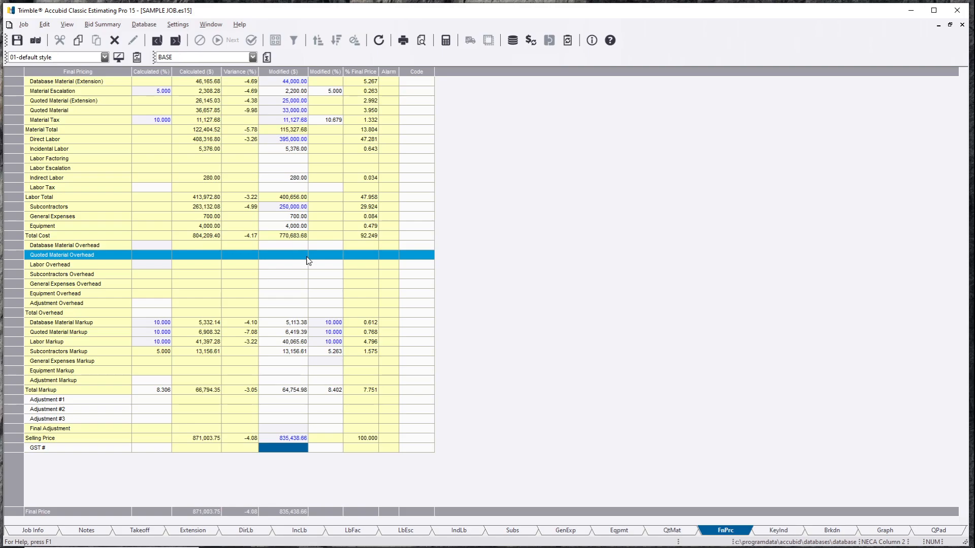
pyautogui.click(334, 324)
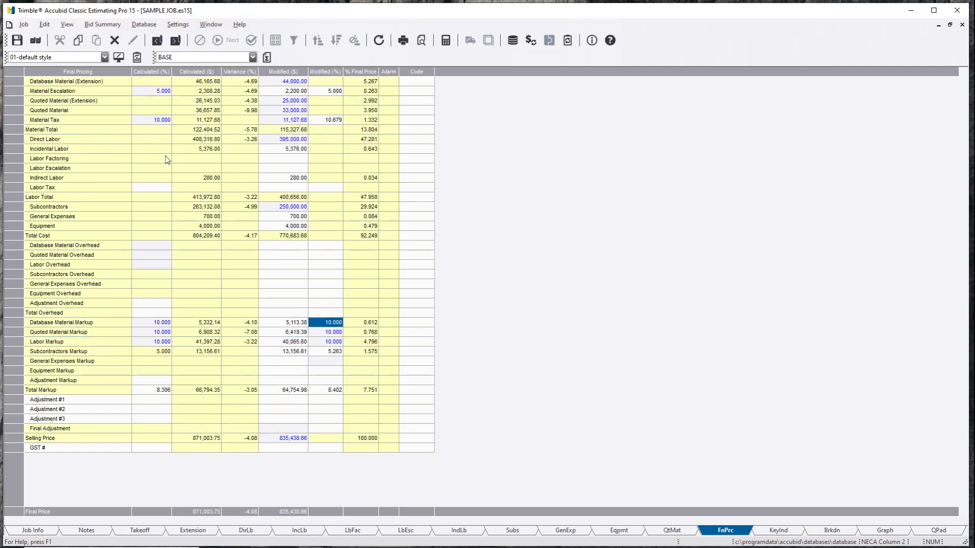
# Step: Reset all modified final pricing values to their calculated values
pyautogui.rightClick(290, 277)
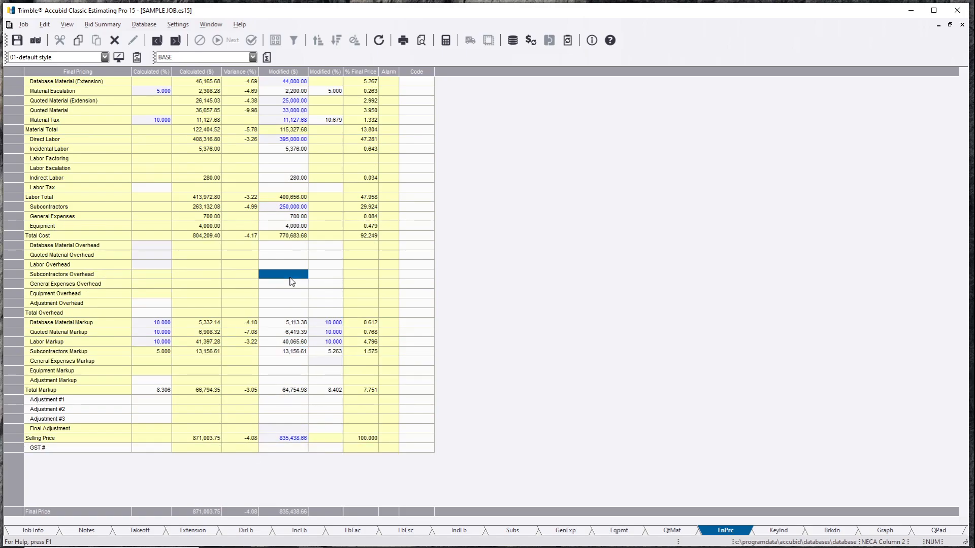
pyautogui.click(319, 364)
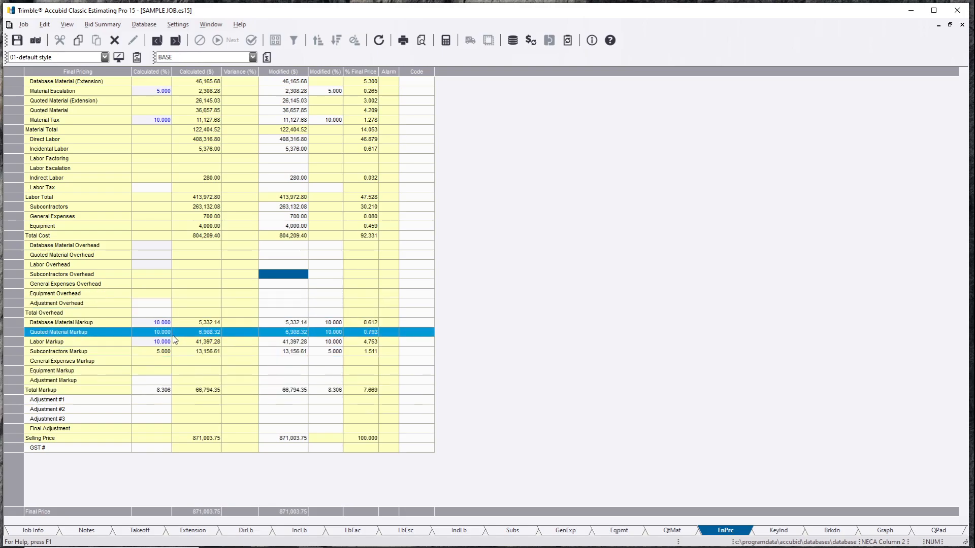
pyautogui.click(336, 323)
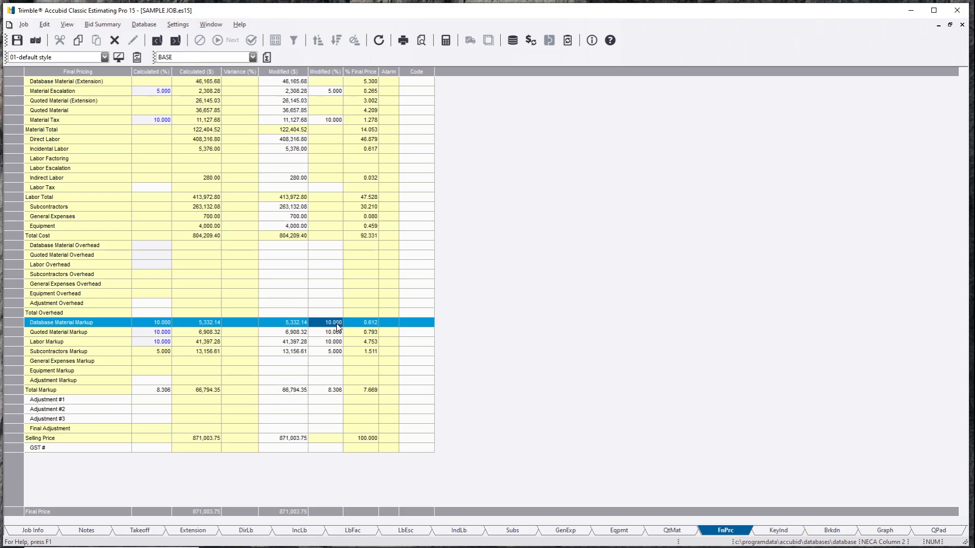
# Step: Clear the modified percentage of Subcontractors Markup
pyautogui.click(107, 345)
pyautogui.click(101, 353)
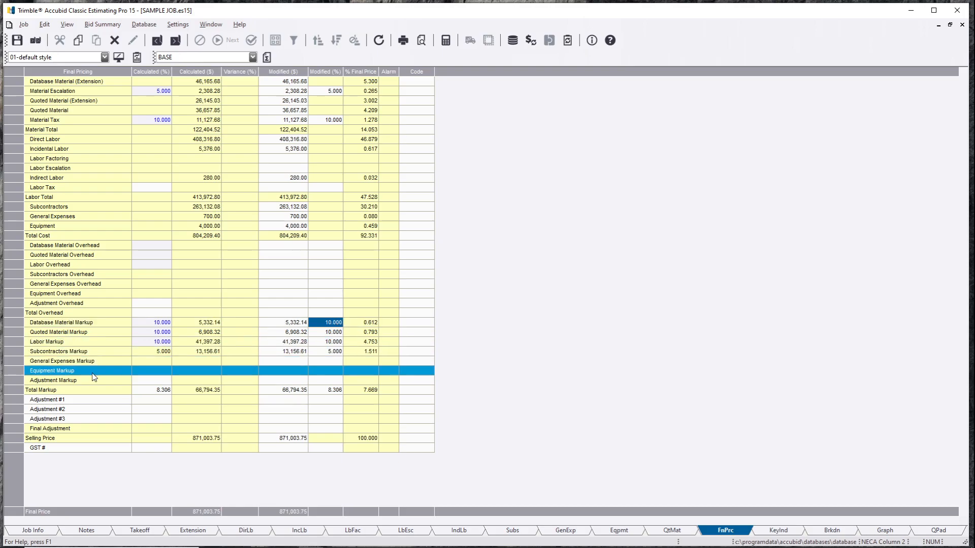
pyautogui.click(44, 352)
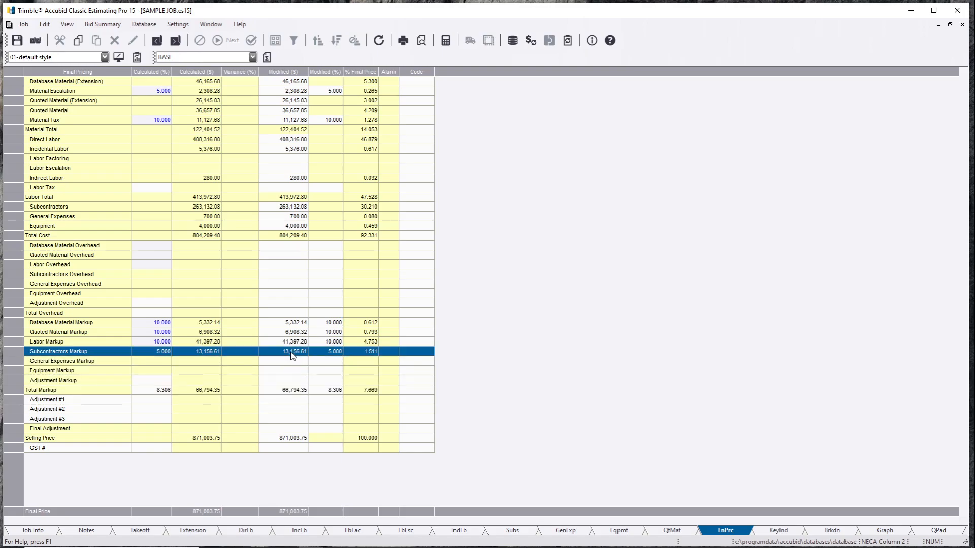
pyautogui.click(335, 354)
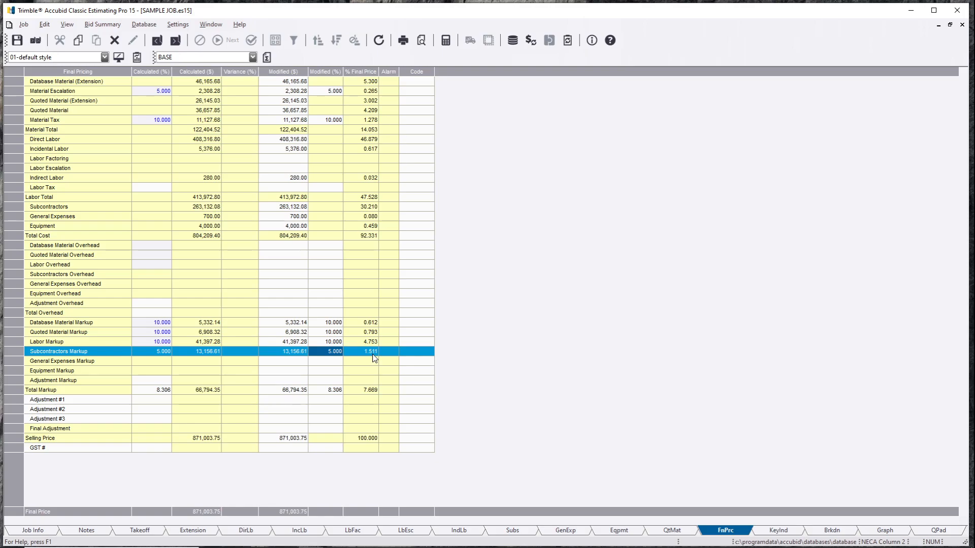
pyautogui.press('Delete')
pyautogui.press('Return')
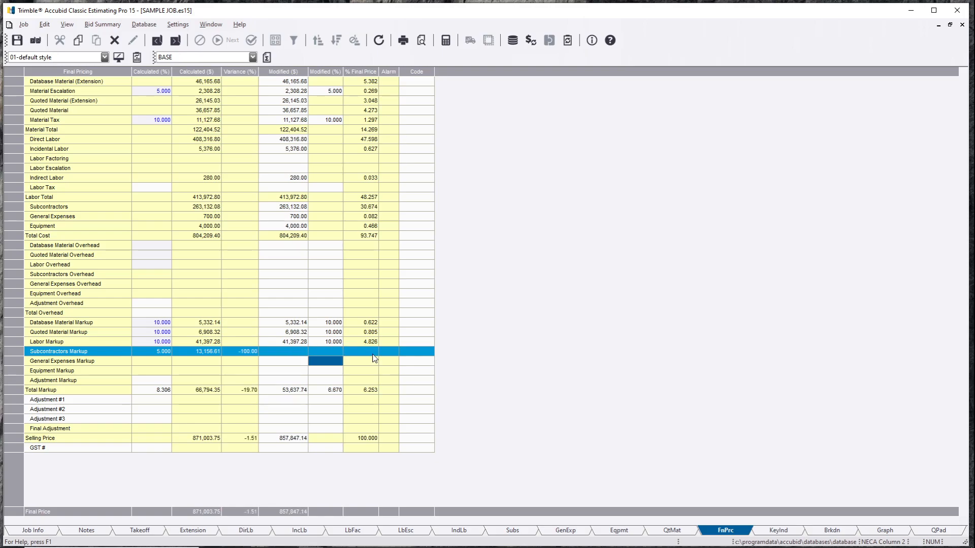
# Step: Check the Final Adjustment and Selling Price rows, and set the modified percentage of Subcontractors Markup to 5
pyautogui.click(217, 354)
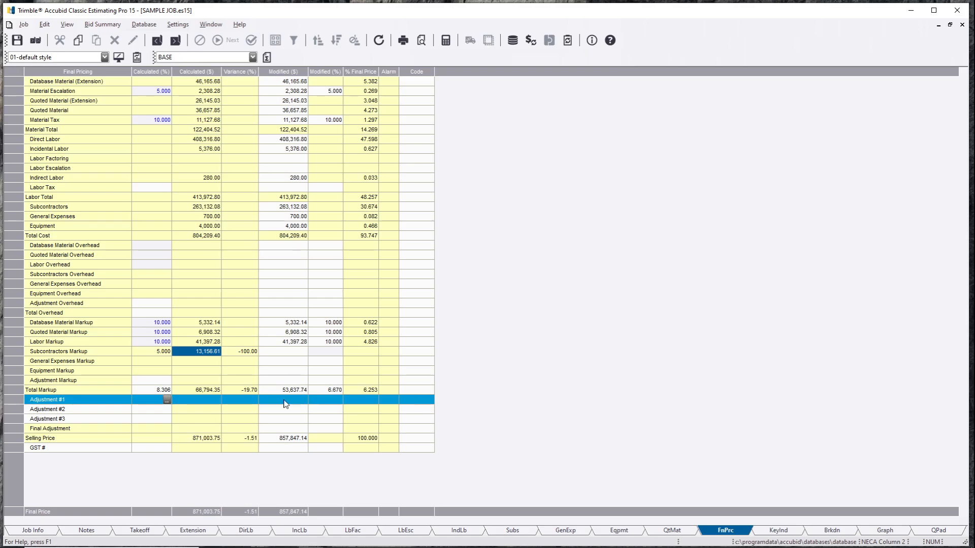
pyautogui.click(290, 431)
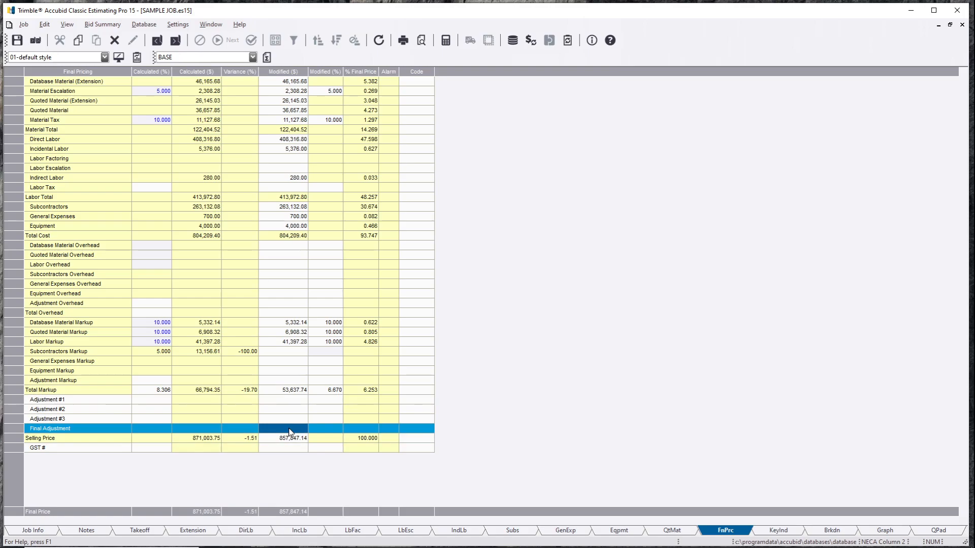
pyautogui.click(292, 440)
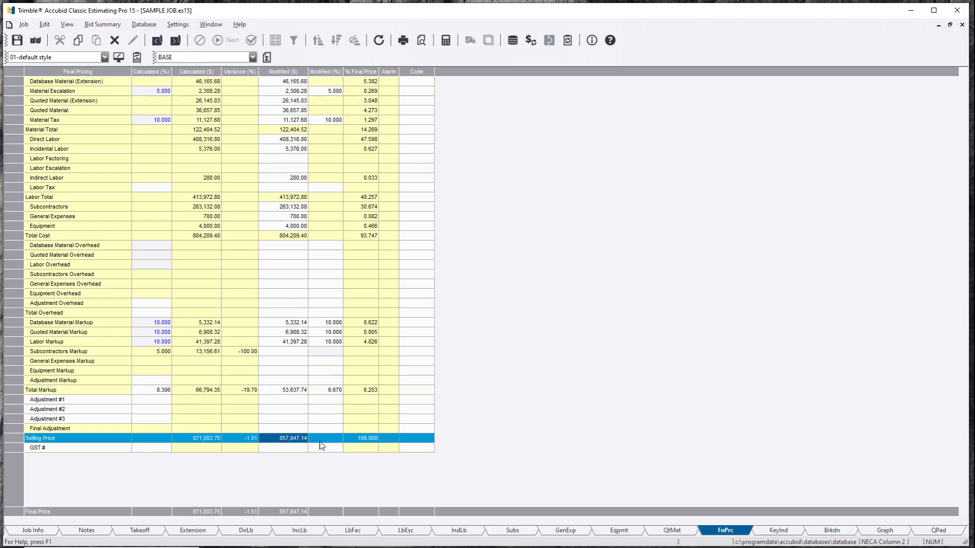
pyautogui.click(325, 352)
pyautogui.write('5')
pyautogui.press('Return')
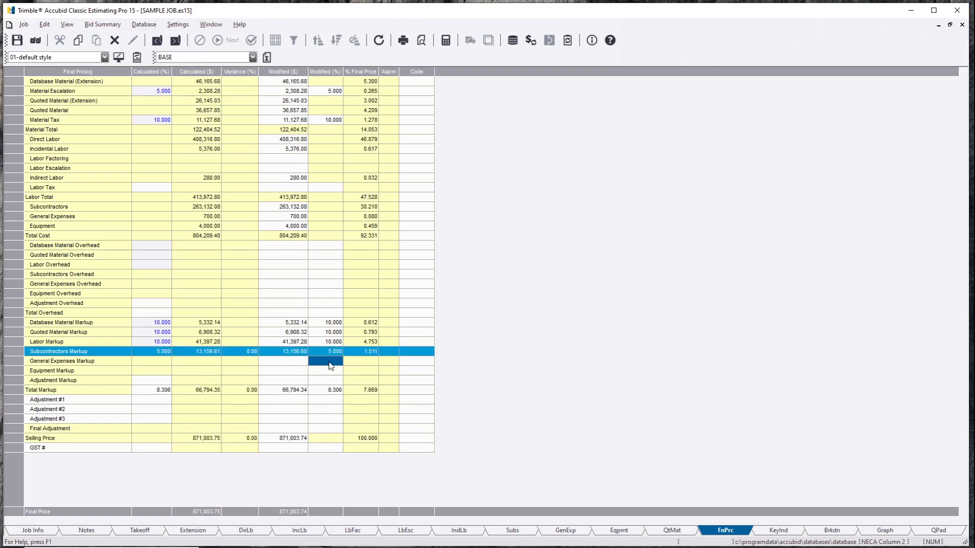
# Step: Set the modified Selling Price to 852000 and select the Final Adjustment row to review its offset
pyautogui.click(322, 417)
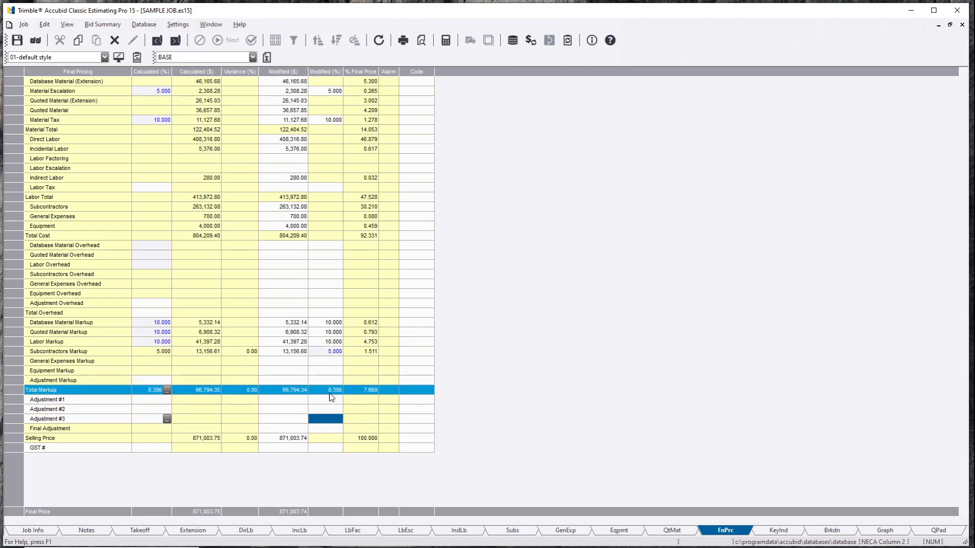
pyautogui.click(288, 440)
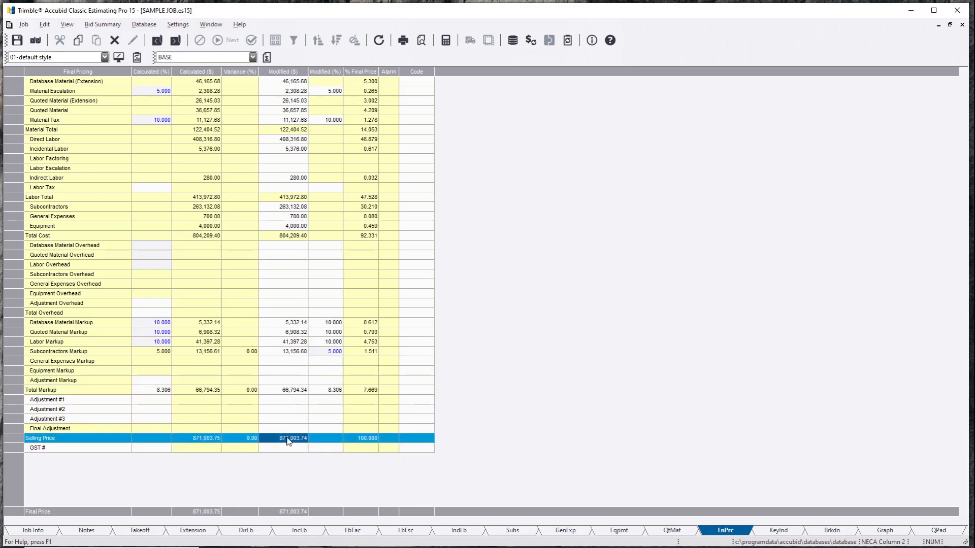
pyautogui.write('852000')
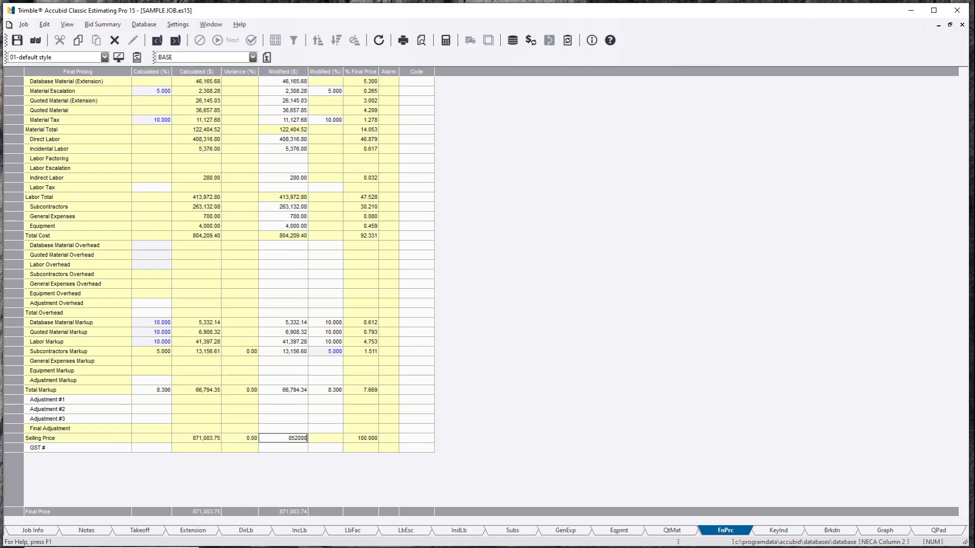
pyautogui.press('Return')
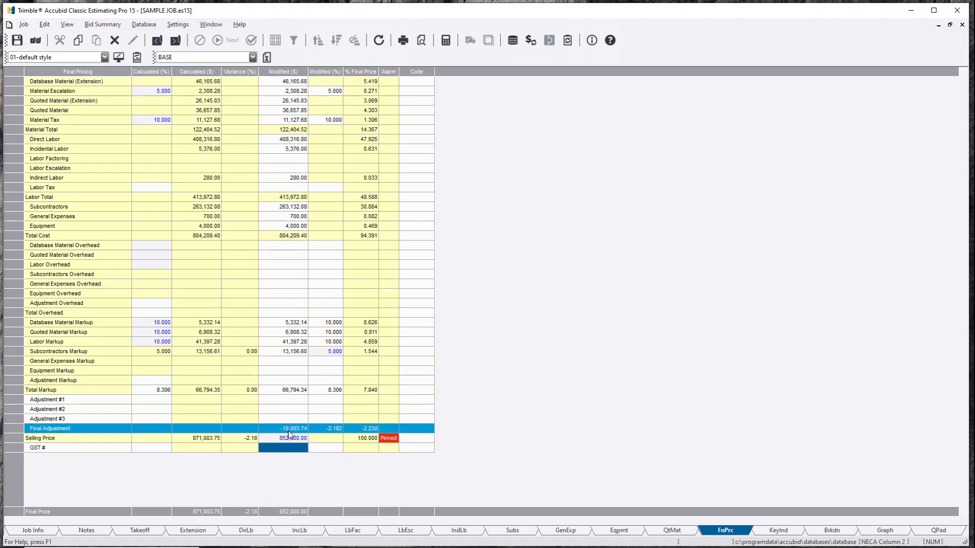
pyautogui.click(15, 427)
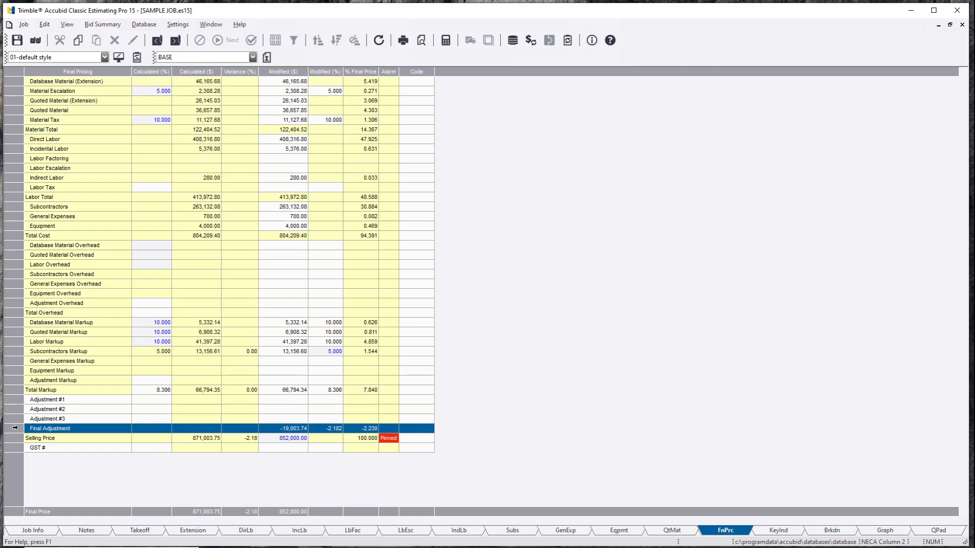
# Step: Clear the modified dollar amount of Final Adjustment to remove the selling price override
pyautogui.click(298, 440)
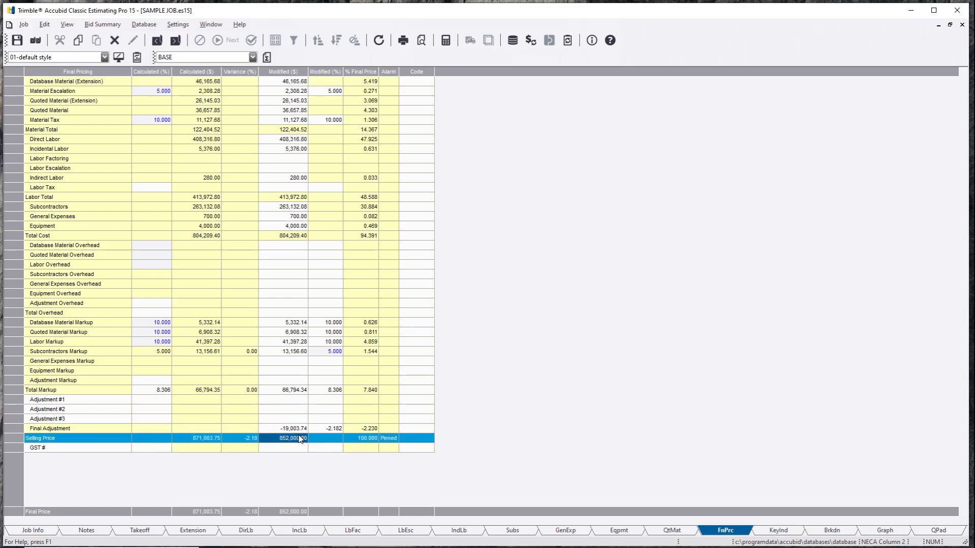
pyautogui.click(299, 430)
pyautogui.press('Delete')
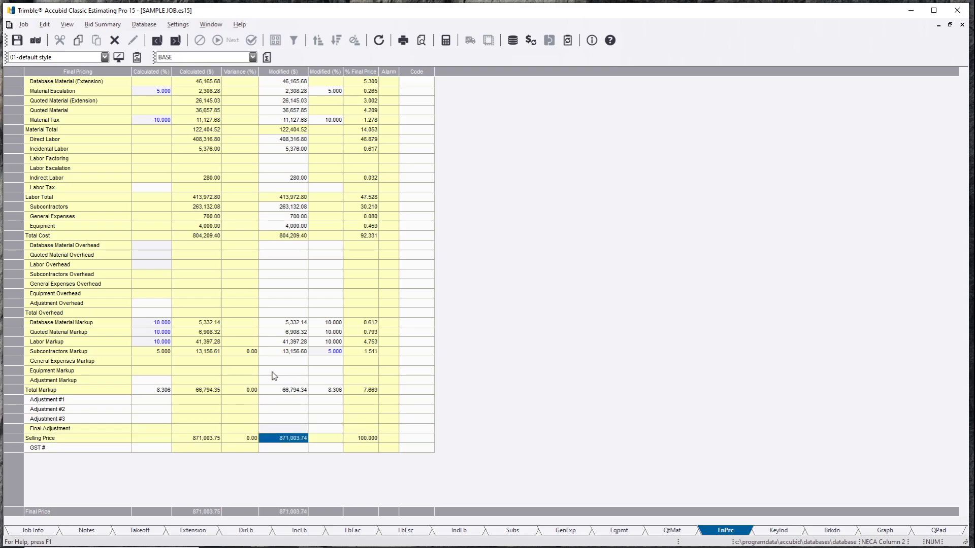
# Step: Set the modified percentage of Total Markup to 2
pyautogui.click(331, 391)
pyautogui.write('2')
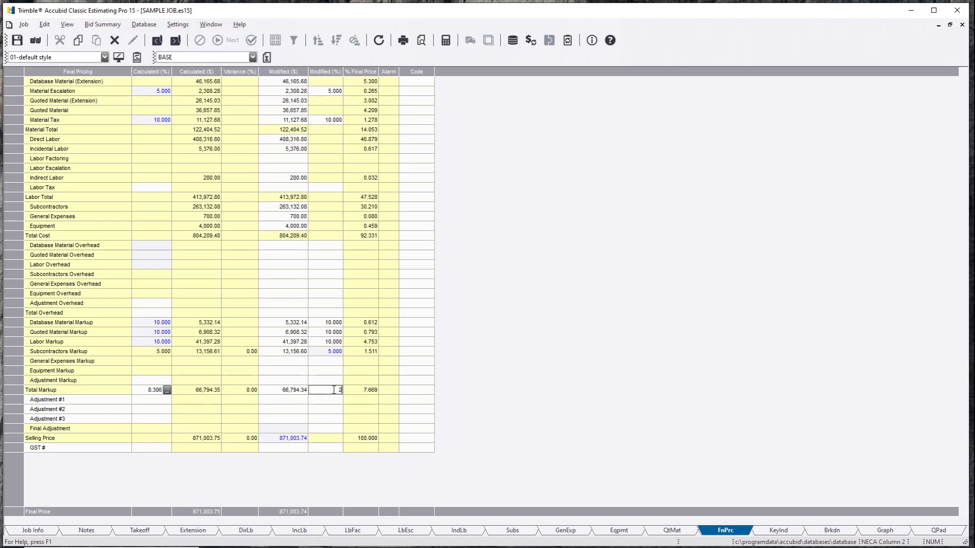
pyautogui.press('Return')
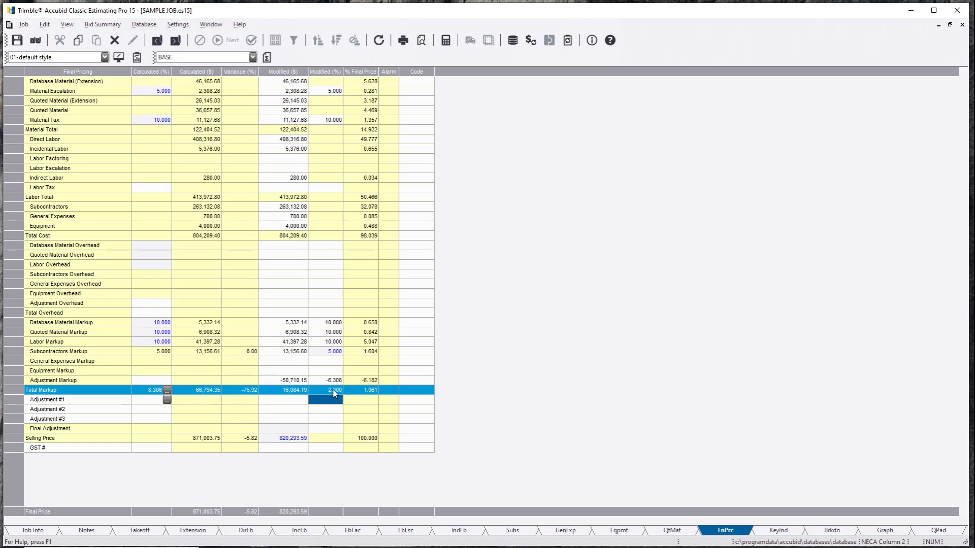
pyautogui.click(333, 391)
pyautogui.click(334, 391)
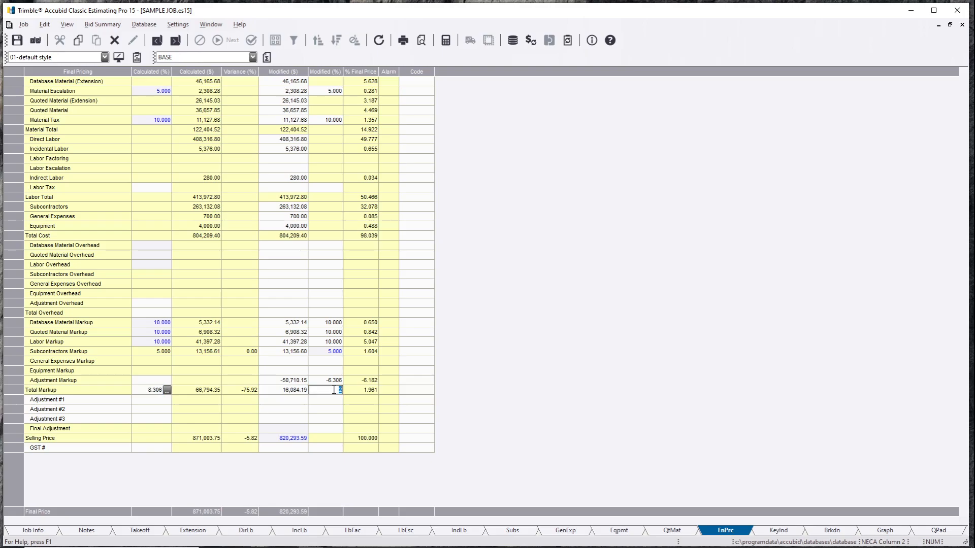
# Step: Clear the modified percentage of Adjustment Markup
pyautogui.click(336, 382)
pyautogui.click(337, 382)
pyautogui.click(324, 421)
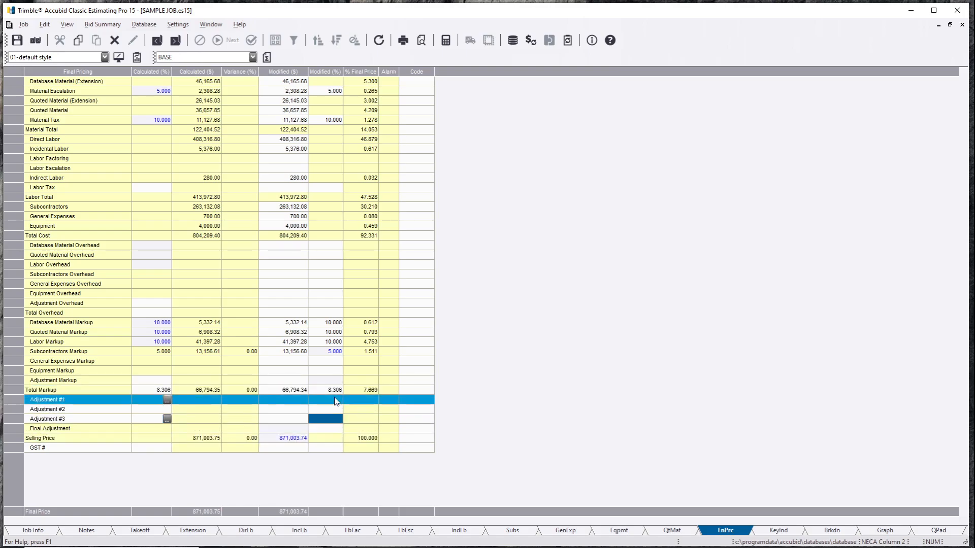
# Step: Set the modified percentage of Total Markup to 5
pyautogui.click(334, 391)
pyautogui.write('5')
pyautogui.press('Return')
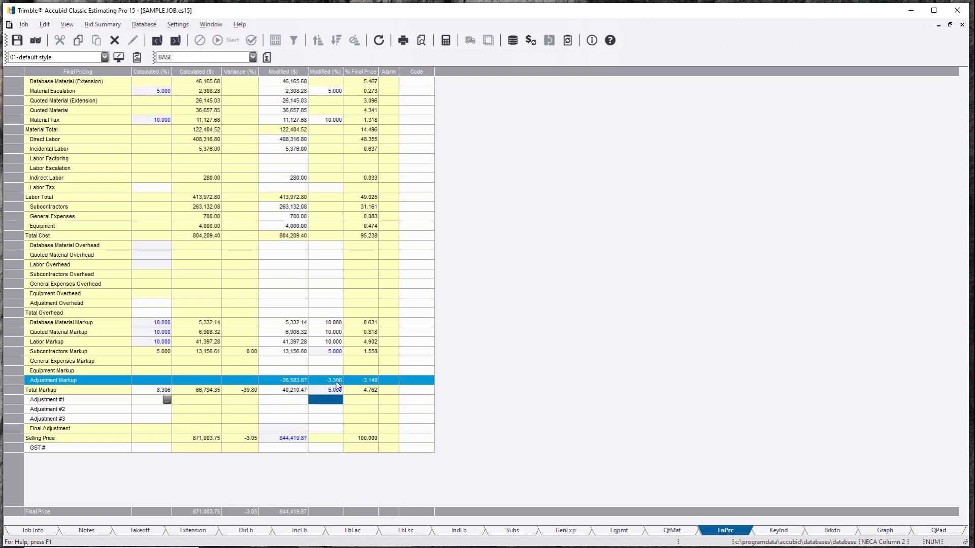
# Step: Set the modified percentage of Adjustment Markup to 0
pyautogui.click(336, 381)
pyautogui.write('0')
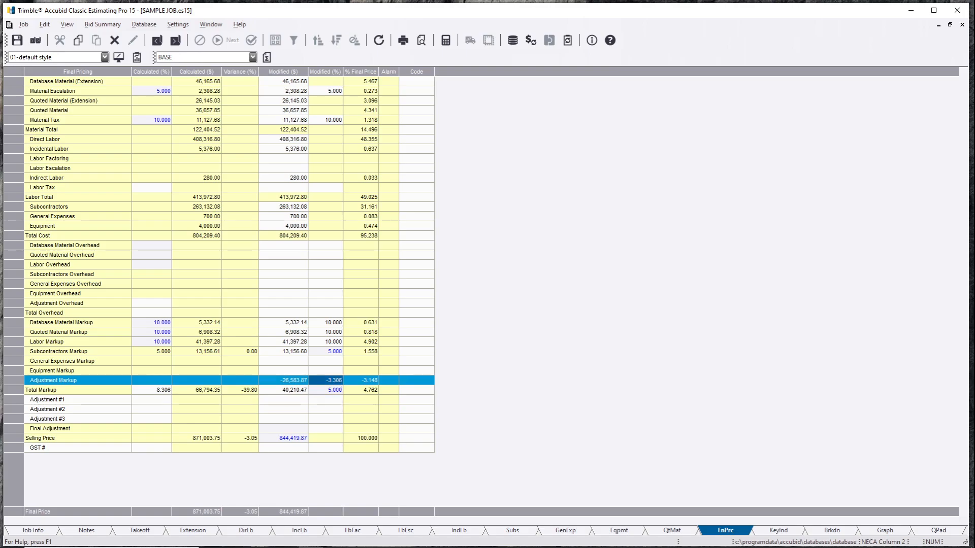
pyautogui.press('Return')
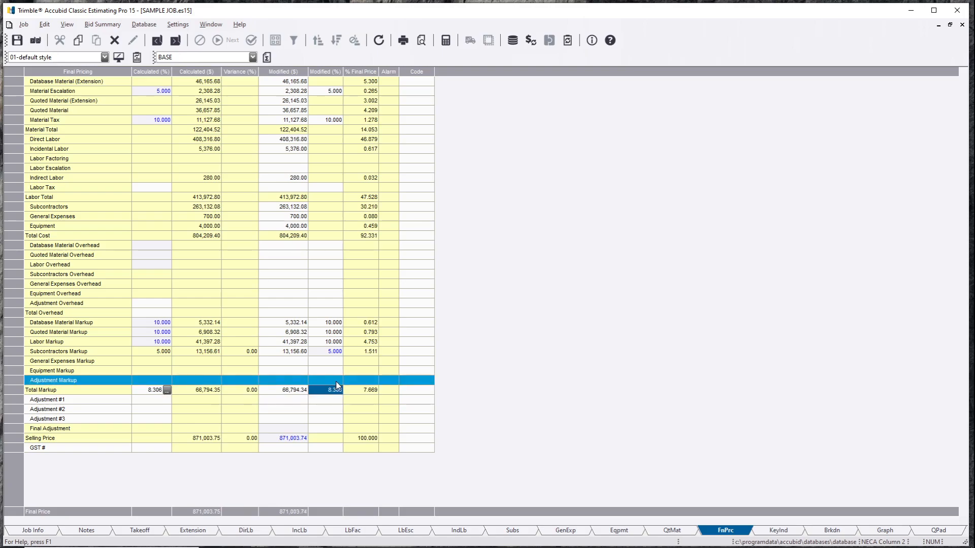
# Step: Set the modified percentages of Database Material Markup and Quoted Material Markup to 5 each
pyautogui.click(331, 324)
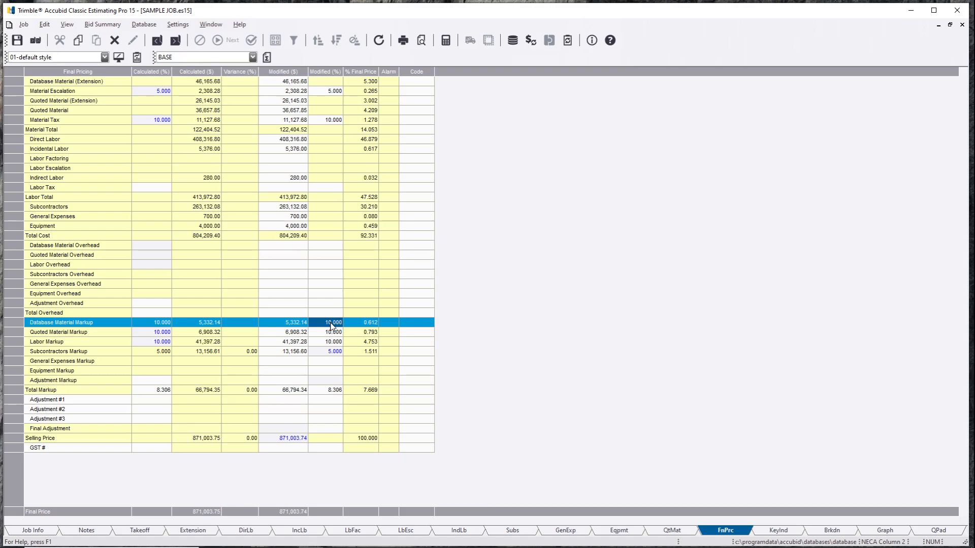
pyautogui.moveTo(330, 323)
pyautogui.mouseDown()
pyautogui.moveTo(336, 302)
pyautogui.moveTo(337, 322)
pyautogui.mouseUp()
pyautogui.write('5')
pyautogui.press('Return')
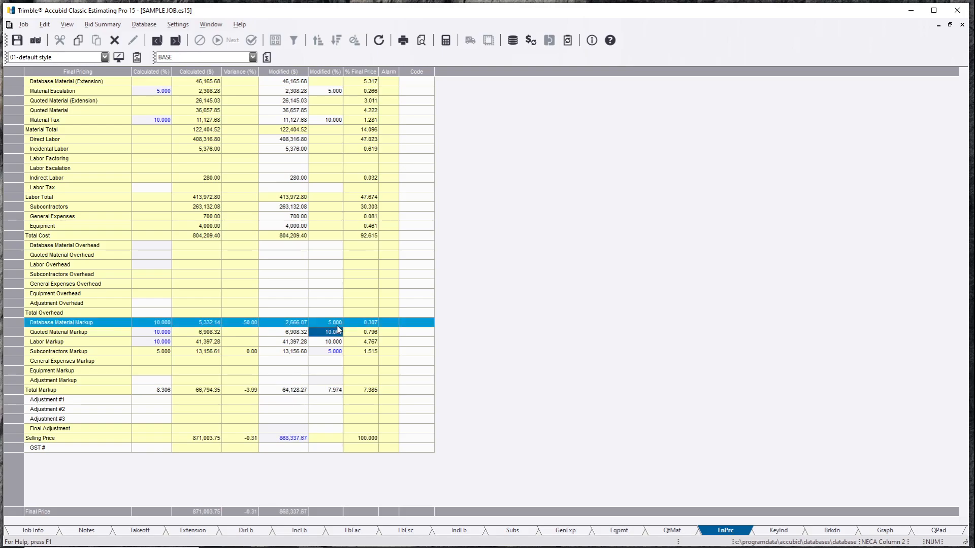
pyautogui.write('5')
pyautogui.press('Return')
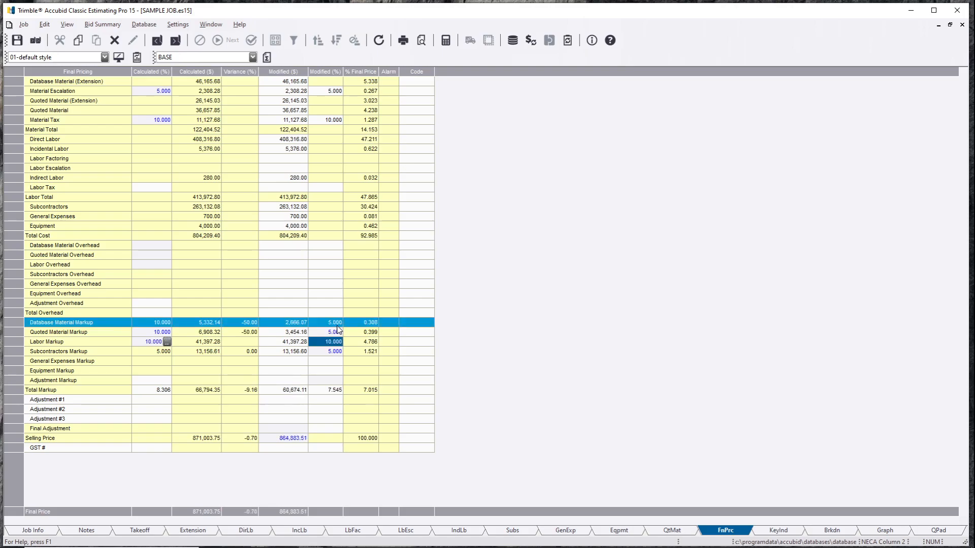
# Step: Set the modified percentage of Labor Markup to 9 and check the Total Markup percentage
pyautogui.click(336, 362)
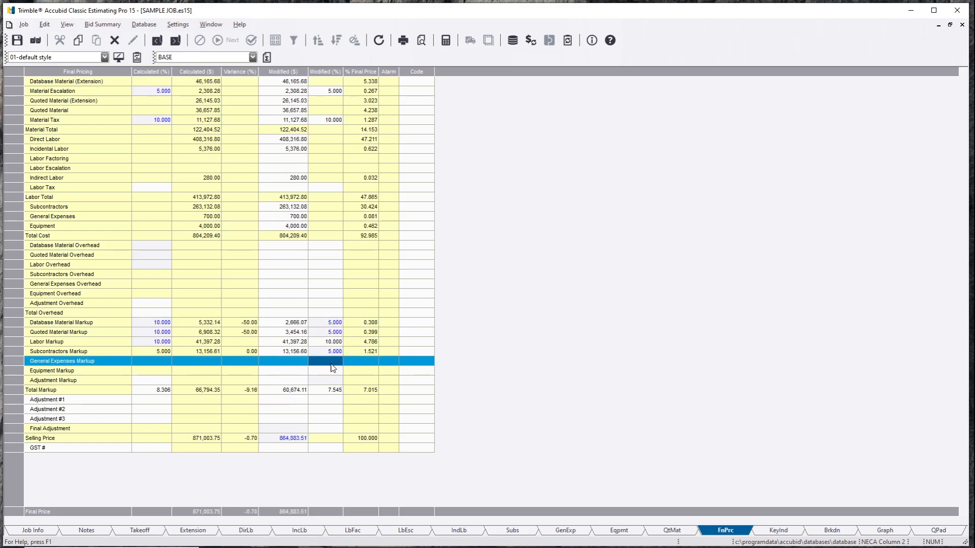
pyautogui.click(335, 345)
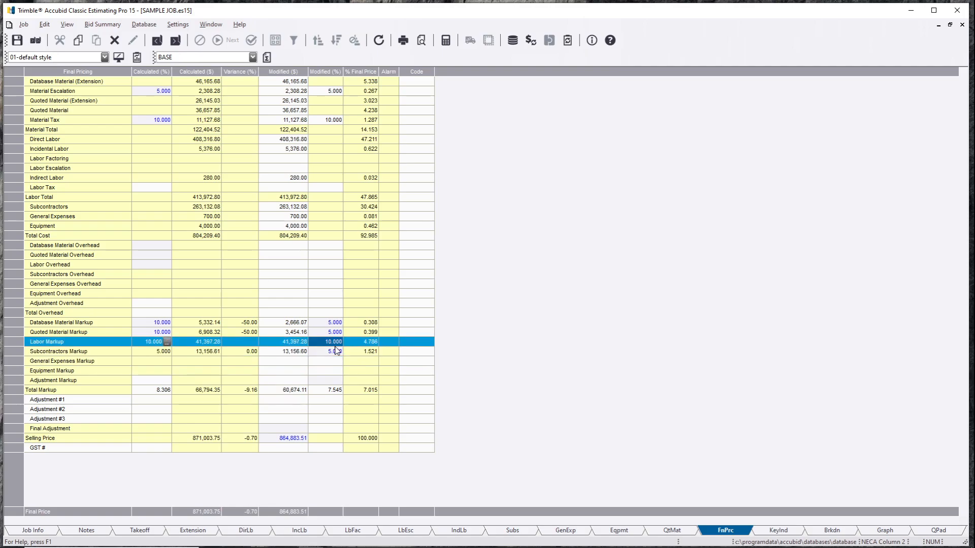
pyautogui.write('9')
pyautogui.press('Return')
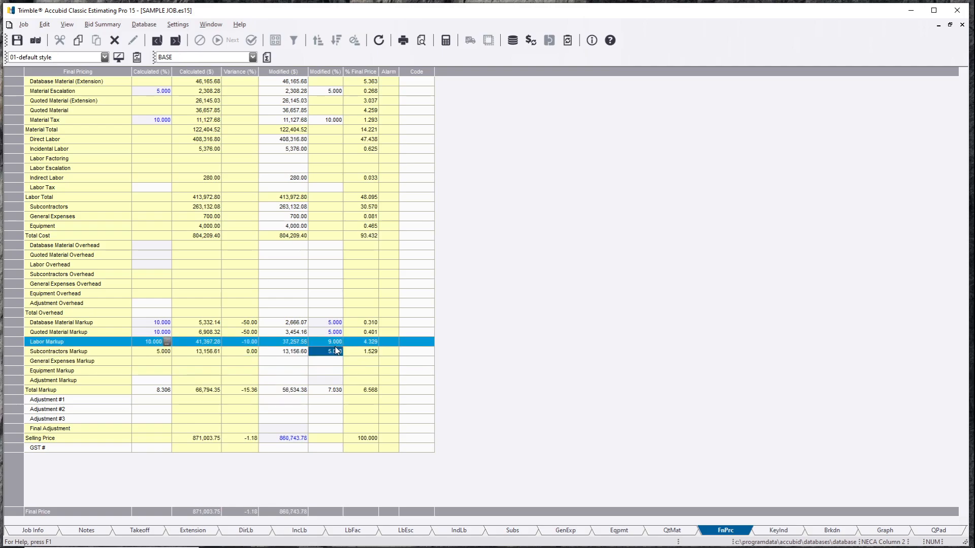
pyautogui.click(329, 391)
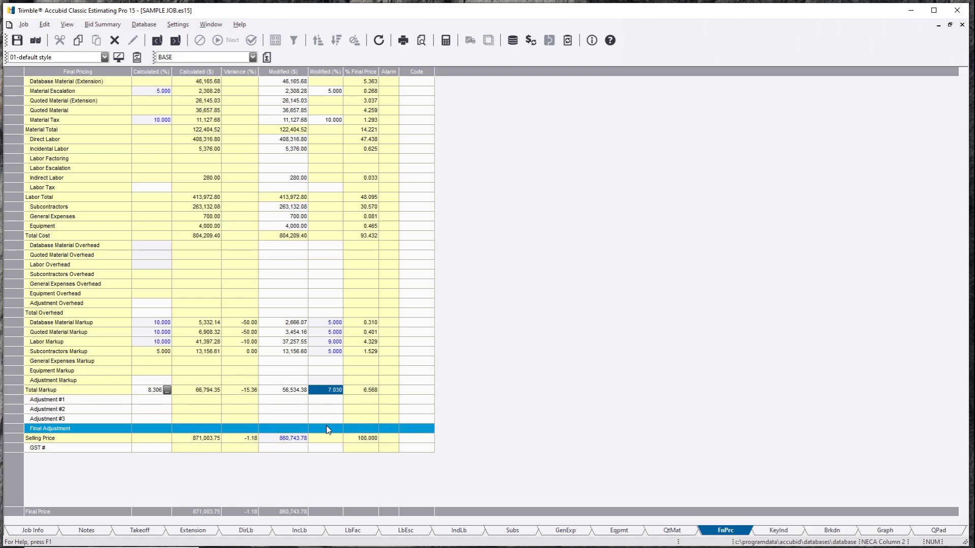